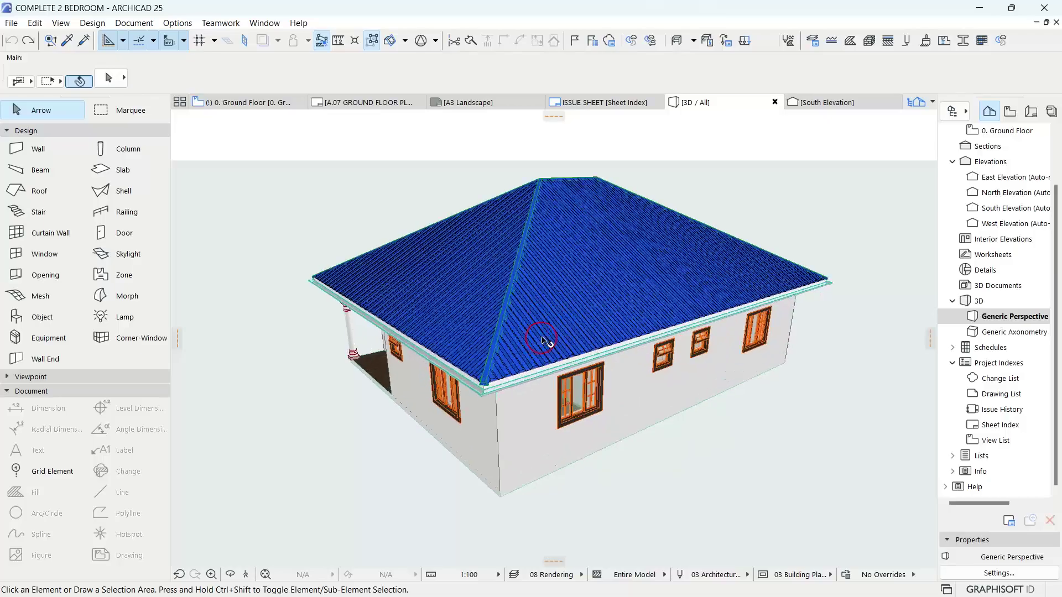
- Examine the house's exterior walls, windows, porch columns and hip roof from several sides in the 3D view
scroll(661, 367, "up", 10)
middle_click_drag(509, 384, 631, 418)
scroll(703, 384, "down", 10)
middle_click_drag(476, 401, 666, 387, "shift")
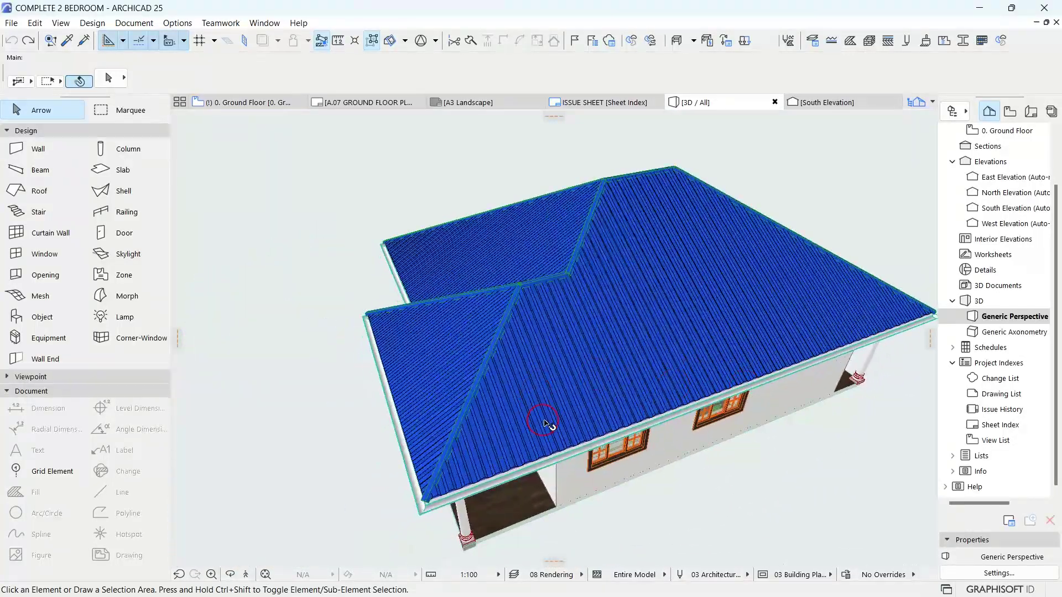
middle_click_drag(544, 423, 690, 371, "shift")
middle_click_drag(491, 378, 591, 380, "shift")
scroll(691, 397, "down", 3)
middle_click_drag(510, 360, 705, 390, "shift")
scroll(497, 343, "up", 3)
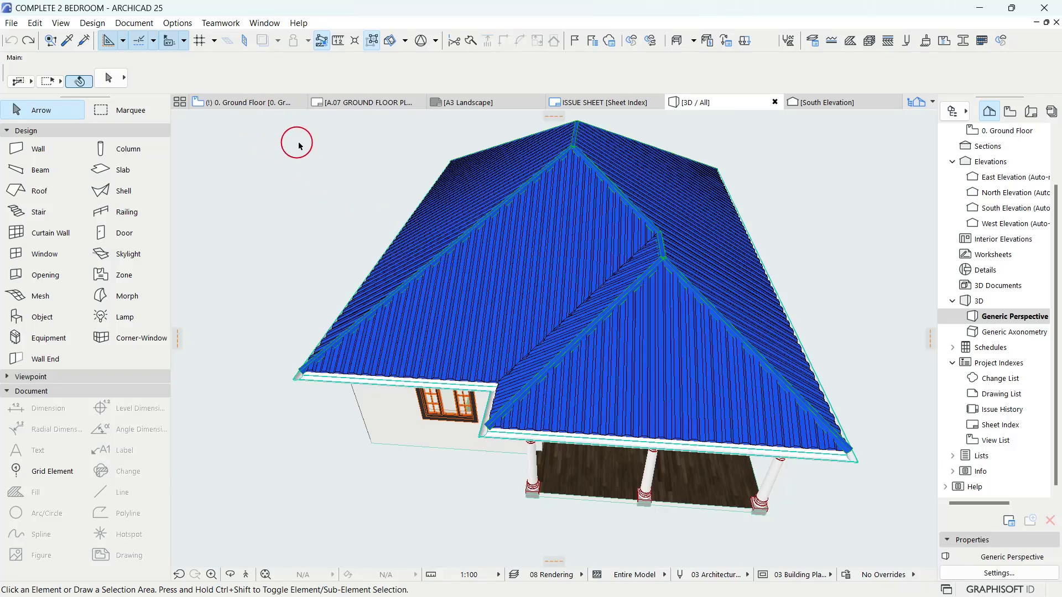
scroll(636, 318, "down", 2)
middle_click_drag(640, 316, 611, 360, "shift")
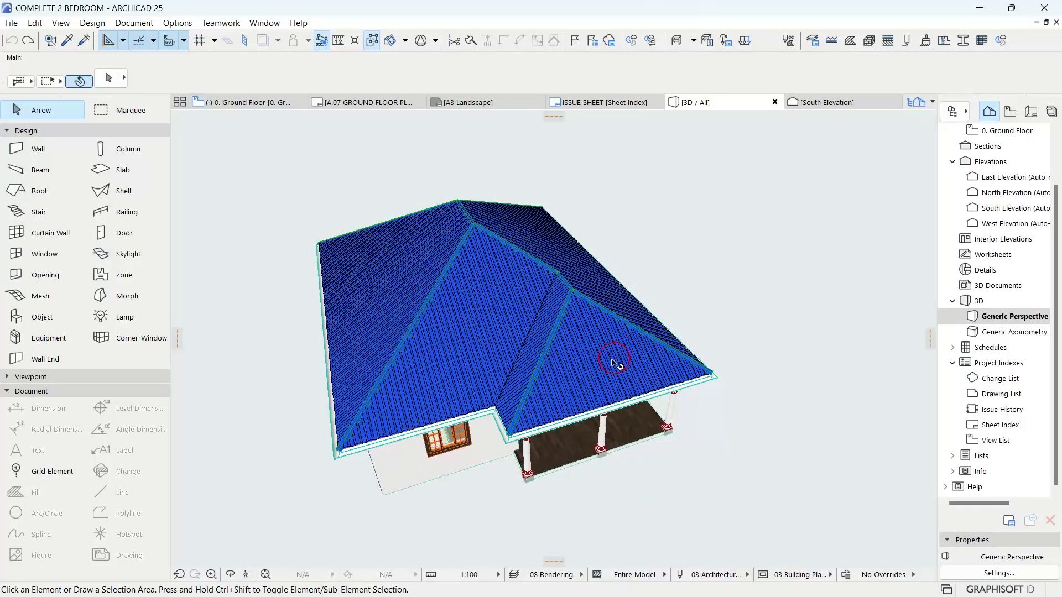
- Switch to YouTube in the browser and search for "loboyong group"
key("alt+Tab")
left_click(526, 98)
type("loboyong group")
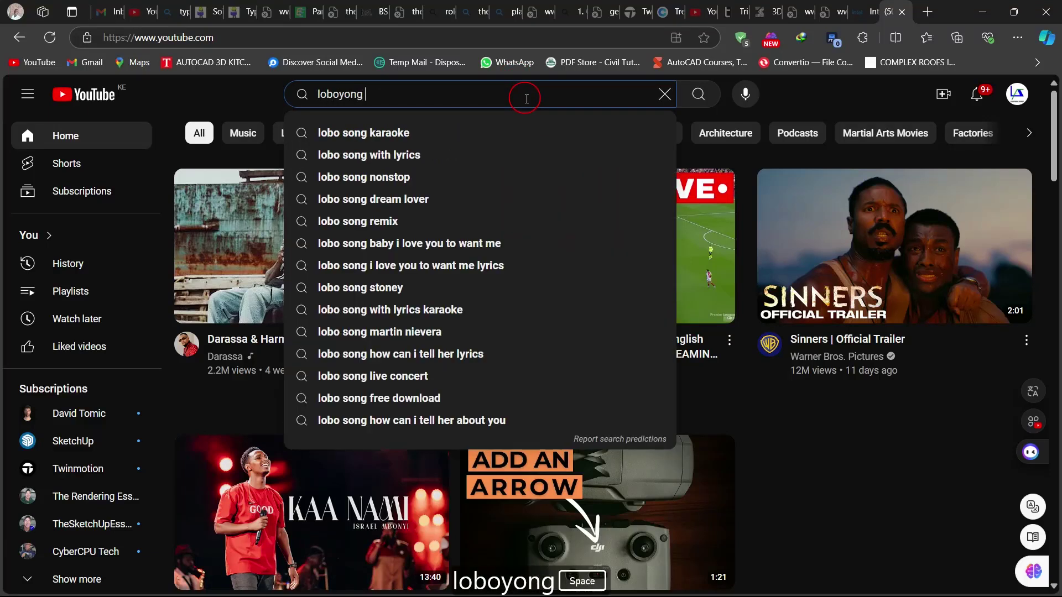
key("Return")
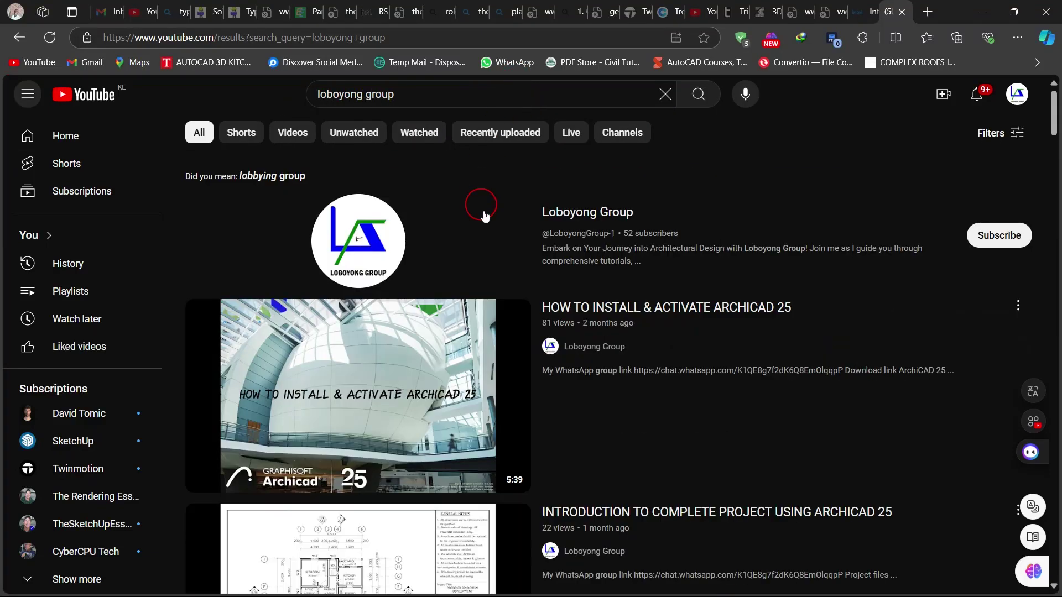
- Subscribe to the Loboyong Group channel and set its notifications to All
left_click(1002, 235)
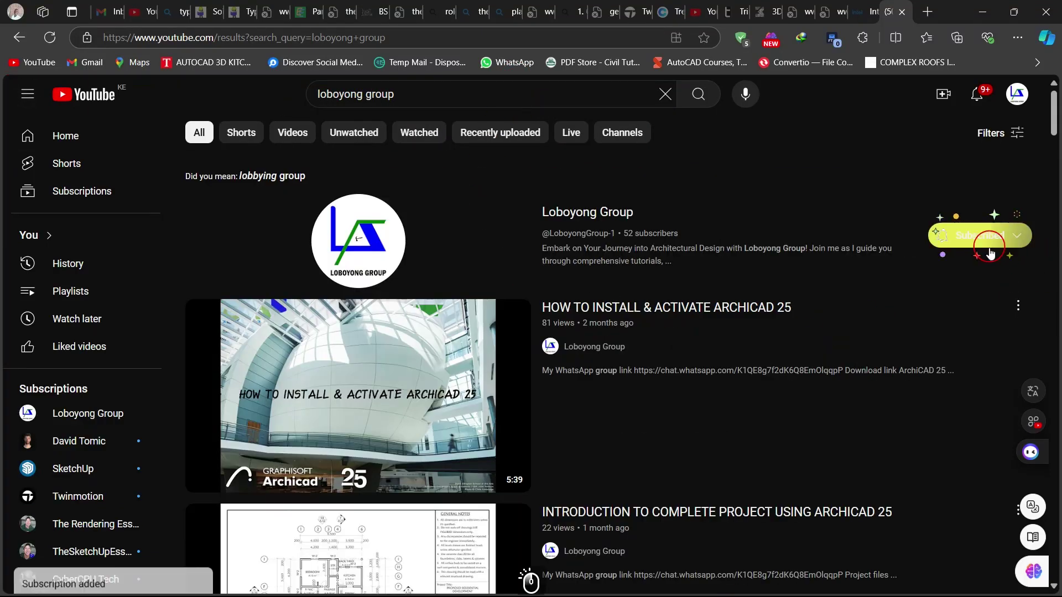
left_click(1008, 238)
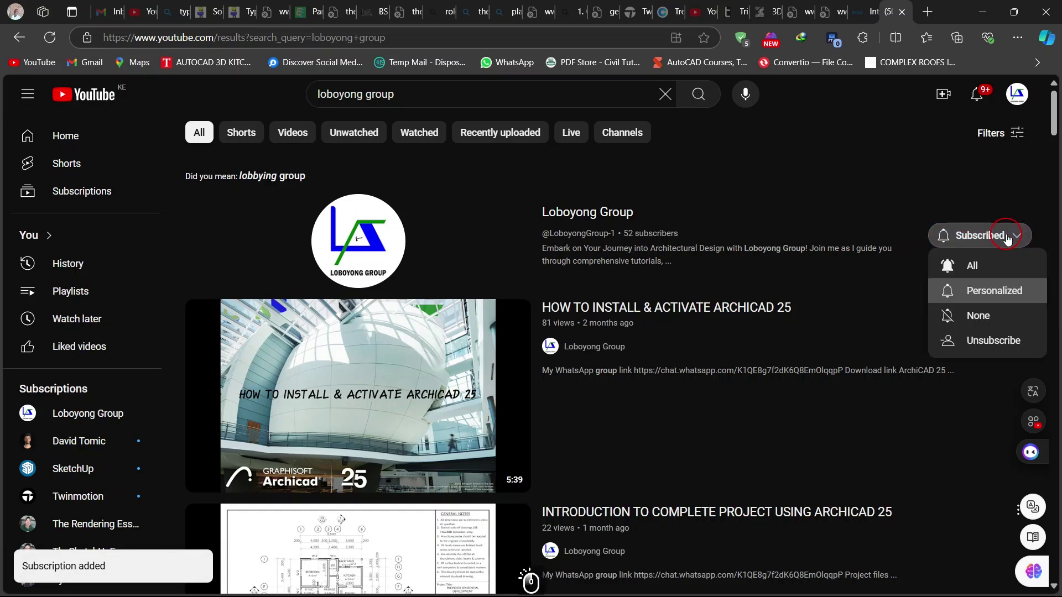
left_click(984, 262)
mouse_move(921, 308)
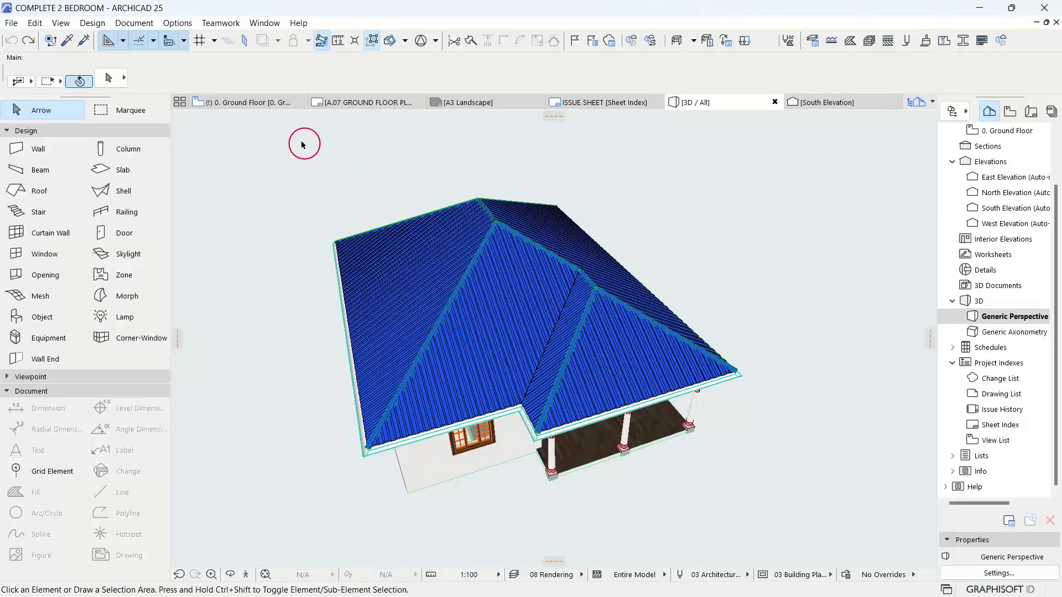
- Return to Archicad and display the Ground Floor plan with the 02 FLOOR PLAN layer combination
mouse_move(246, 111)
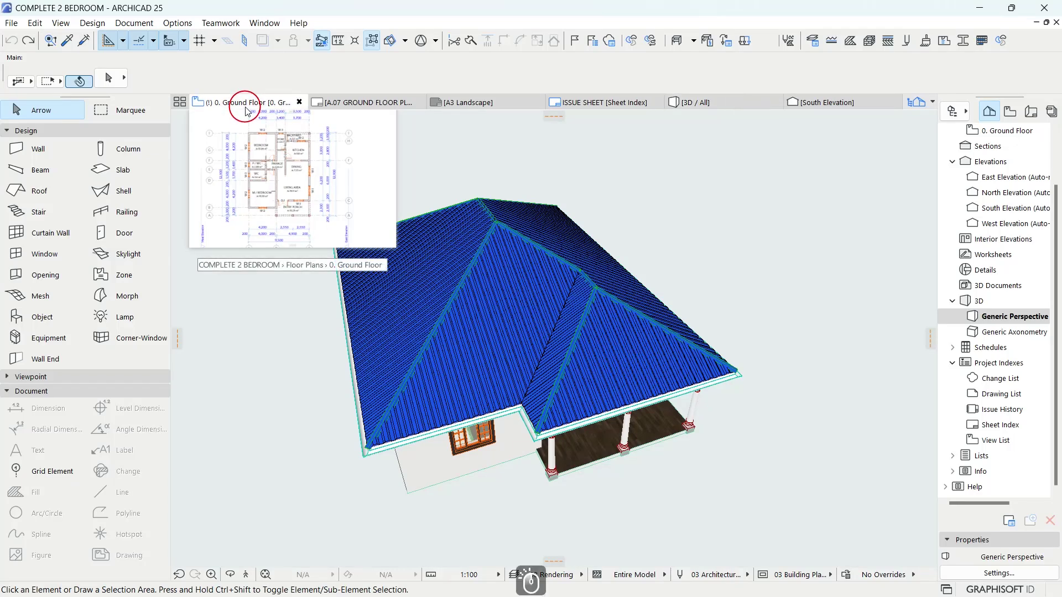
left_click(246, 112)
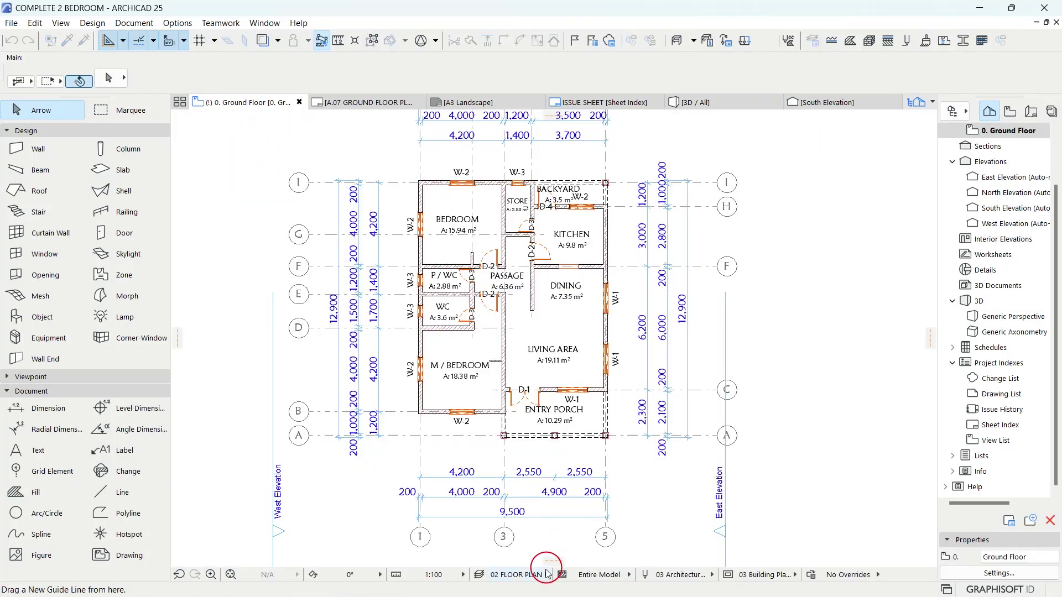
left_click(538, 575)
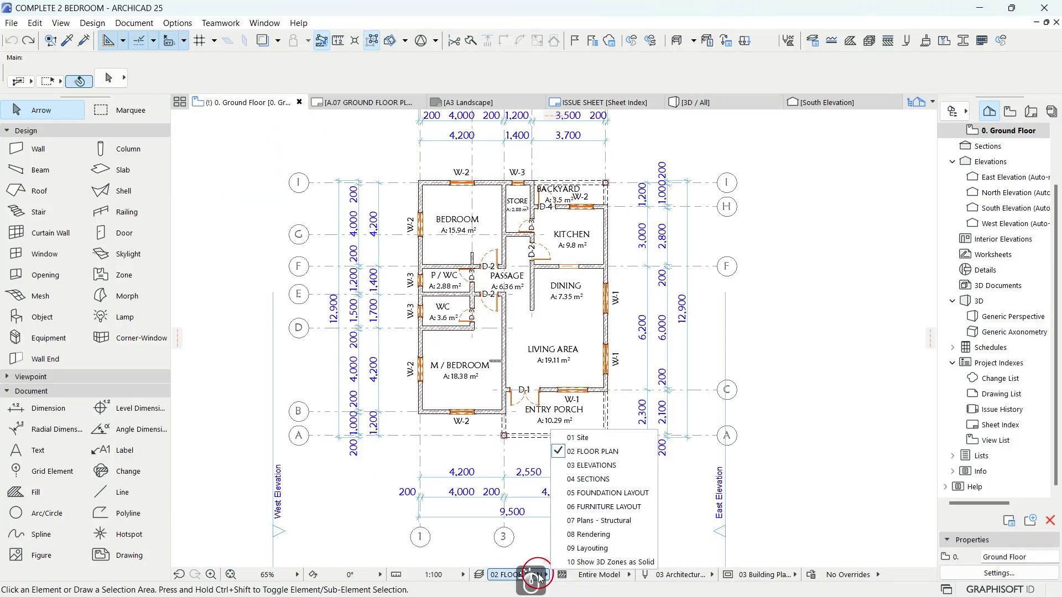
left_click(621, 456)
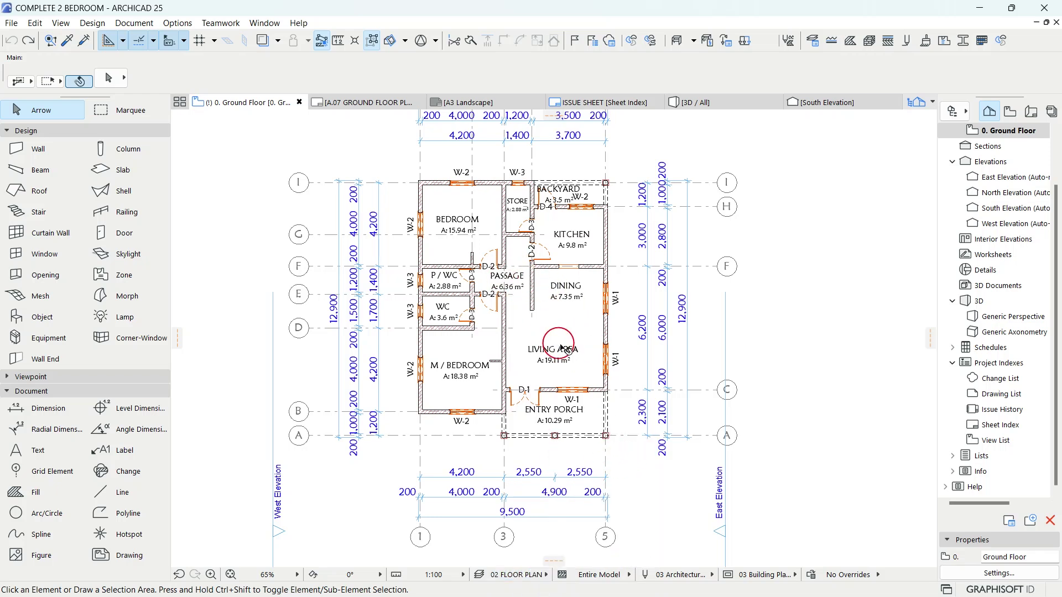
middle_click_drag(562, 347, 587, 346)
middle_click_drag(613, 310, 588, 330)
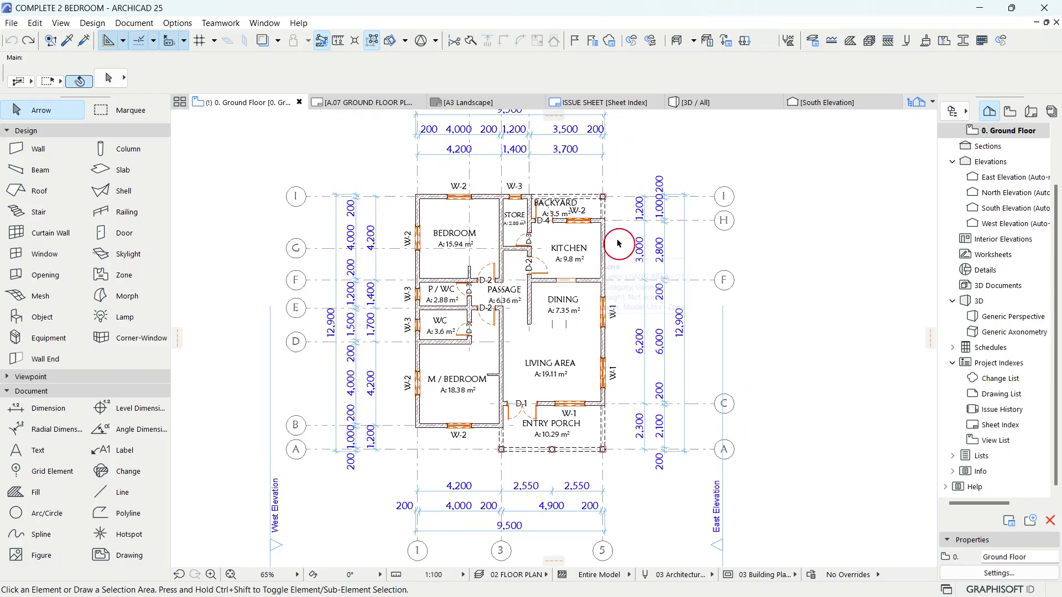
- Open the selection settings of the kitchen wall that faces the backyard and holds window W-2
scroll(503, 194, "up", 4)
scroll(508, 201, "up", 1)
middle_click_drag(629, 229, 588, 219)
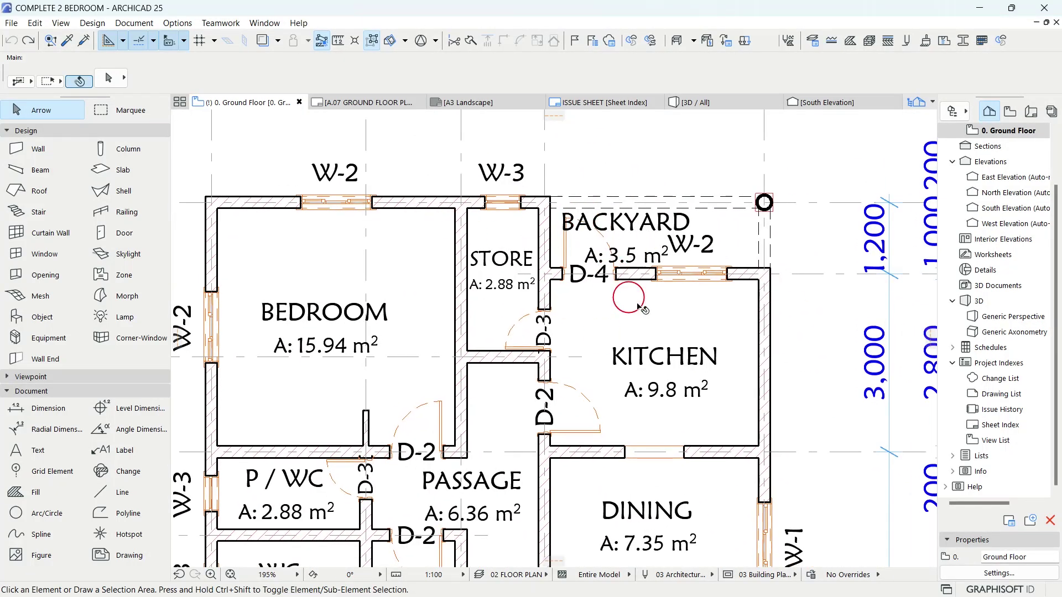
middle_click_drag(692, 333, 669, 319)
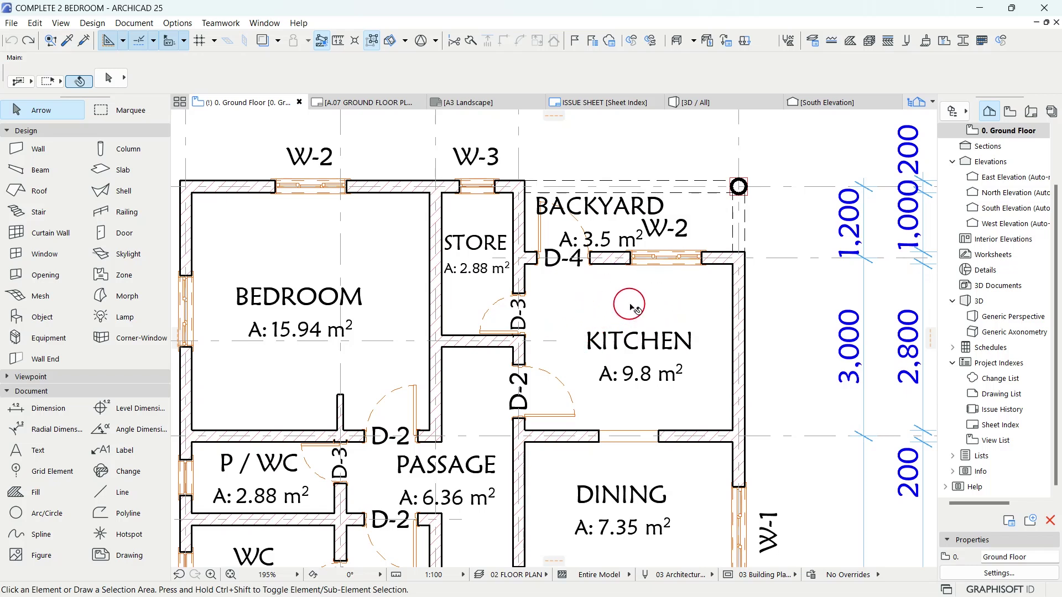
middle_click_drag(632, 306, 550, 305)
scroll(637, 260, "up", 5)
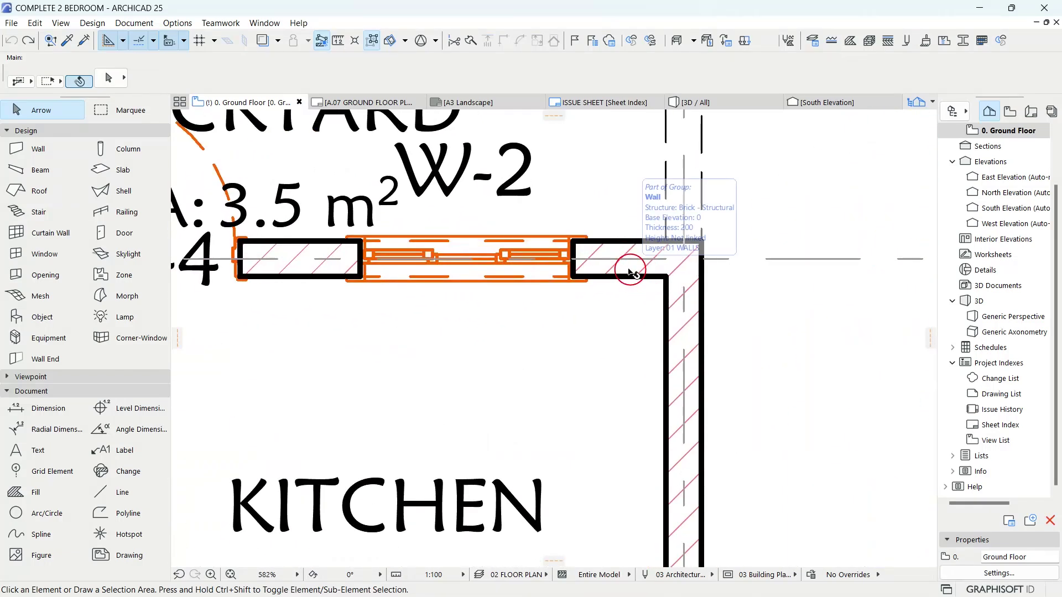
left_click(631, 271)
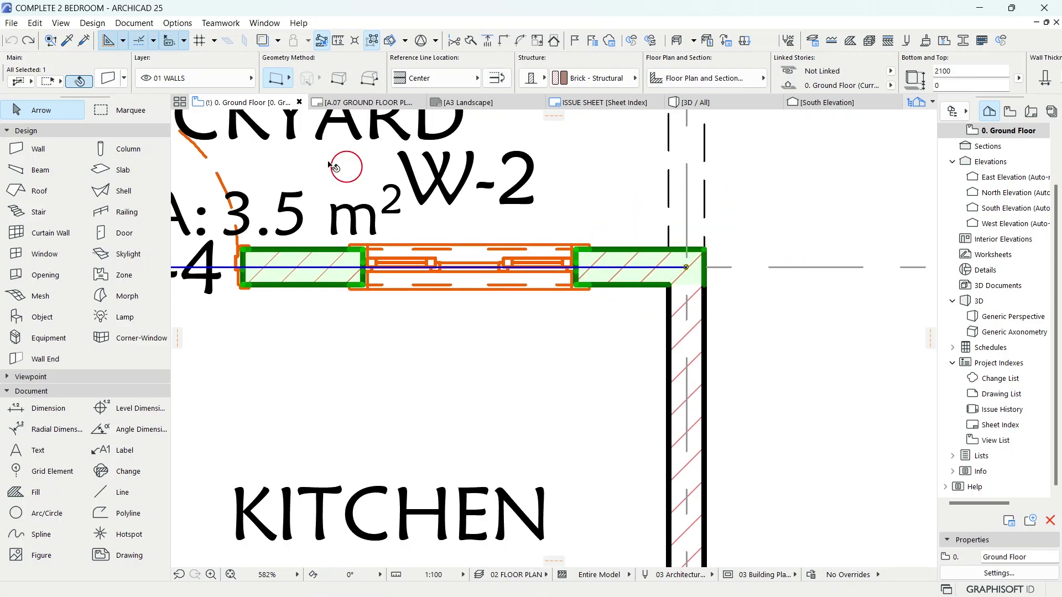
left_click(109, 82)
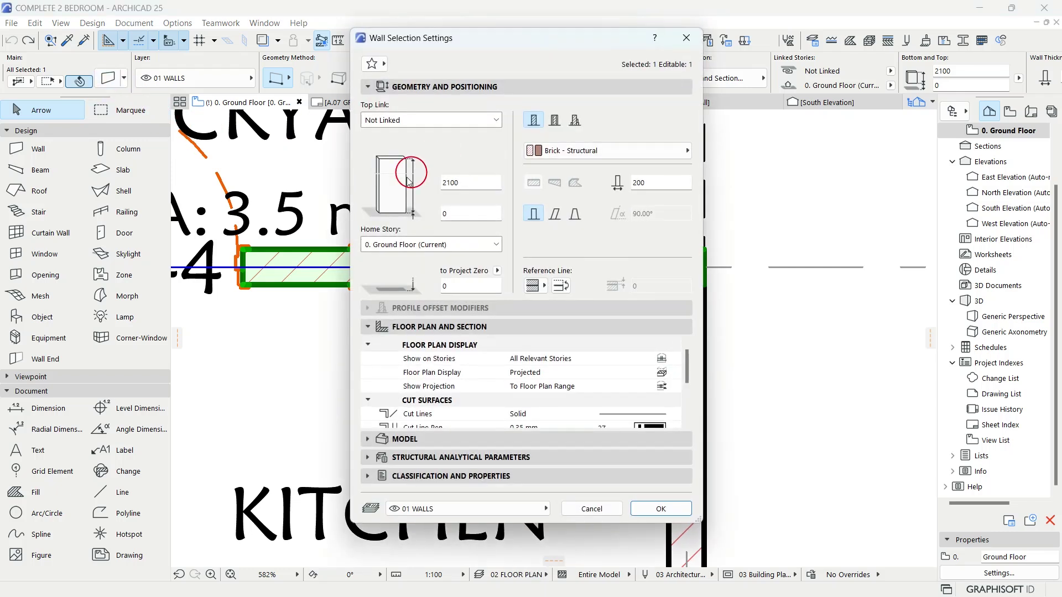
- Set the wall's cut line pen to 182 (0.60 mm wall outline) and apply the settings
left_click(451, 327)
left_click(482, 327)
scroll(565, 387, "down", 1)
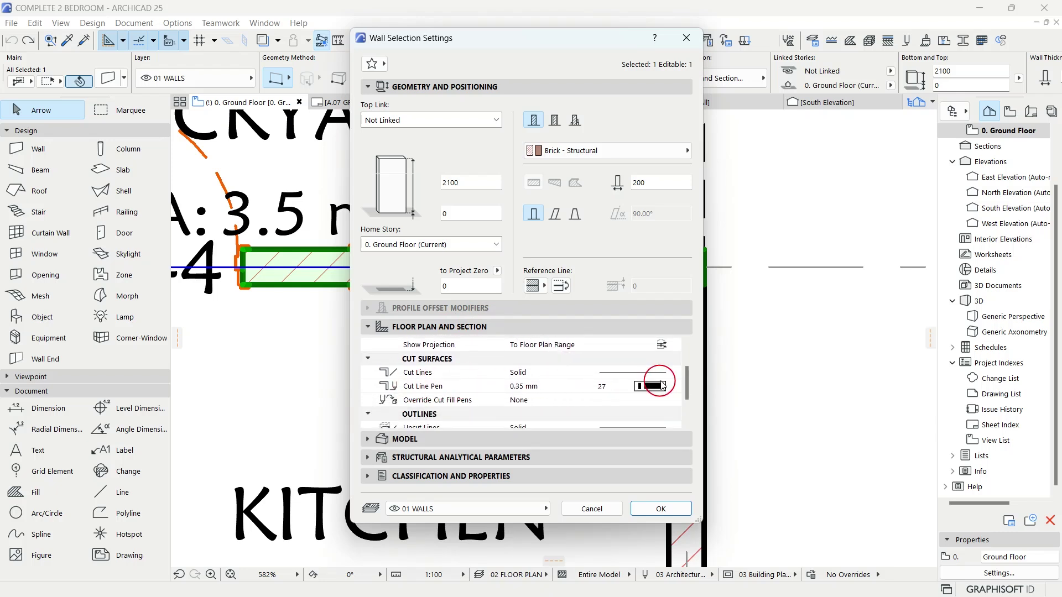
left_click(657, 387)
left_click(700, 498)
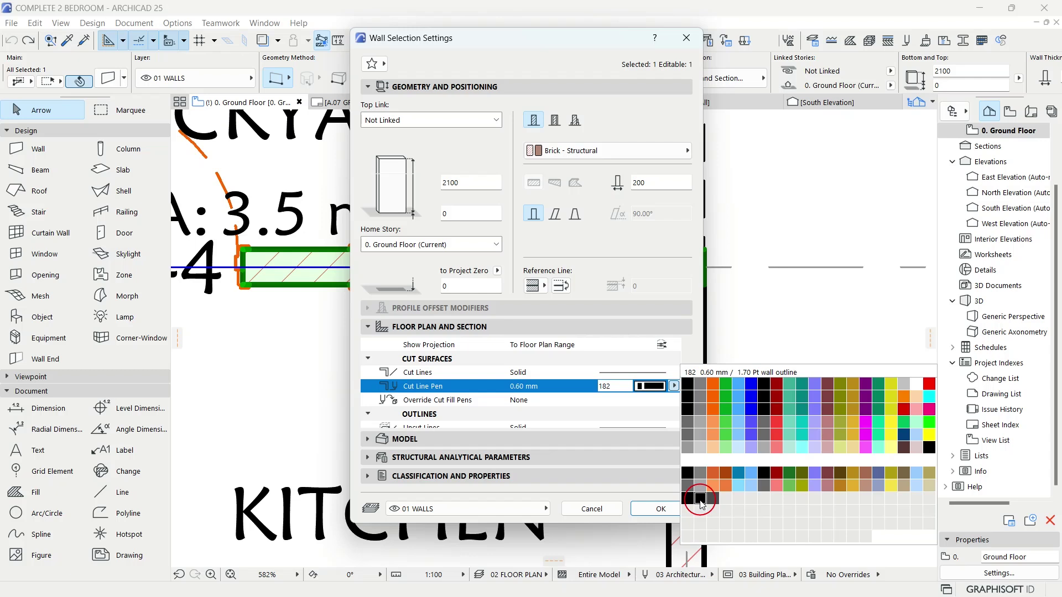
left_click(700, 499)
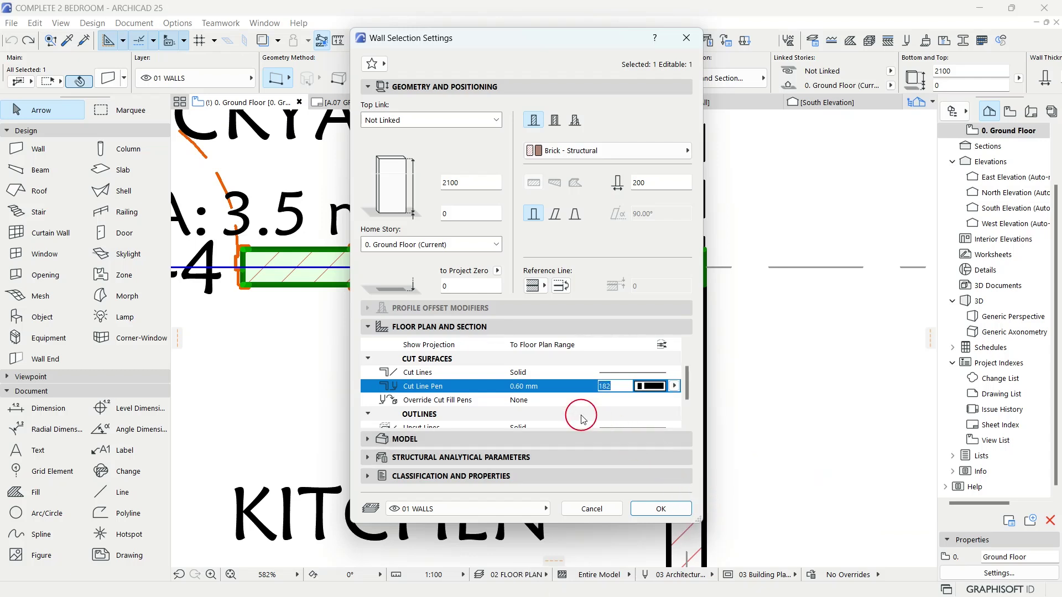
scroll(581, 418, "down", 3)
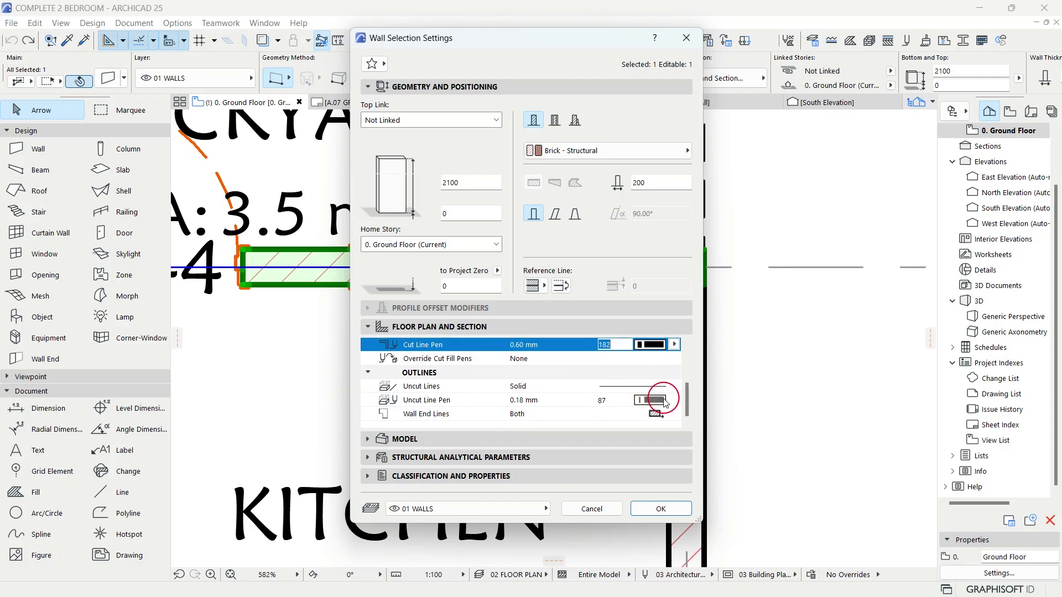
left_click(670, 511)
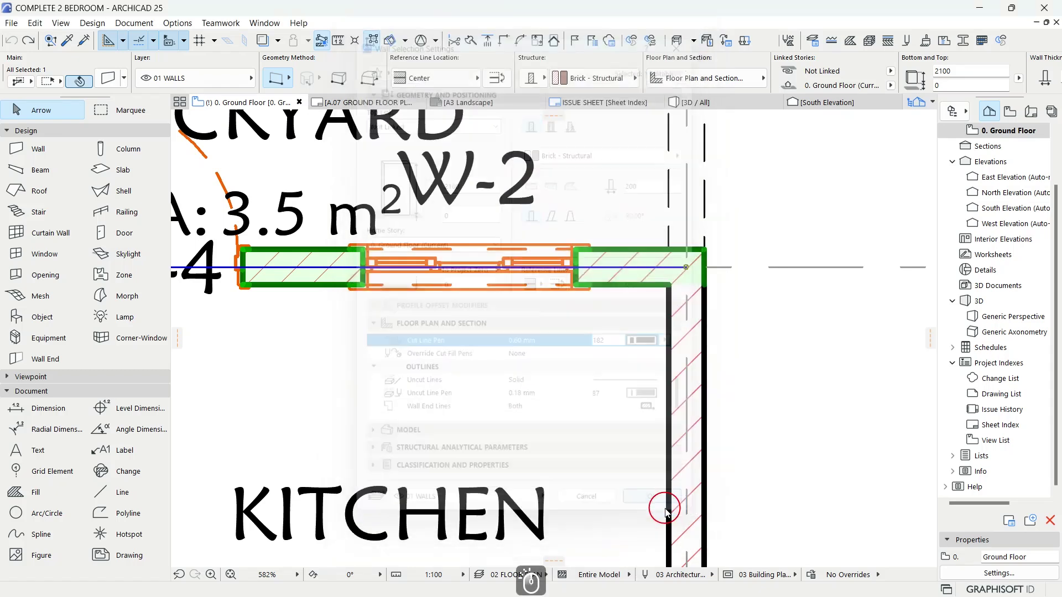
left_click(747, 315)
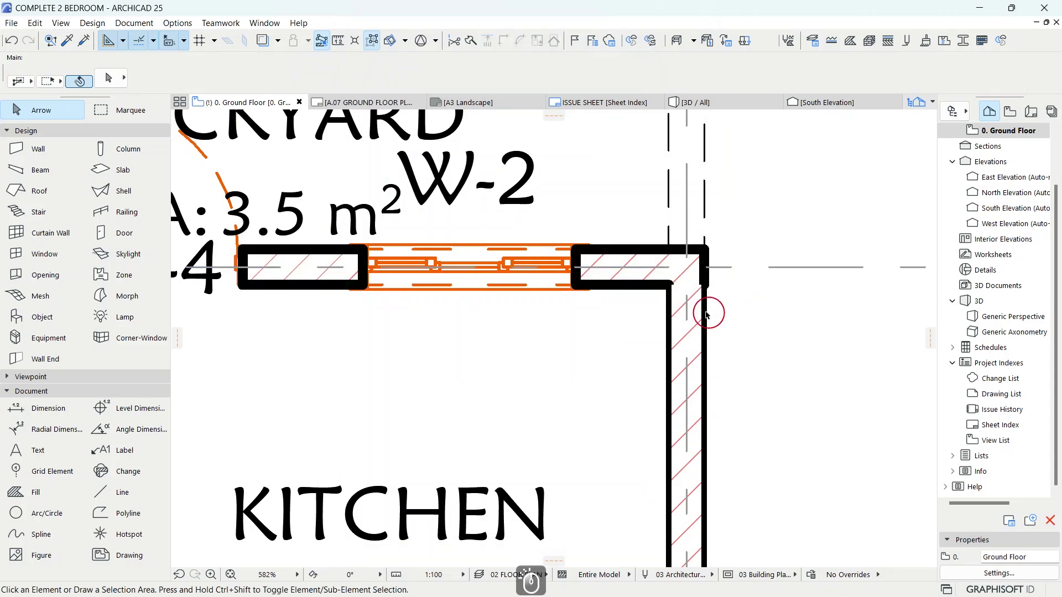
- Open the kitchen W-2 window's settings at the Floor Plan and Section page of its basic window settings
scroll(719, 299, "up", 4)
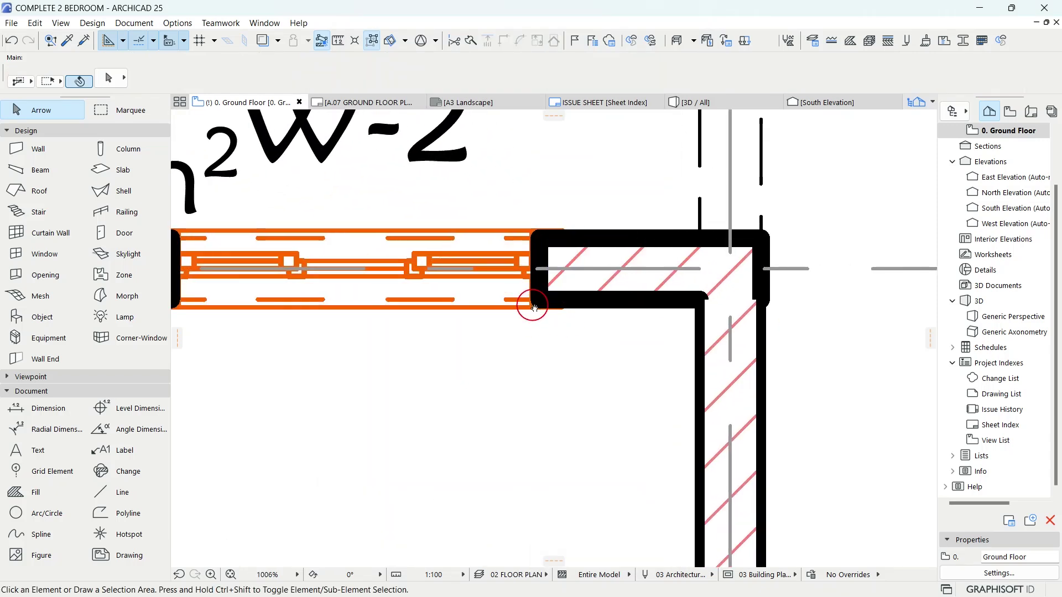
middle_click_drag(533, 304, 643, 307)
scroll(636, 302, "down", 4)
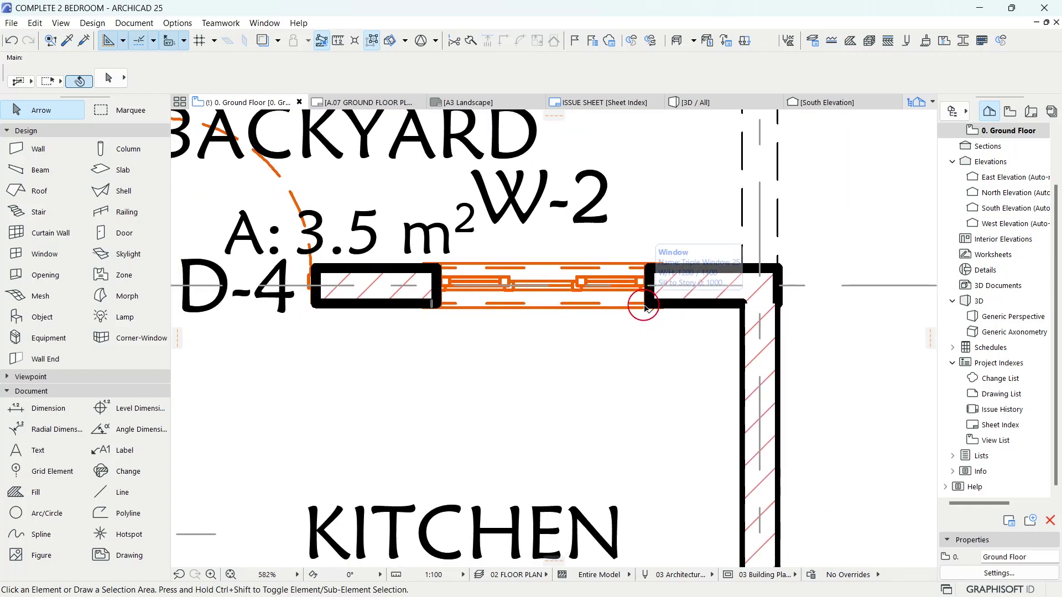
left_click(641, 304)
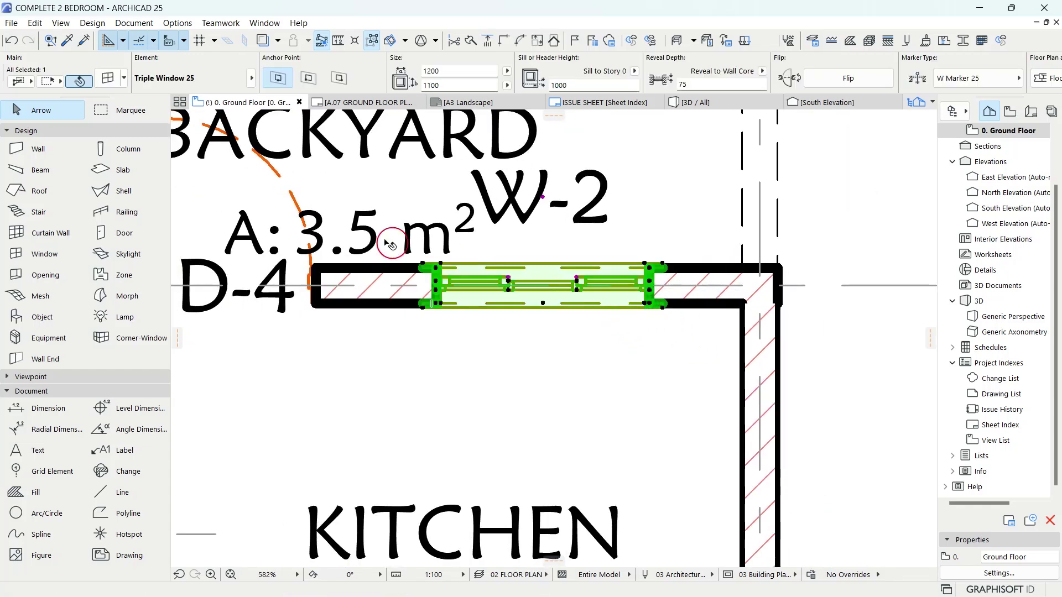
left_click(108, 78)
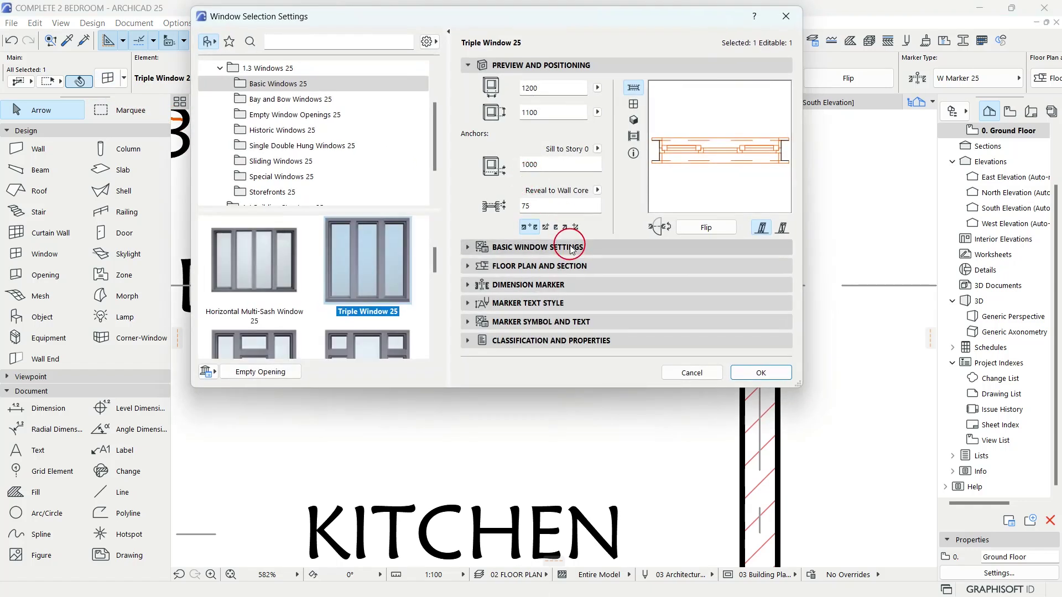
left_click(546, 247)
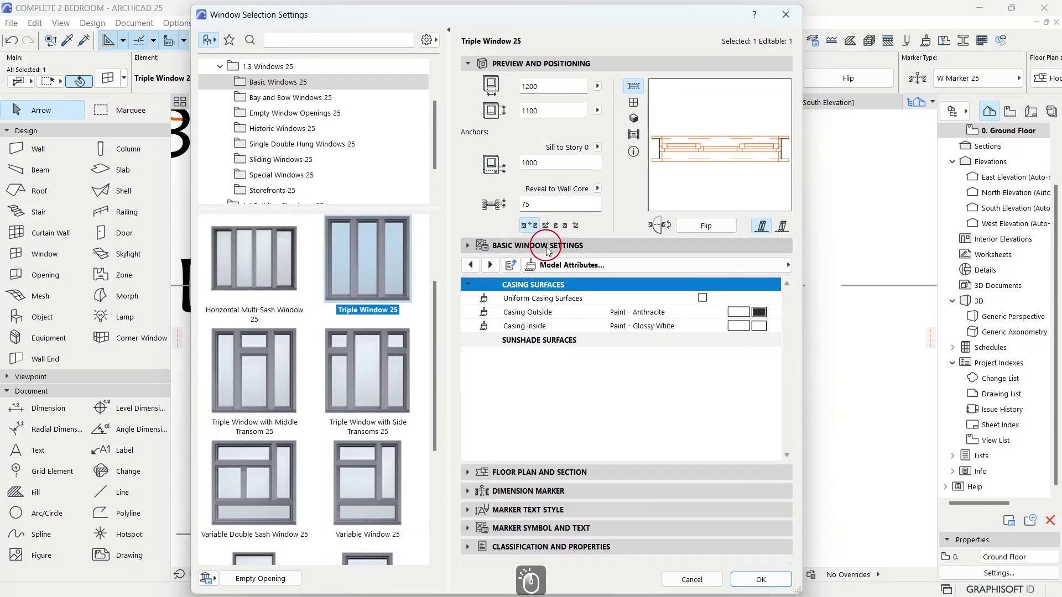
left_click(743, 268)
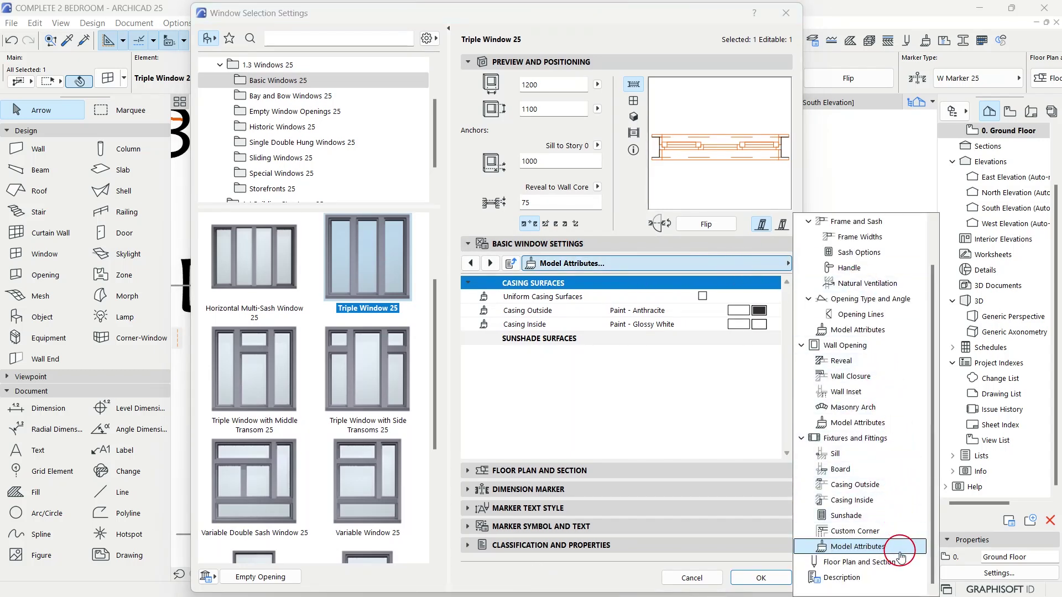
left_click(884, 562)
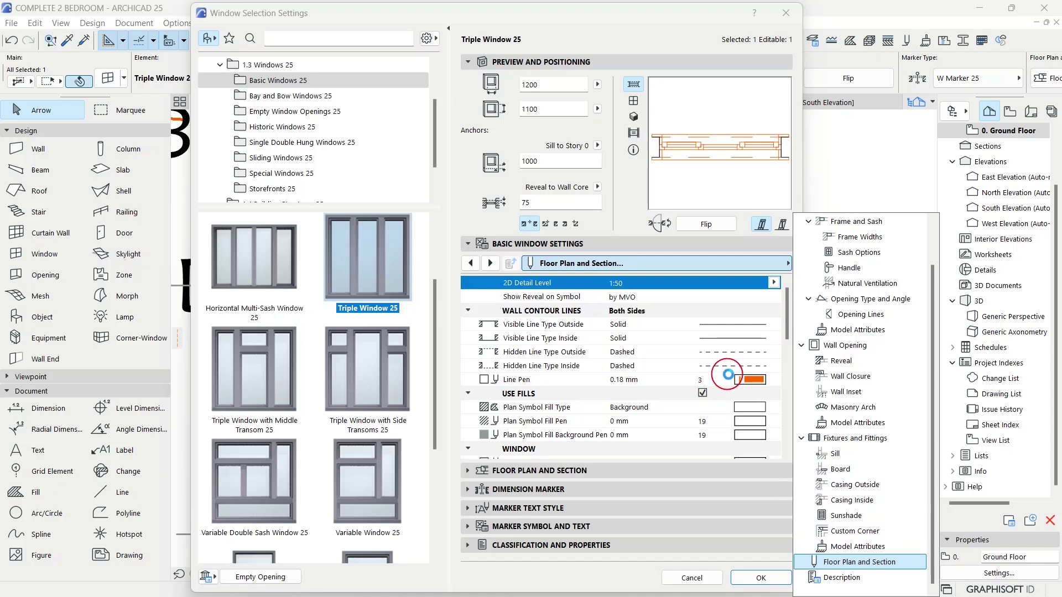
- Set the window's wall contour line pen and its cut line pen to pen 1 (0.13 mm)
left_click(749, 381)
left_click(788, 381)
scroll(753, 381, "down", 3)
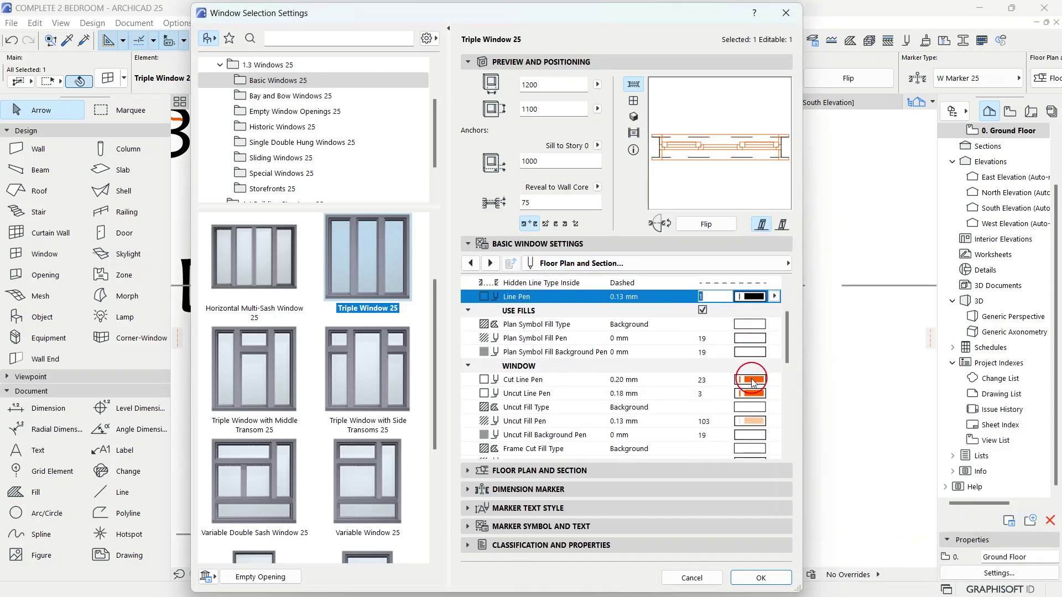
left_click(753, 381)
left_click(754, 382)
left_click(788, 377)
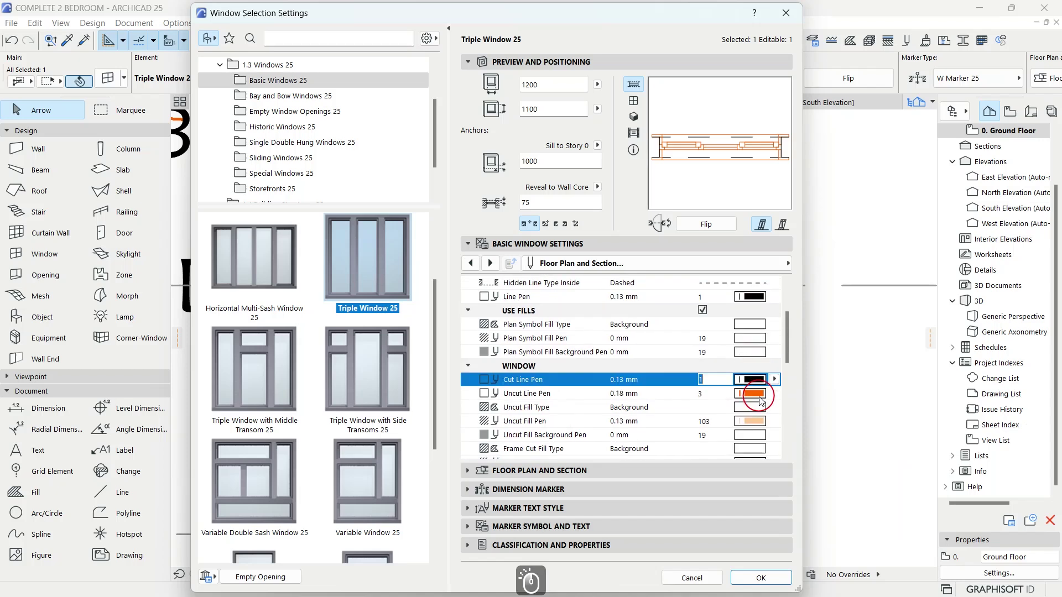
- Set the window's uncut line pen and uncut fill pen to pen 1 (0.13 mm)
left_click(758, 394)
left_click(762, 394)
left_click(762, 395)
left_click(758, 393)
left_click(788, 391)
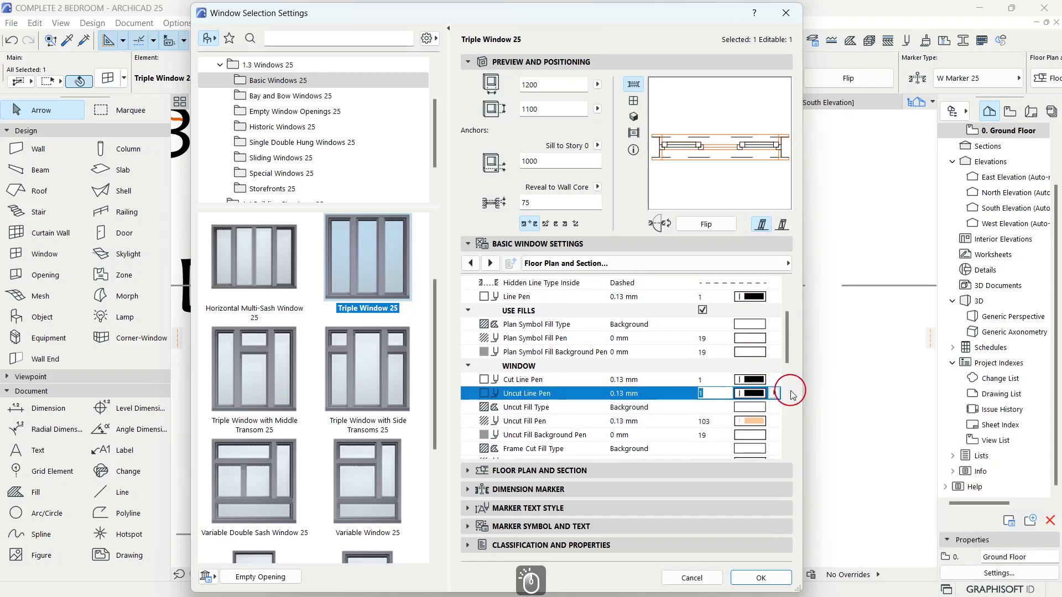
left_click(753, 421)
scroll(751, 395, "up", 2)
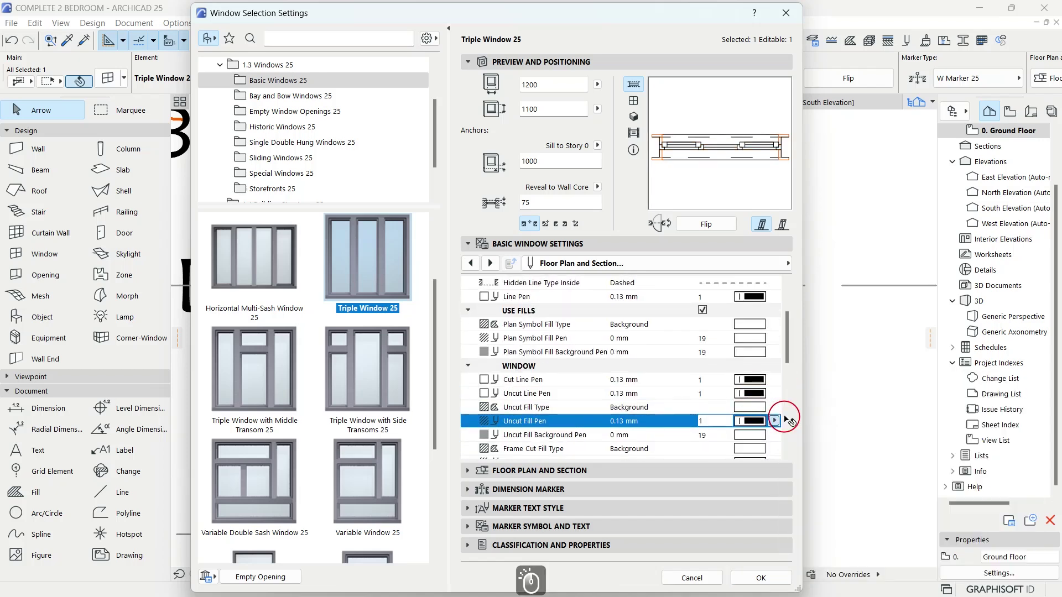
- Set the window casing's cut line pen on both sides to pen 1 (0.13 mm)
scroll(752, 395, "down", 5)
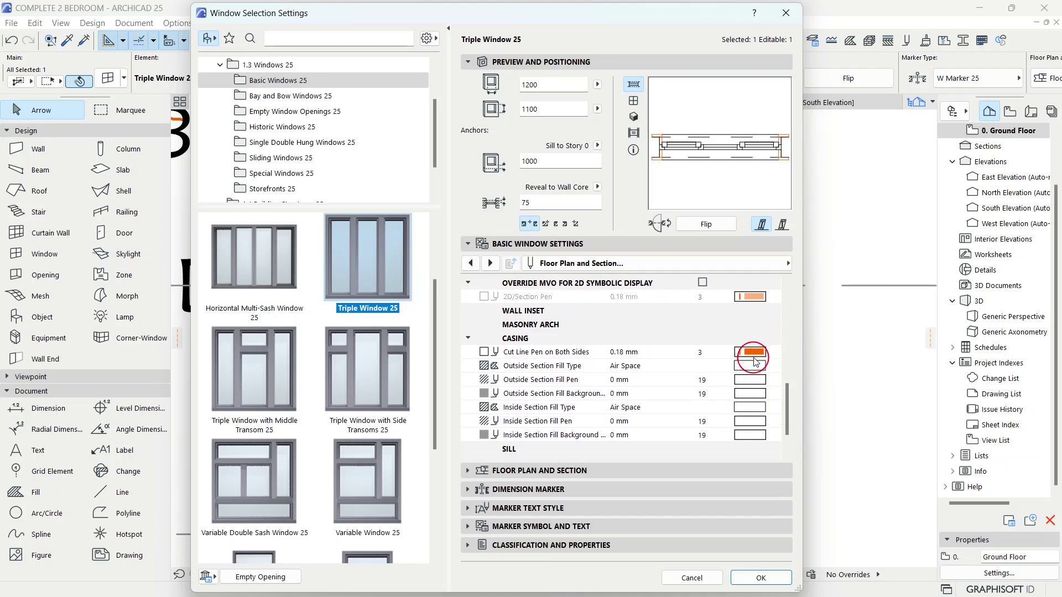
left_click(759, 352)
left_click(788, 350)
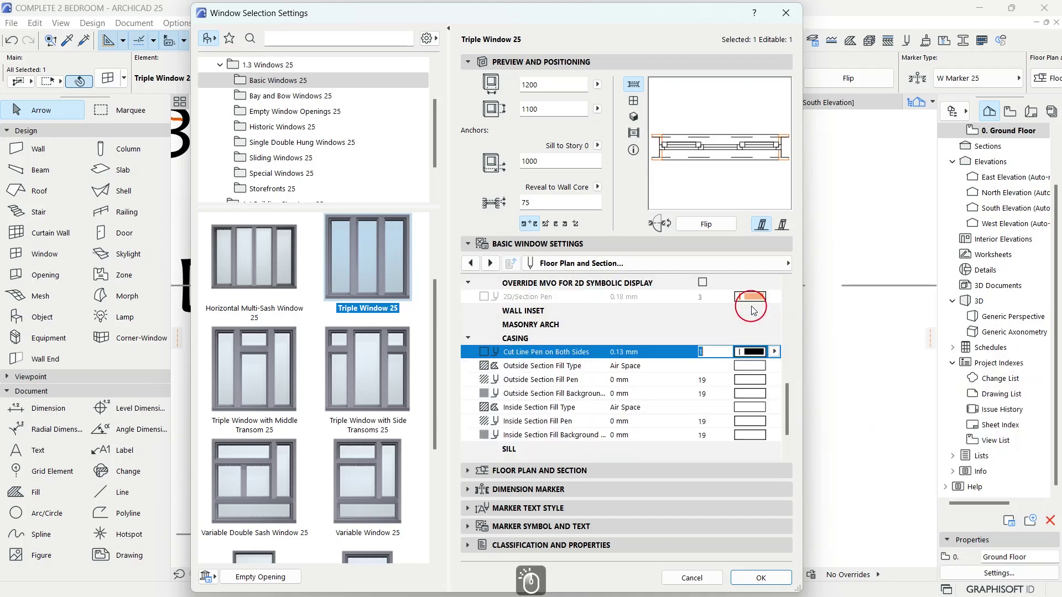
- Enable the MVO override for the window's 2D symbolic display and set its 2D/section pen to pen 1 (0.13 mm)
left_click(764, 305)
scroll(760, 310, "up", 1)
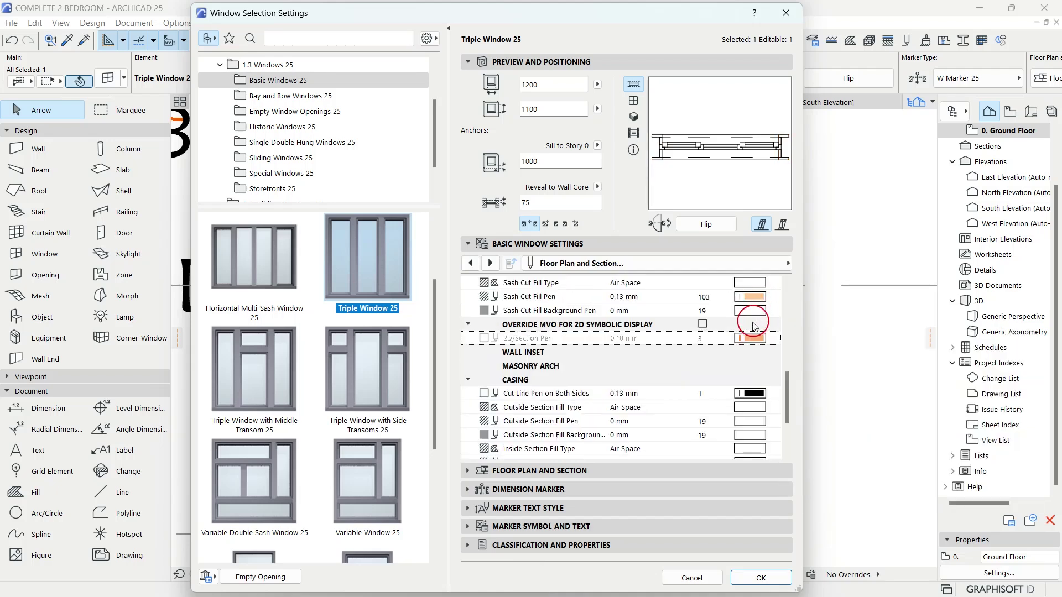
left_click(703, 324)
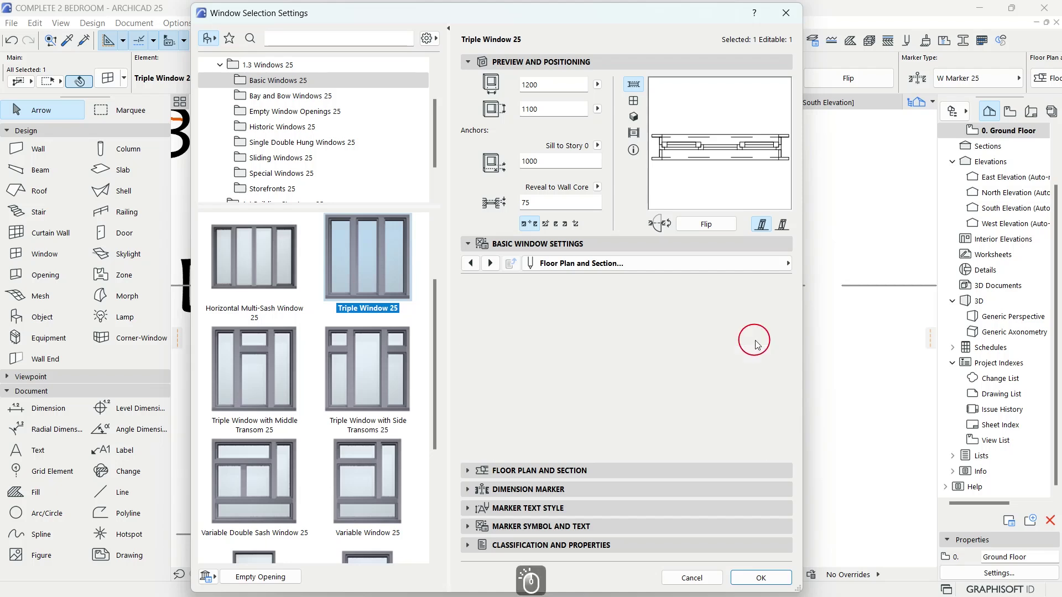
left_click(753, 352)
left_click(787, 351)
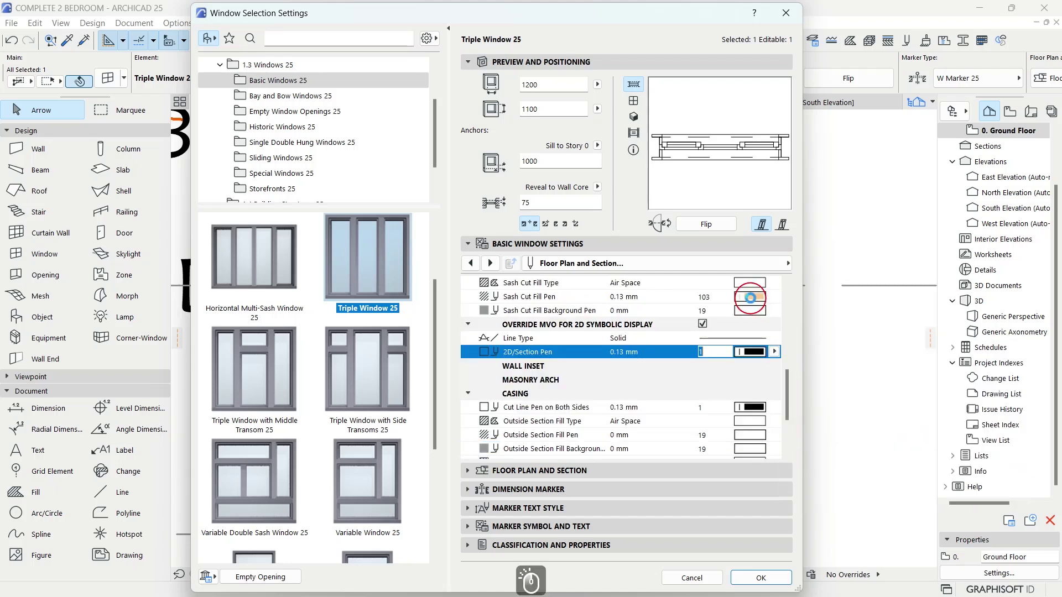
- Set the window's sash cut fill pen and frame cut fill pen to pen 1 (0.13 mm) and apply the window settings
left_click(750, 296)
left_click(777, 303)
scroll(769, 321, "up", 3)
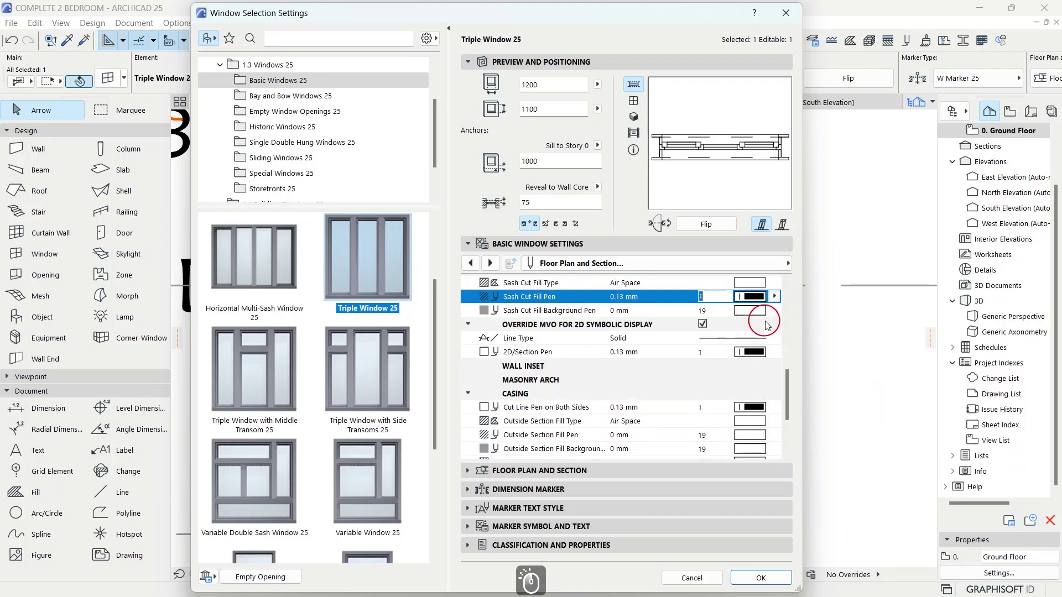
left_click(750, 379)
left_click(775, 379)
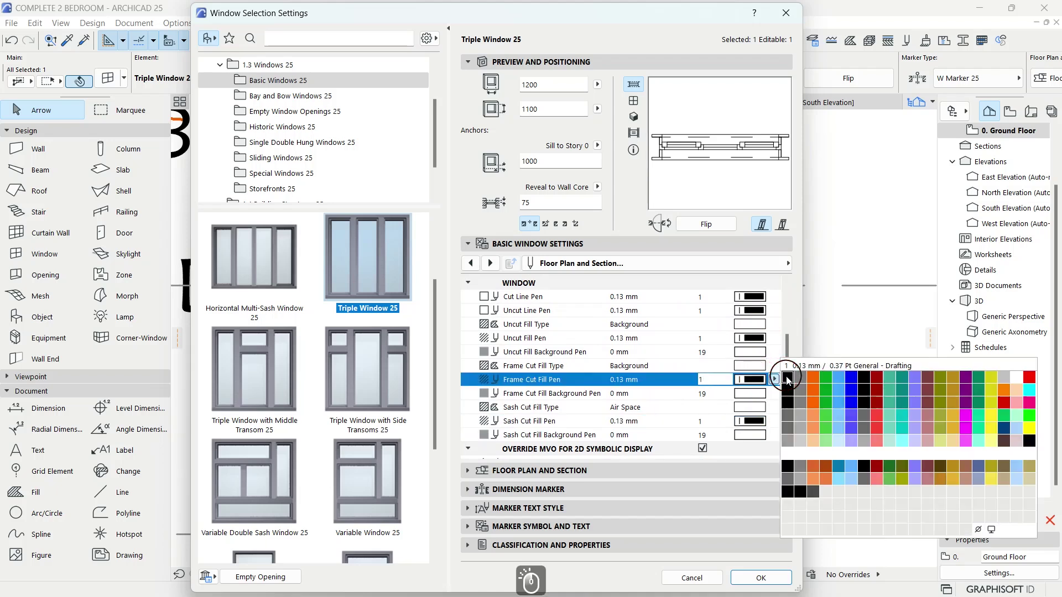
left_click(787, 377)
scroll(780, 371, "up", 5)
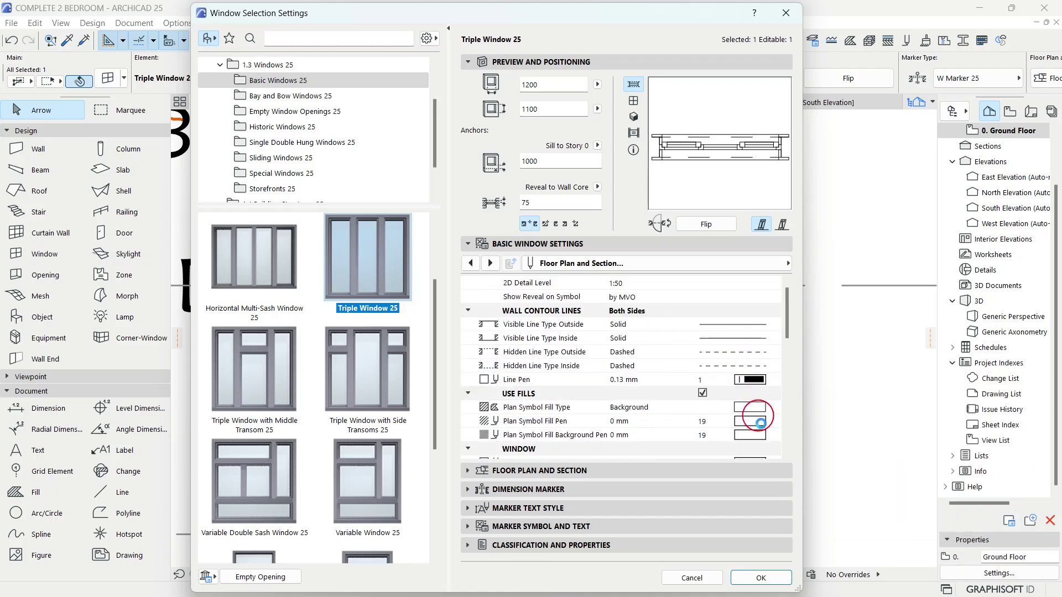
left_click(761, 577)
left_click(836, 350)
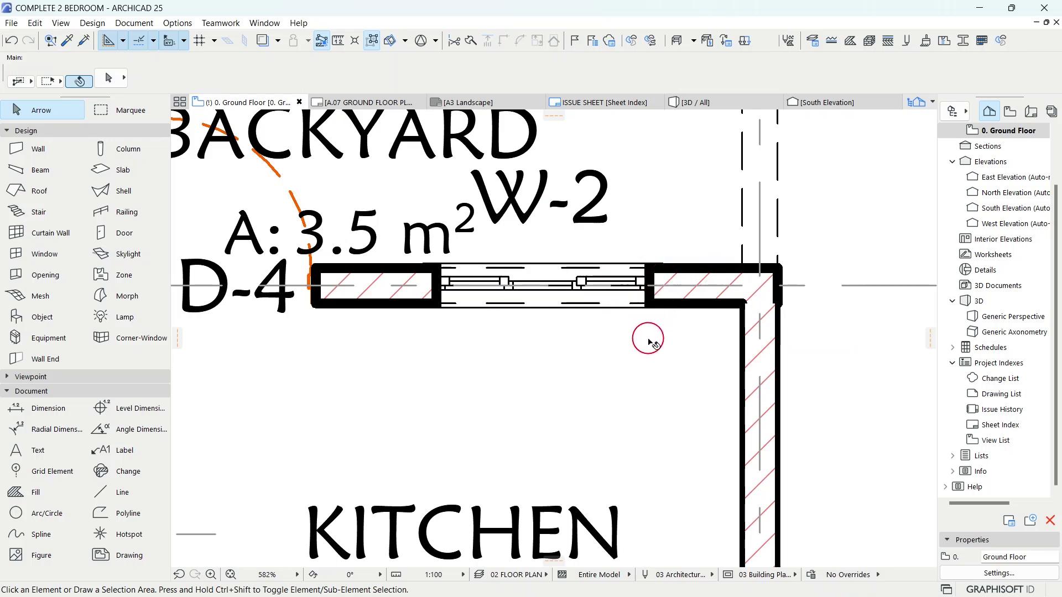
- Undo the kitchen window's pen changes and the last wall pen change, and clear the selection
key("ctrl+z")
key("ctrl+z")
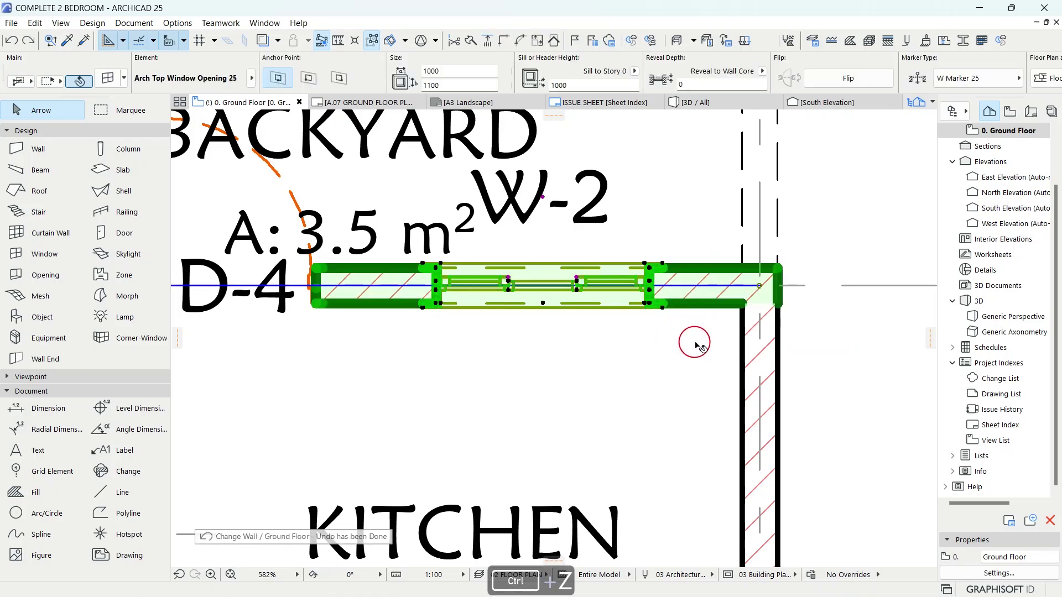
left_click(821, 354)
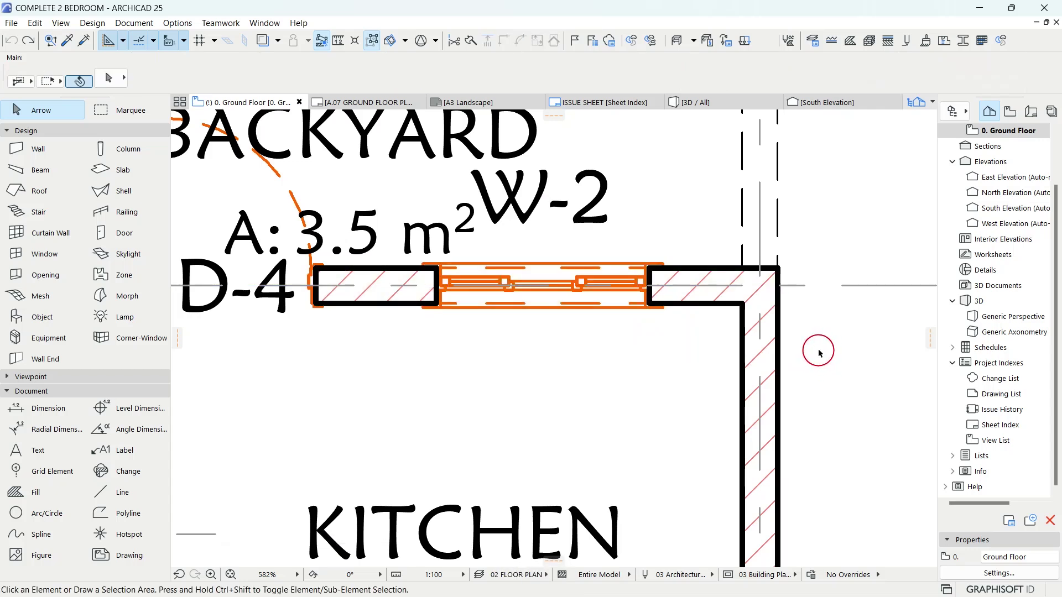
middle_click_drag(810, 345, 726, 290)
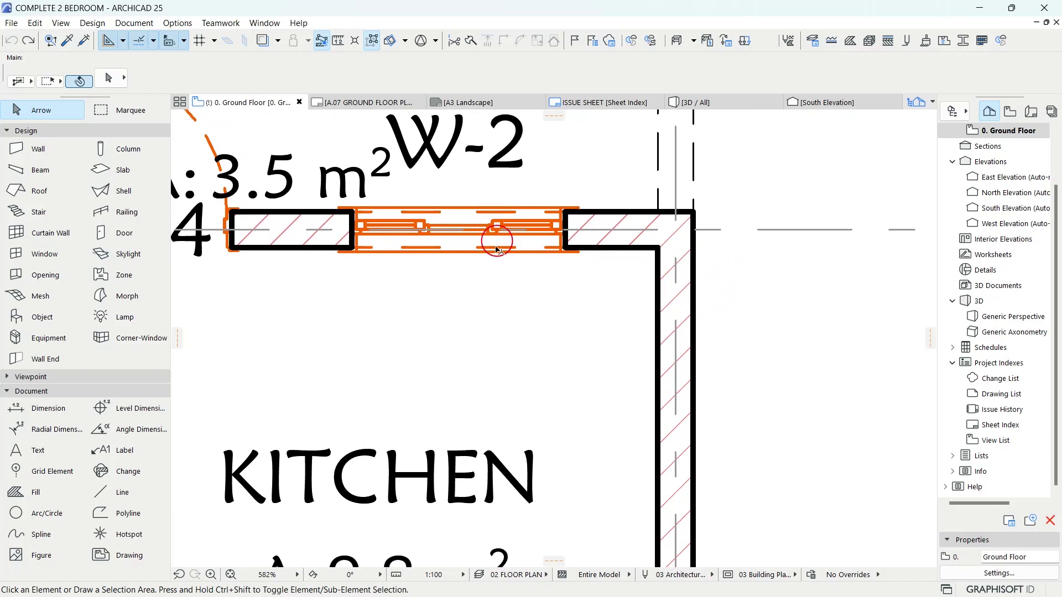
middle_click_drag(442, 264, 494, 291)
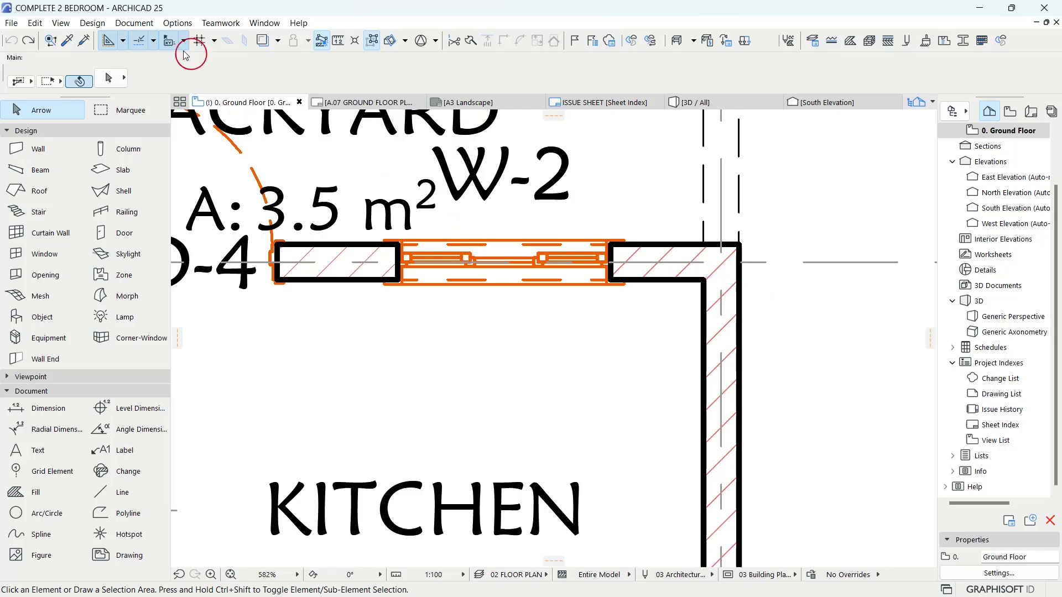
- Create a new graphic override combination named with the prefix 01 and the author's first name
left_click(135, 24)
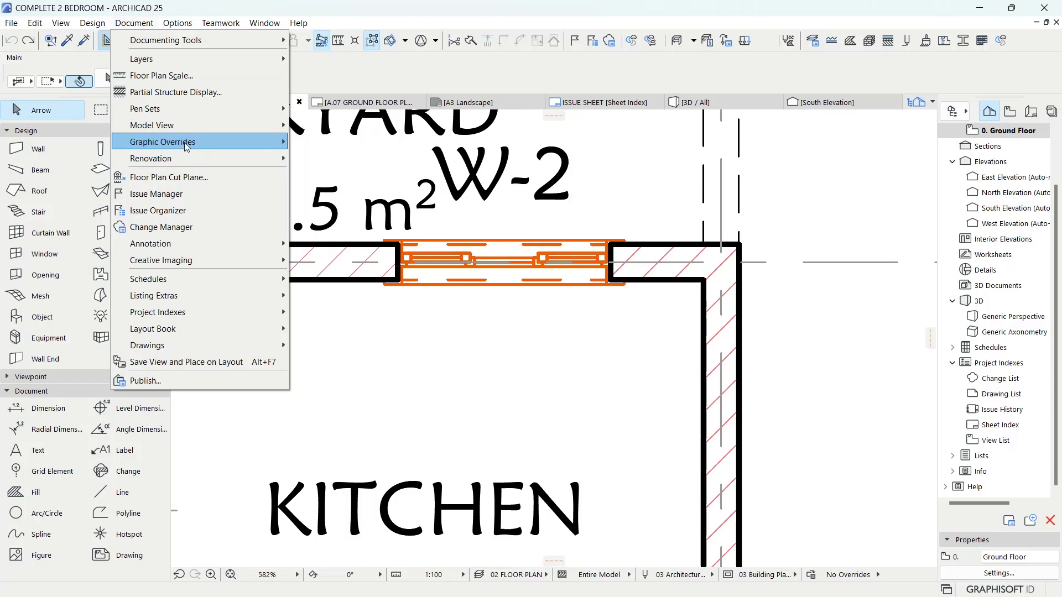
mouse_move(195, 147)
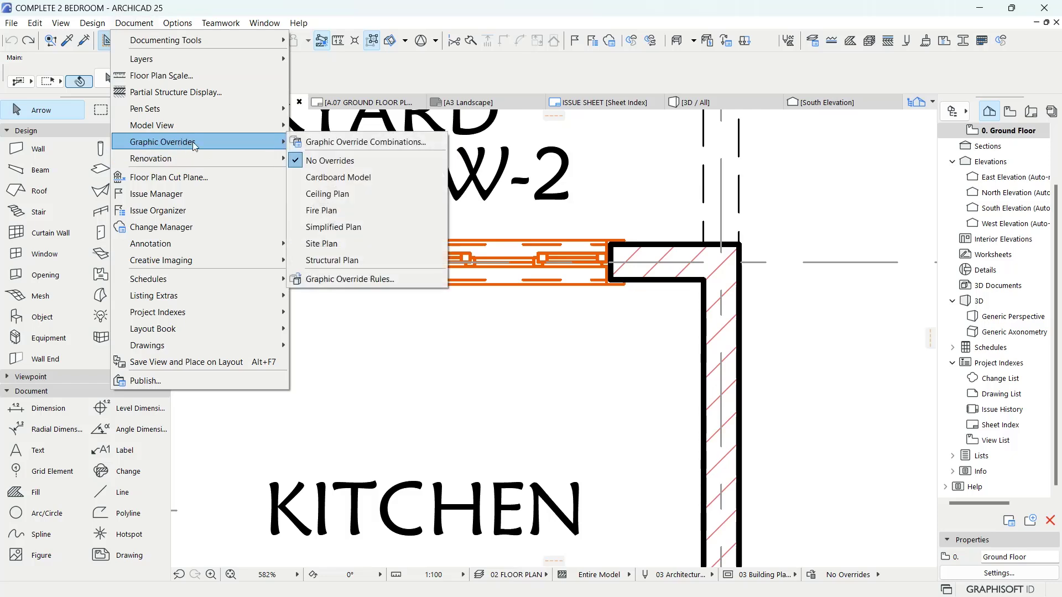
left_click(332, 148)
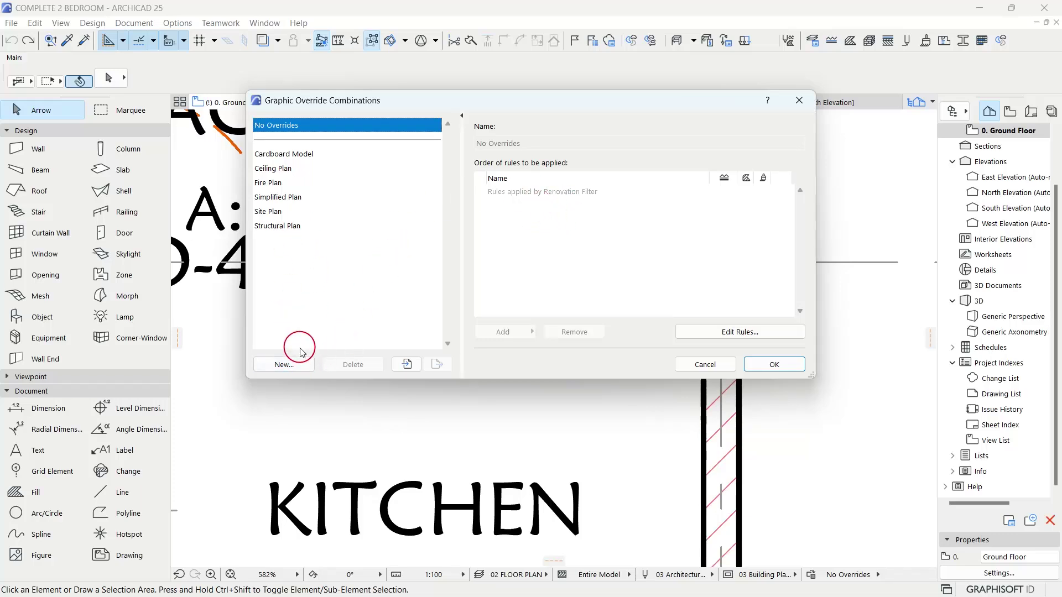
left_click(299, 371)
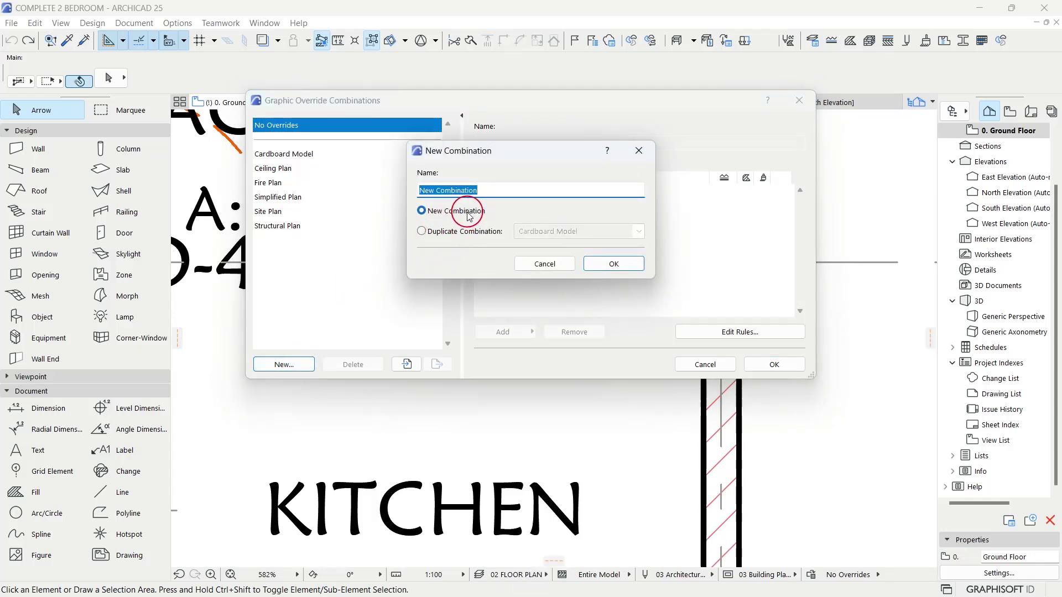
type("01 FRANCIS")
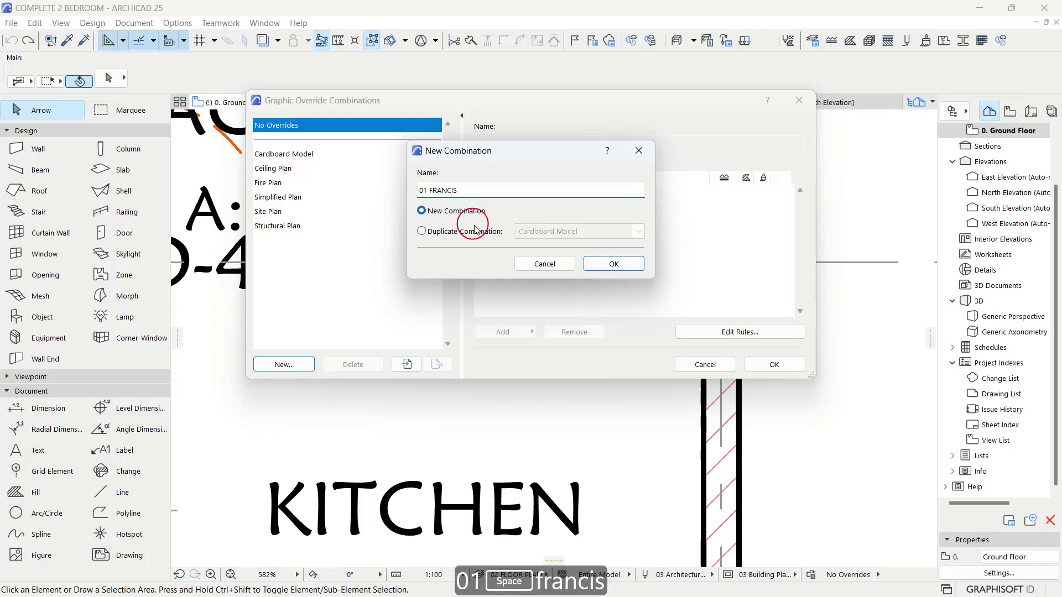
left_click(614, 263)
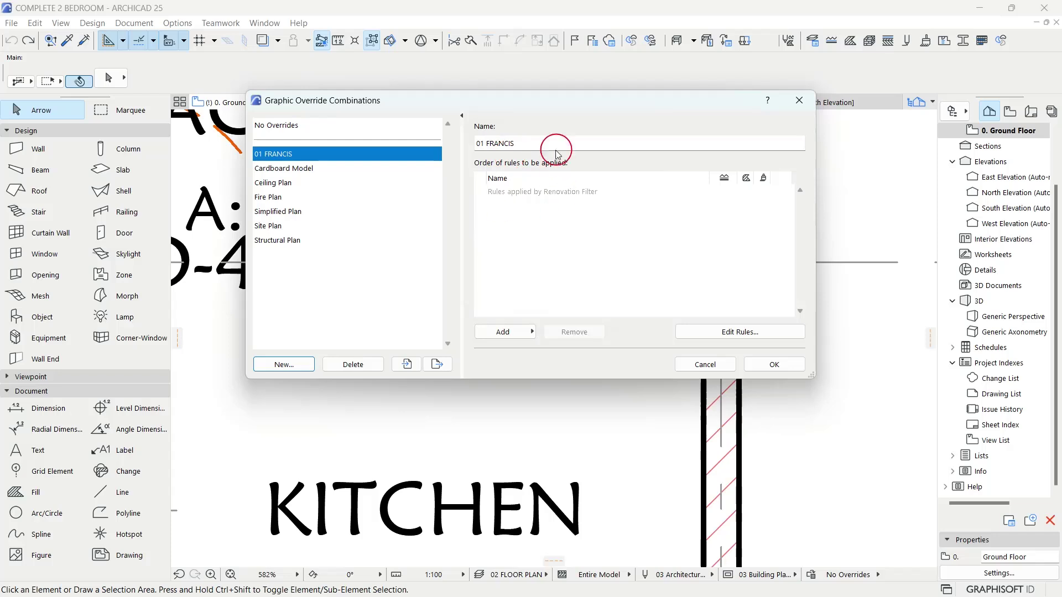
- Create a new override rule in the combination, trying the name 01 WALLS and then naming it WALL instead
left_click(524, 332)
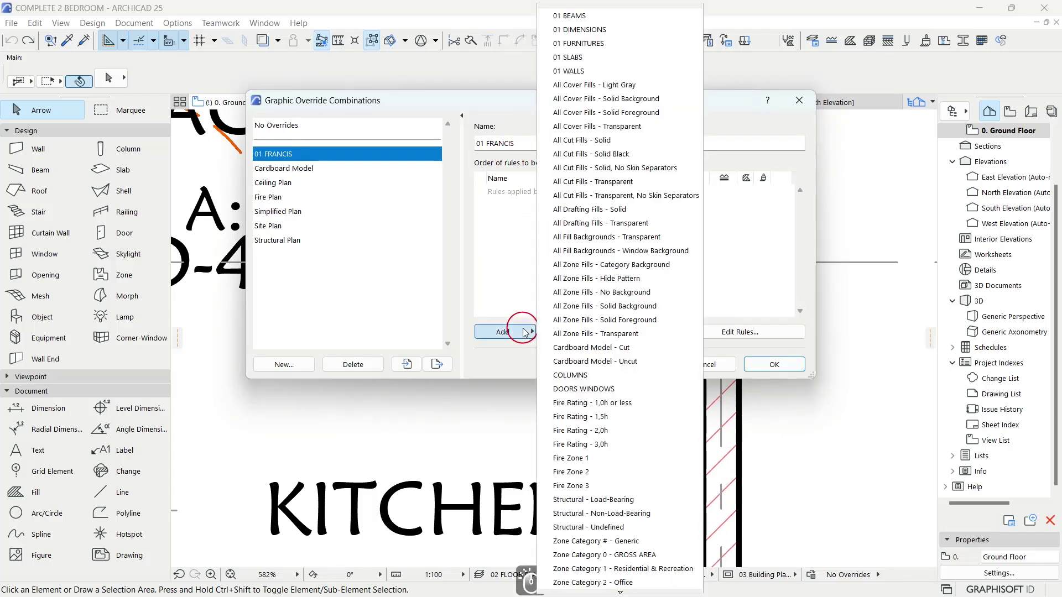
left_click(586, 583)
type("01 WALLS")
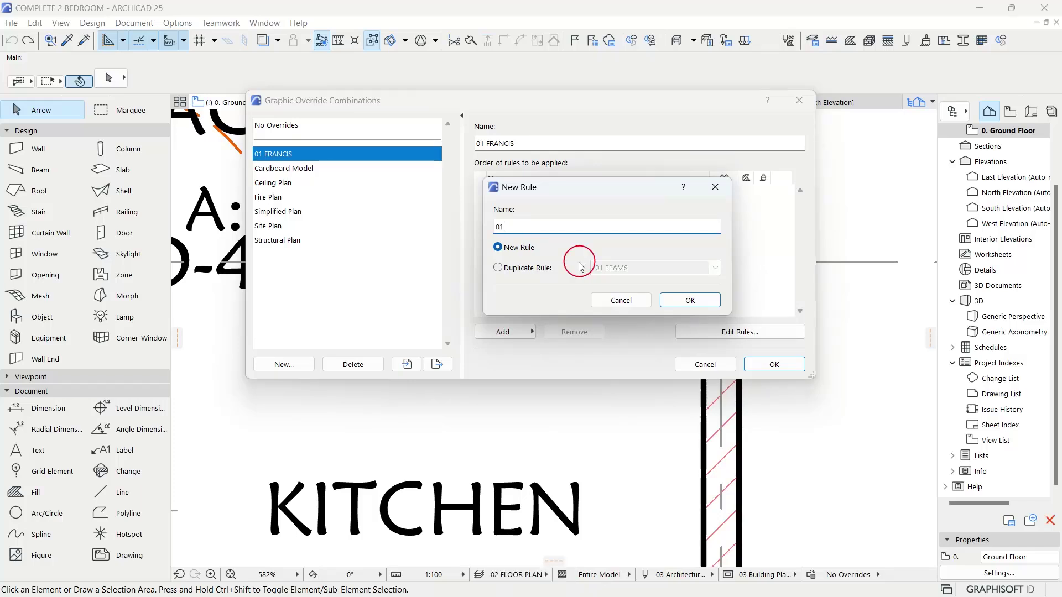
left_click(690, 300)
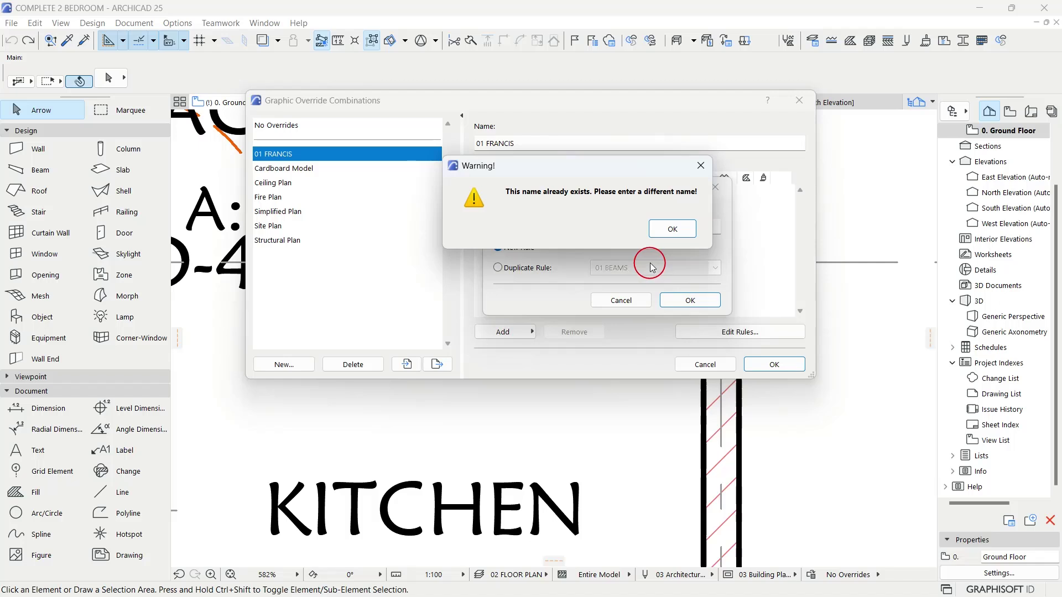
left_click(700, 166)
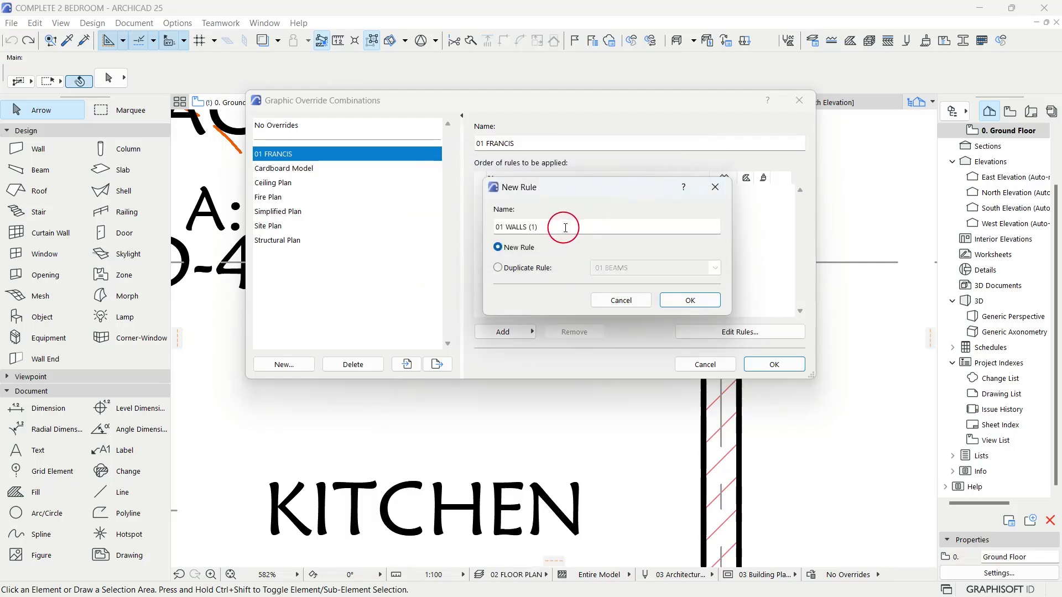
left_click_drag(505, 227, 494, 228)
key("BackSpace")
key("BackSpace")
key("BackSpace")
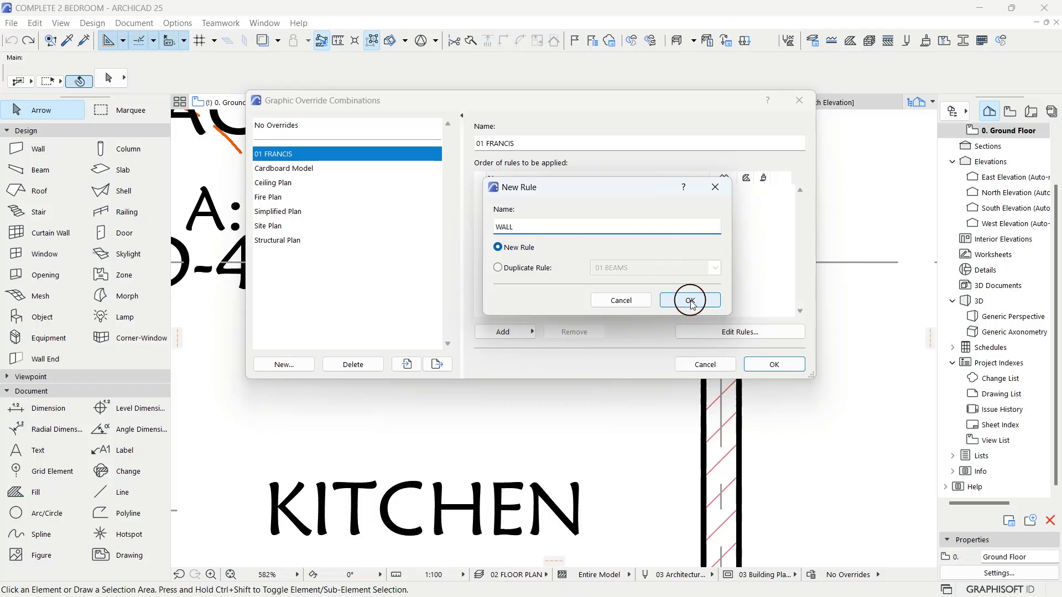
left_click(691, 301)
- Create a new override rule named COL. in the combination
left_click(504, 332)
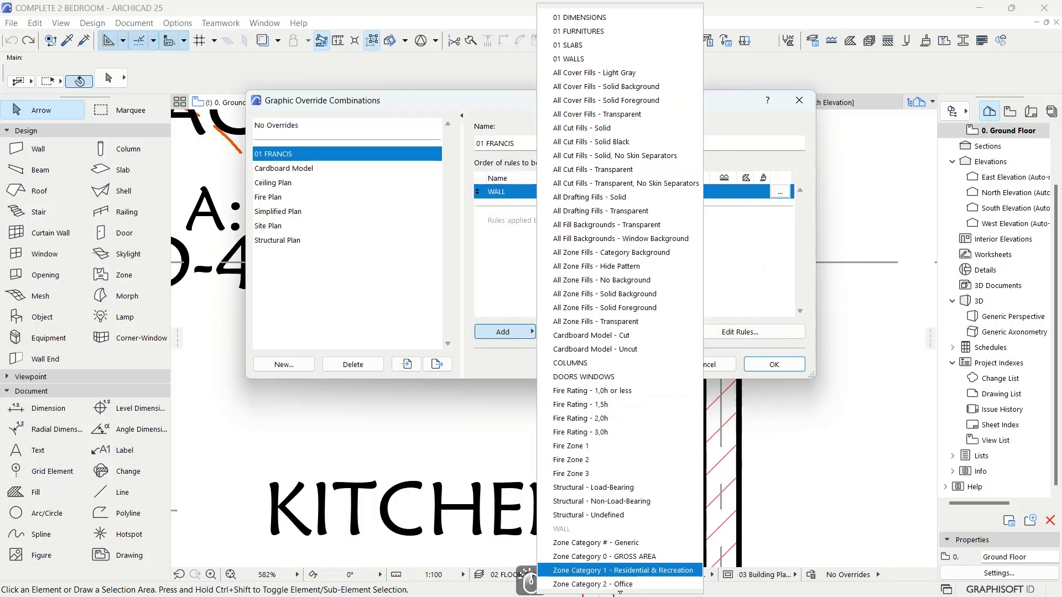
scroll(608, 589, "down", 4)
left_click(586, 579)
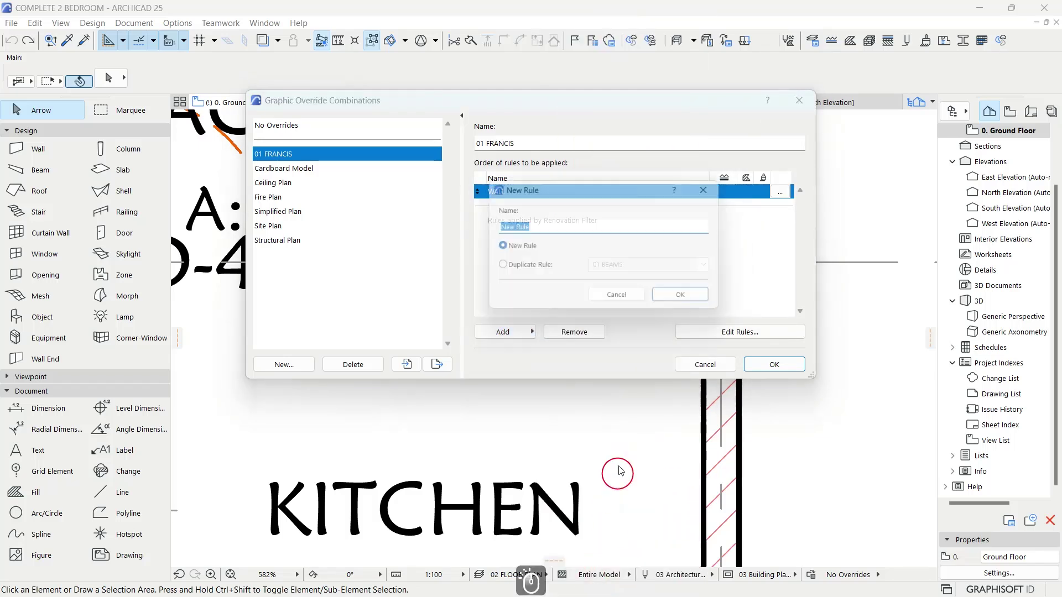
type("COL")
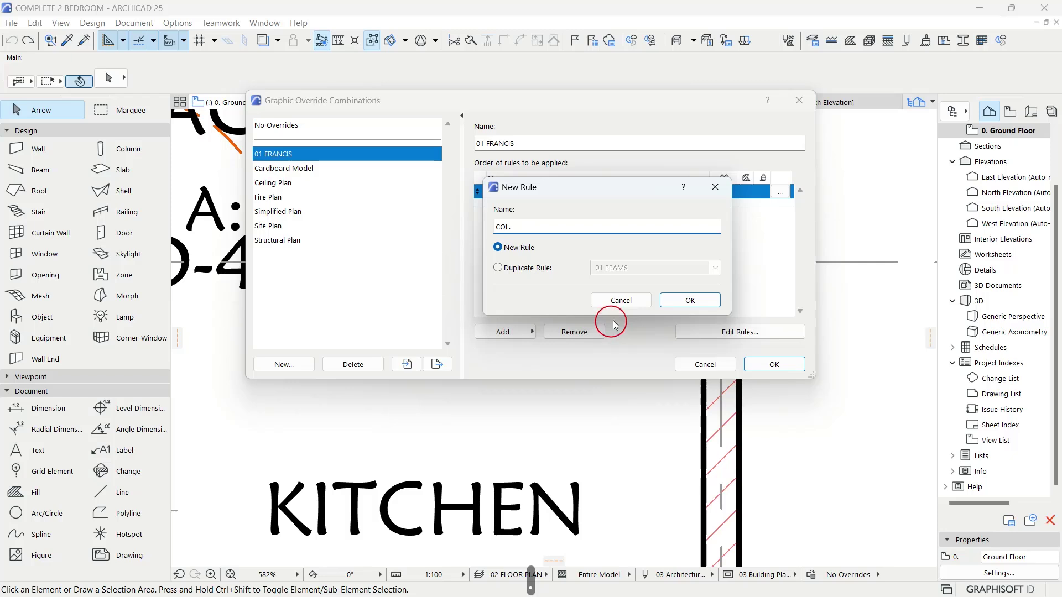
left_click(678, 301)
- Create a new override rule named BEAM in the combination
left_click(509, 331)
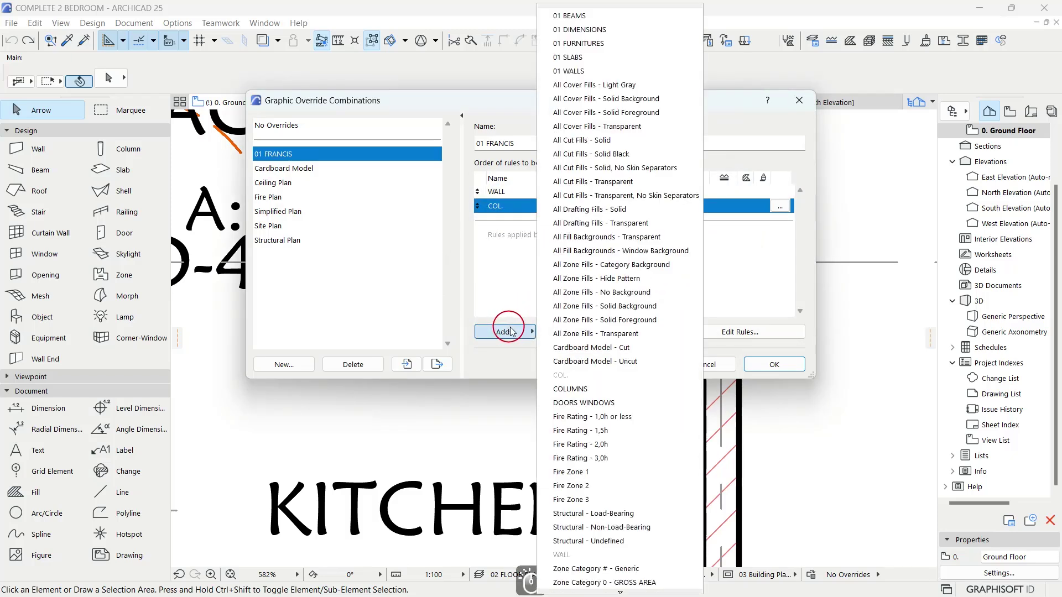
left_click(610, 583)
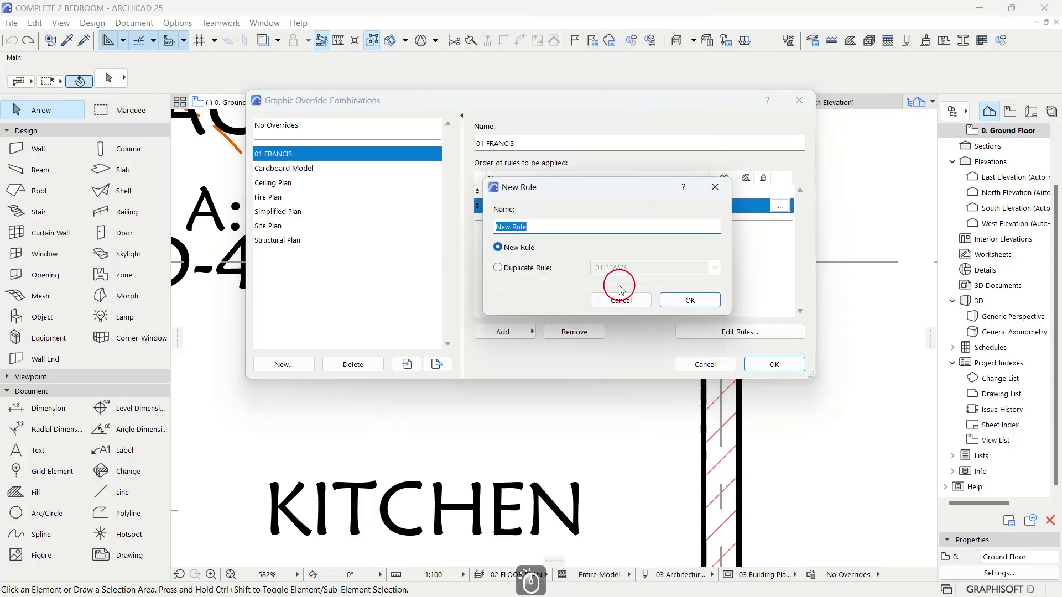
type("BEAM")
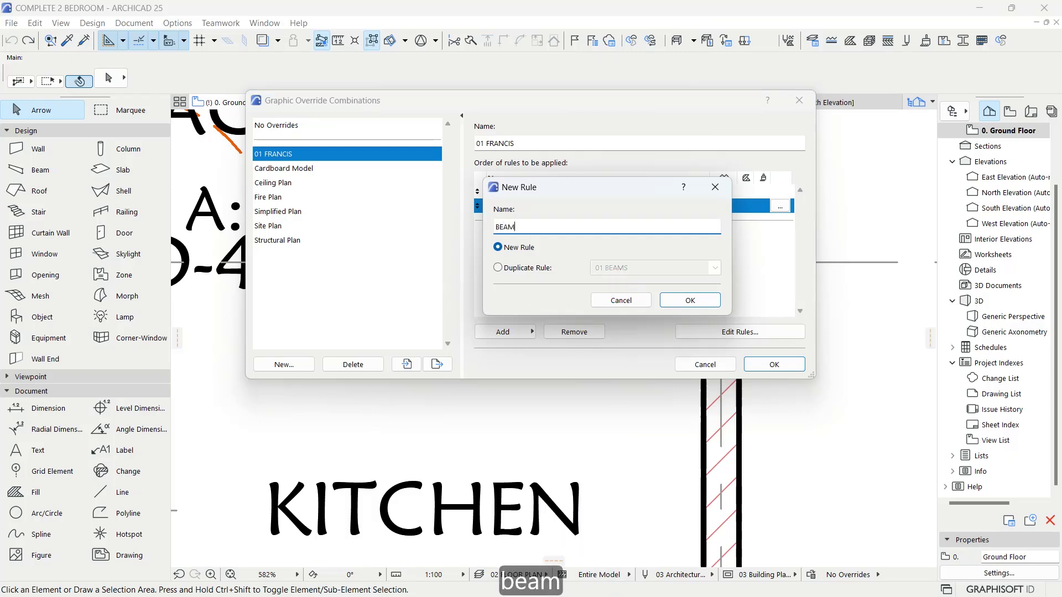
left_click(688, 299)
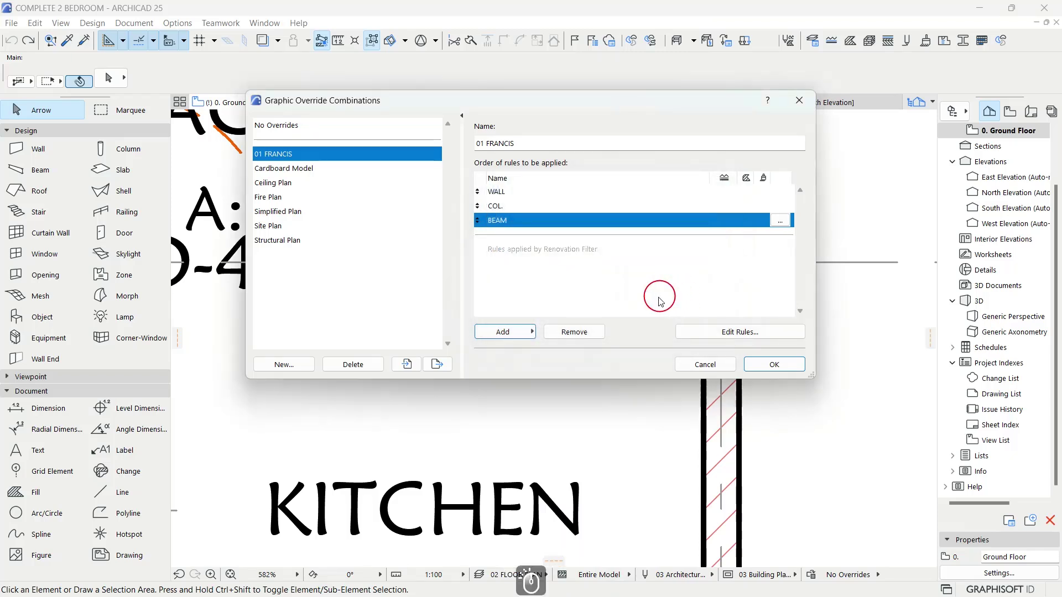
- Create a new override rule named SLAB in the combination
left_click(502, 332)
scroll(608, 580, "down", 5)
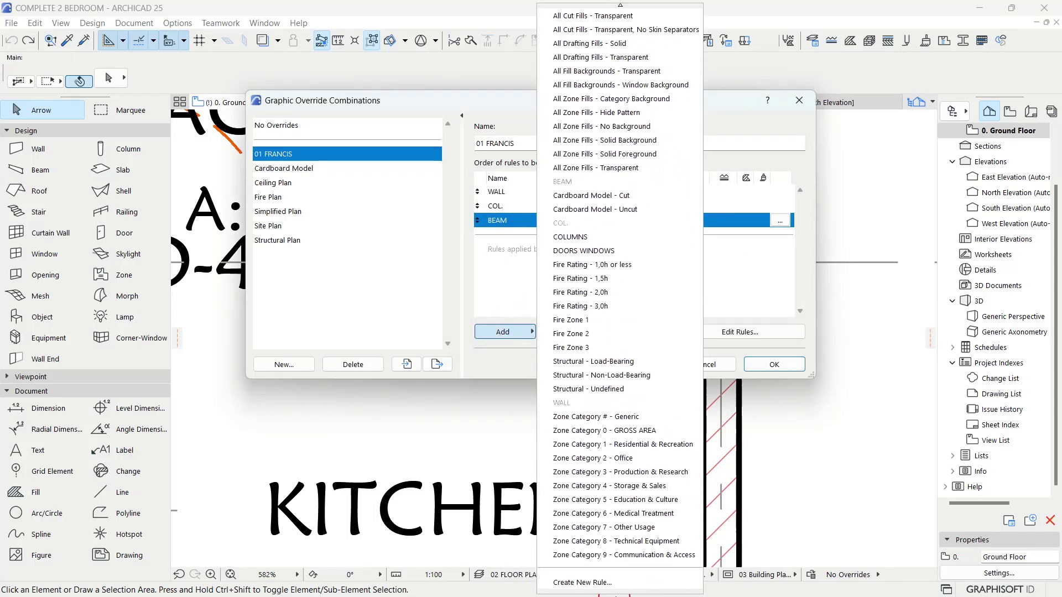
left_click(612, 583)
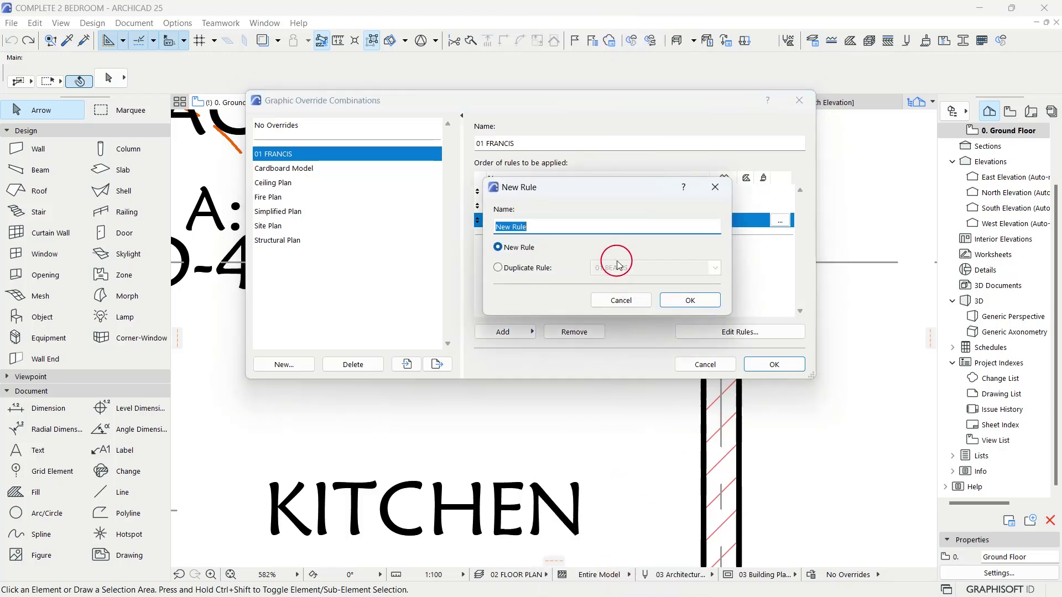
type("SLAB")
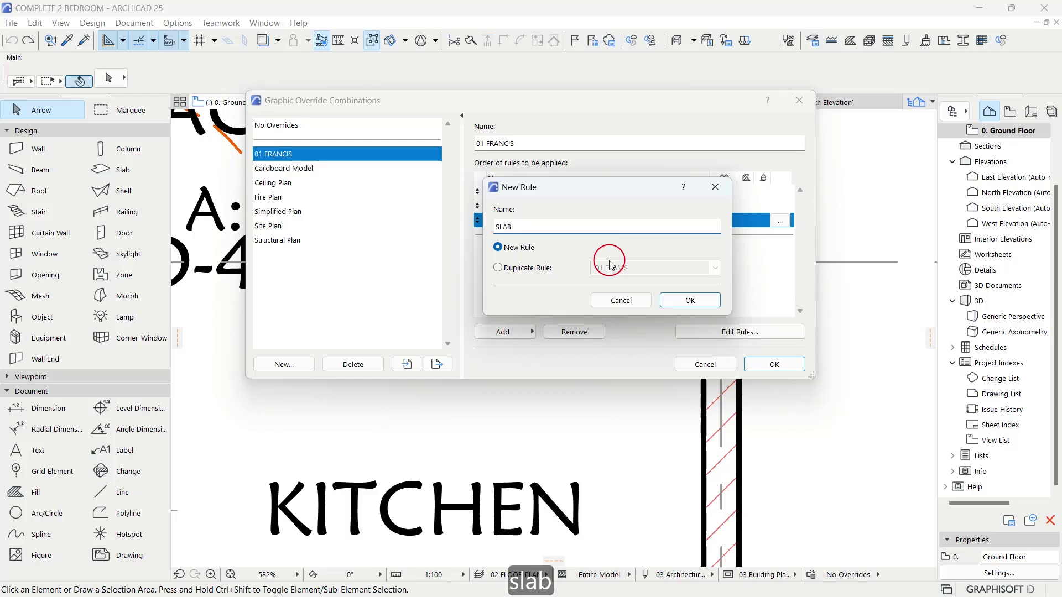
left_click(713, 299)
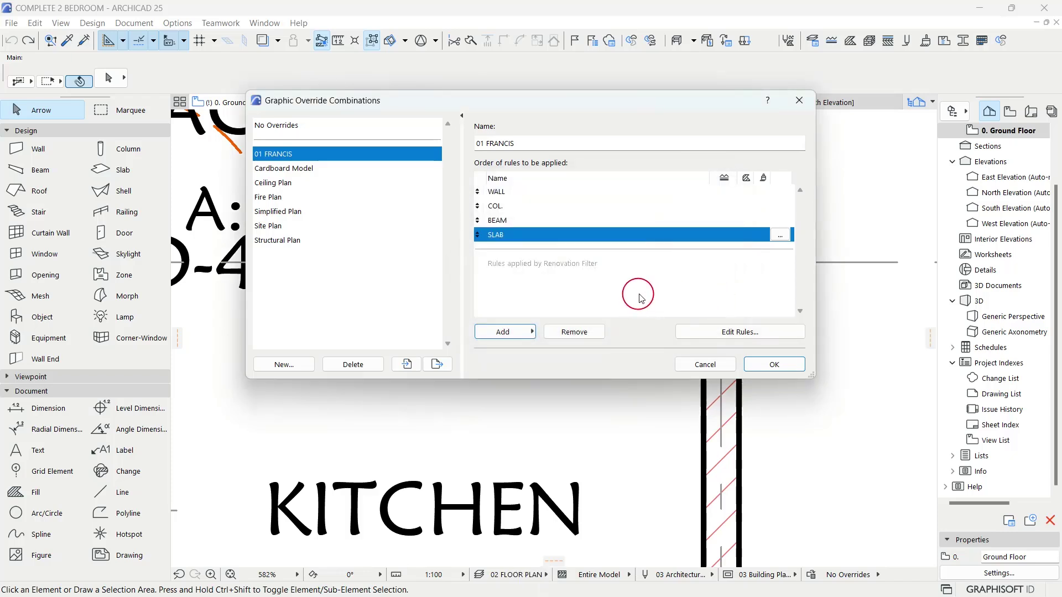
- Create a new override rule named FURNITURE in the combination
left_click(523, 333)
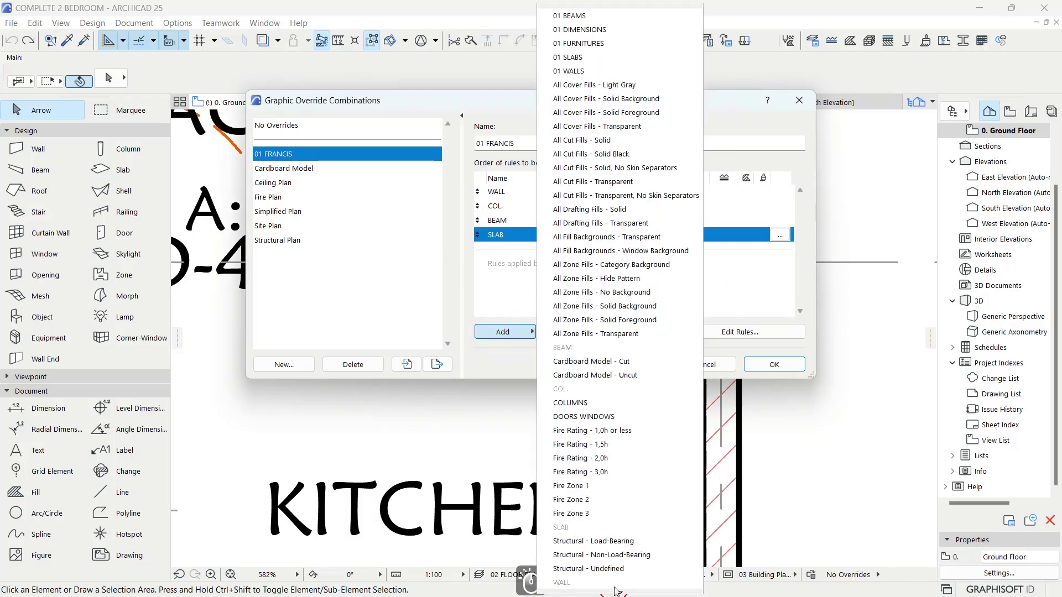
scroll(585, 582, "down", 5)
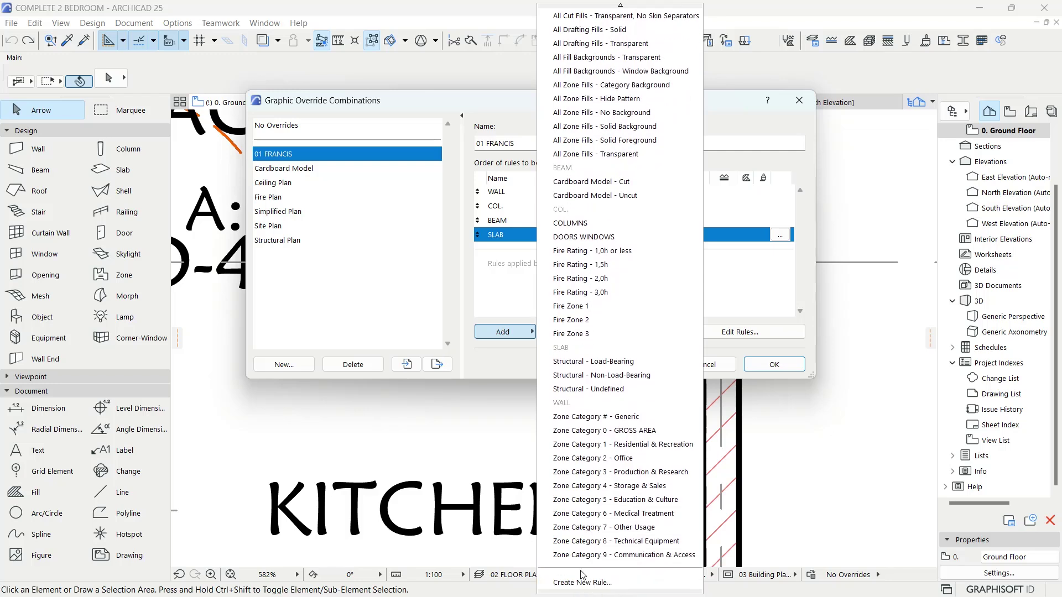
left_click(580, 586)
type("FURNITURE")
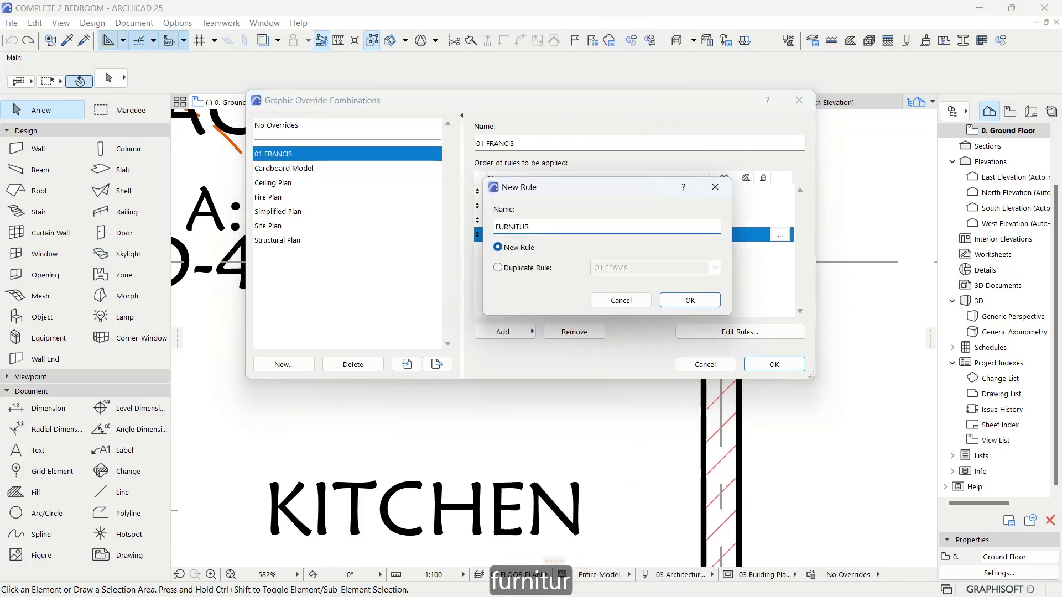
left_click(690, 300)
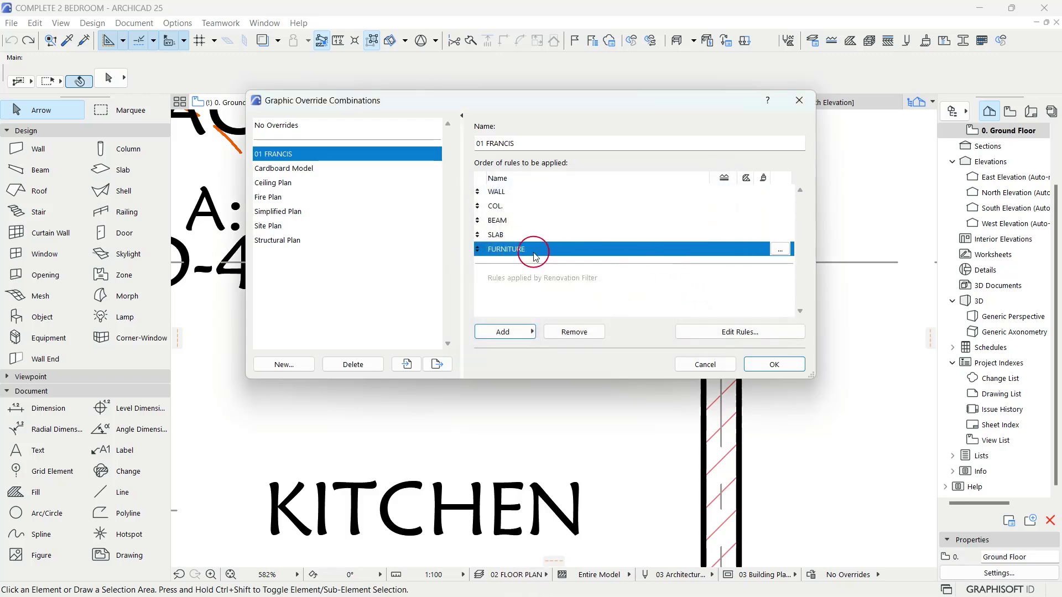
- Create a new override rule named DIMENSION in the combination
left_click(509, 237)
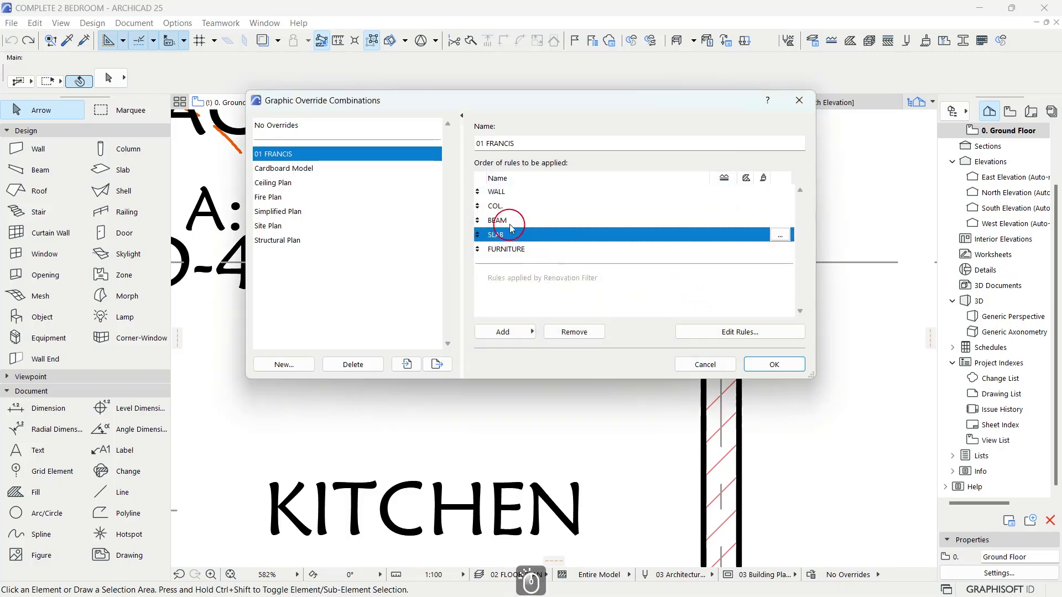
left_click(510, 193)
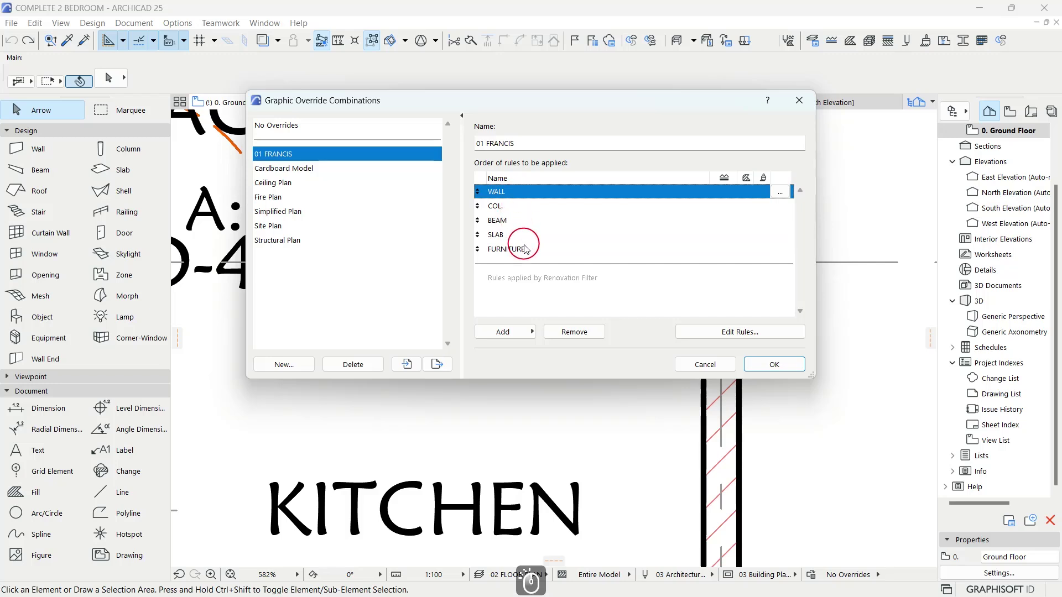
left_click(528, 253)
left_click(517, 331)
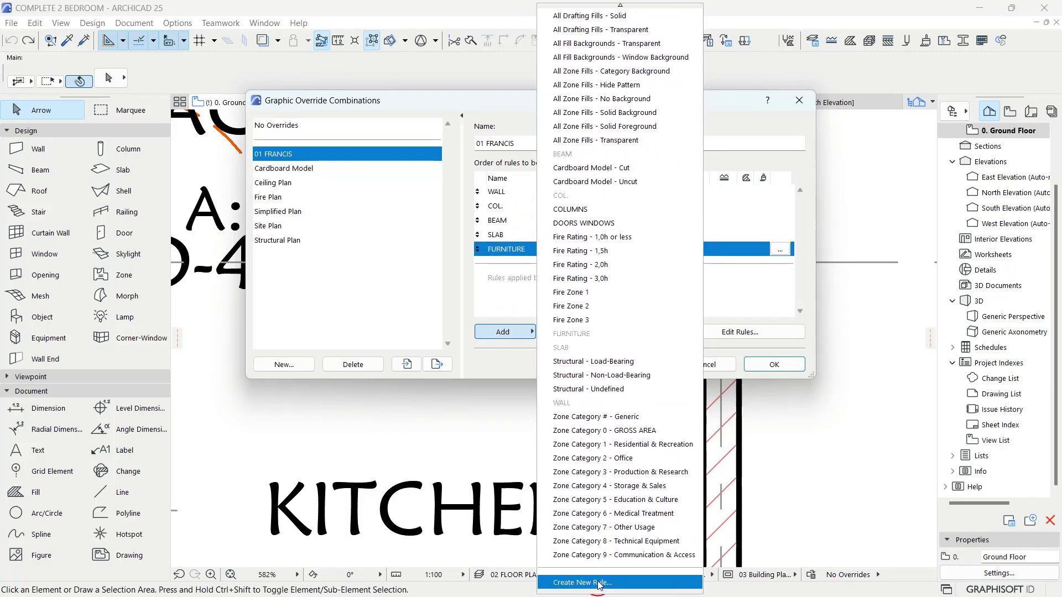
left_click(614, 579)
type("DIM")
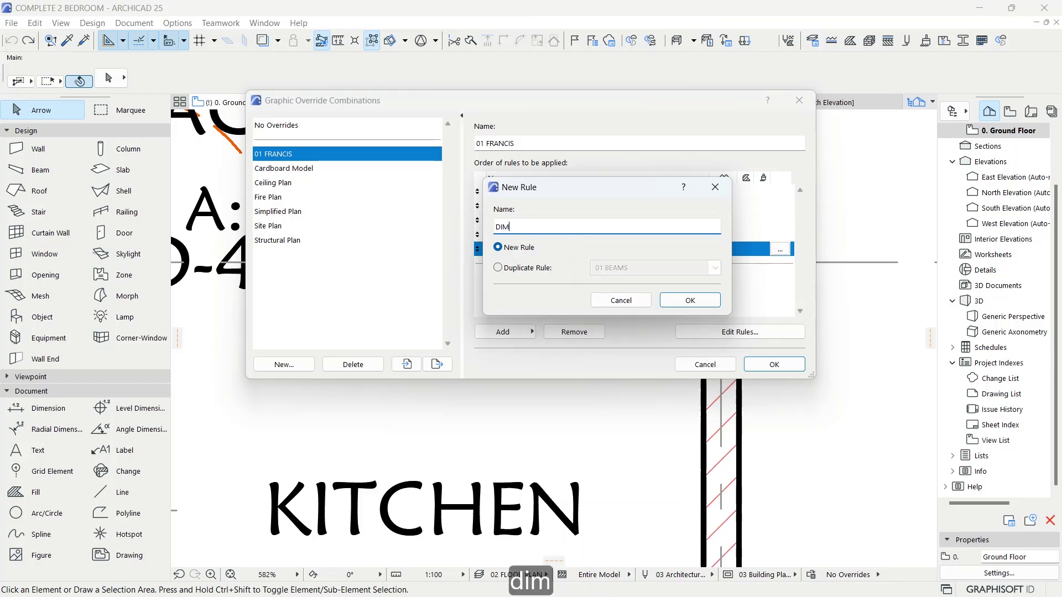
type("ENSION")
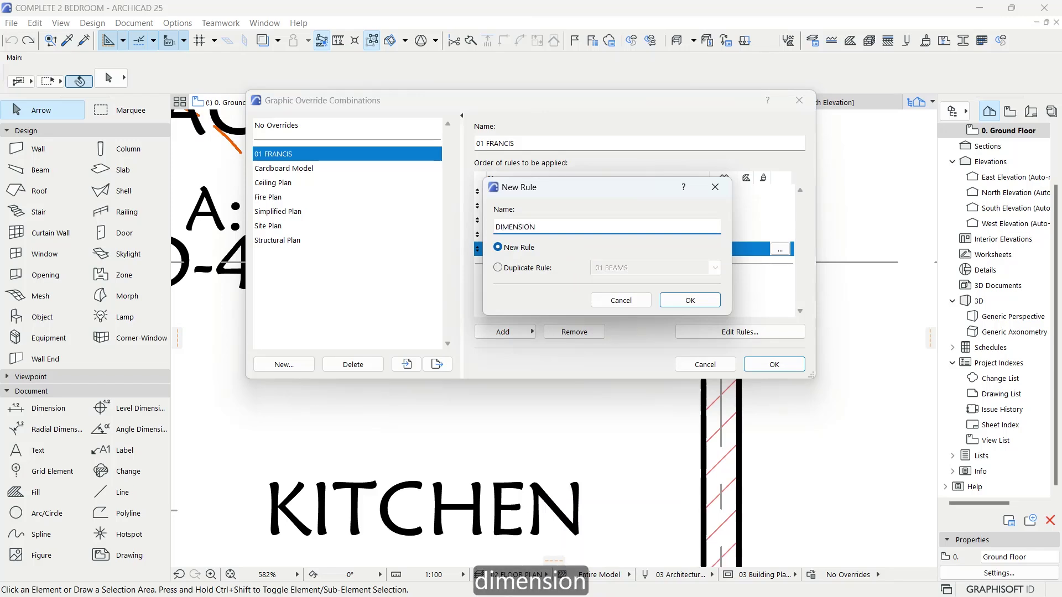
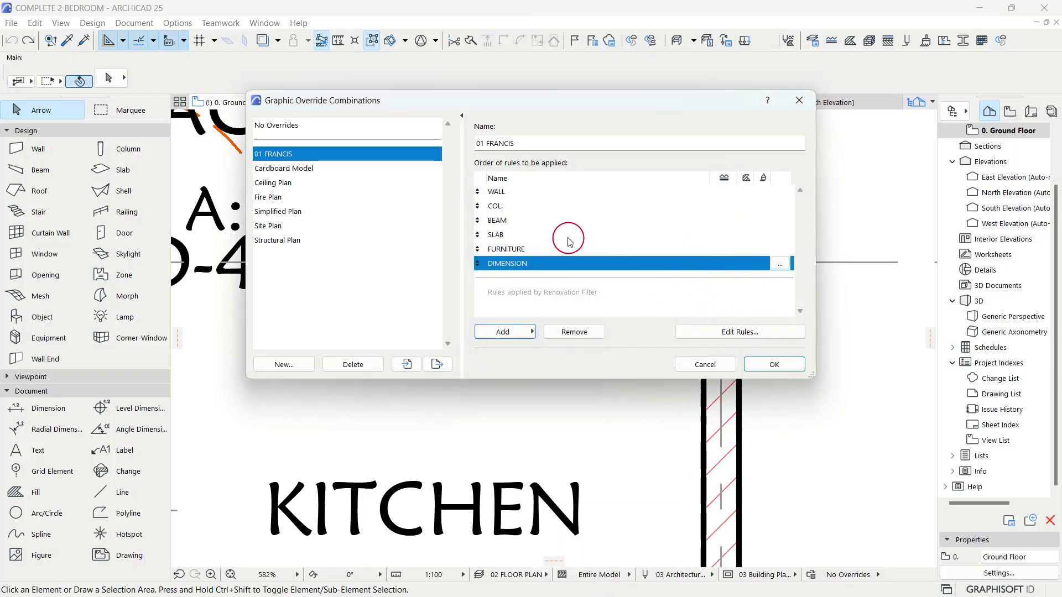
- Open the WALL rule for editing and set its element type criterion to Wall
left_click(511, 194)
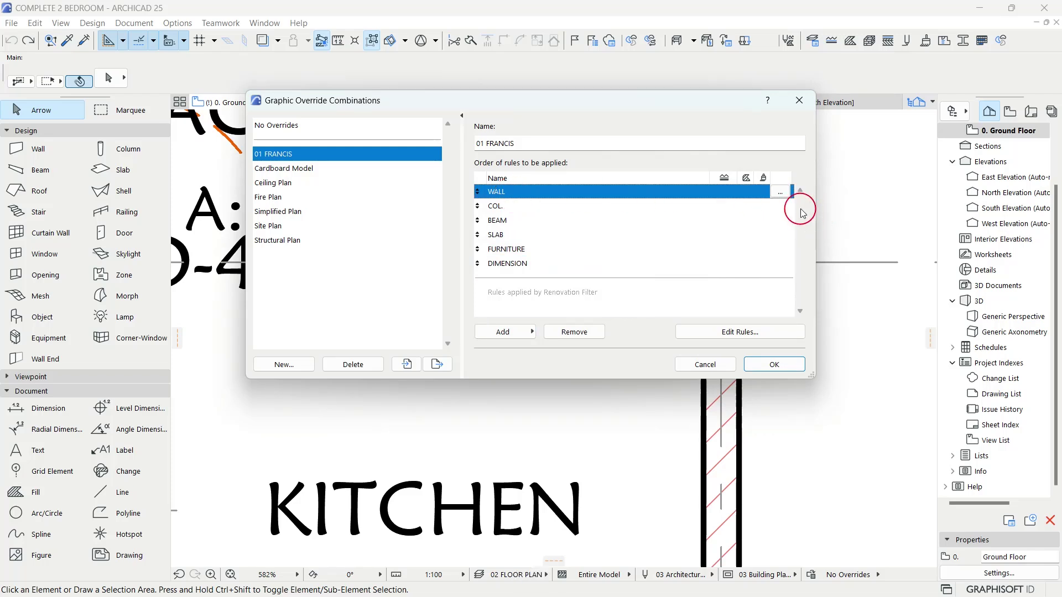
left_click(788, 198)
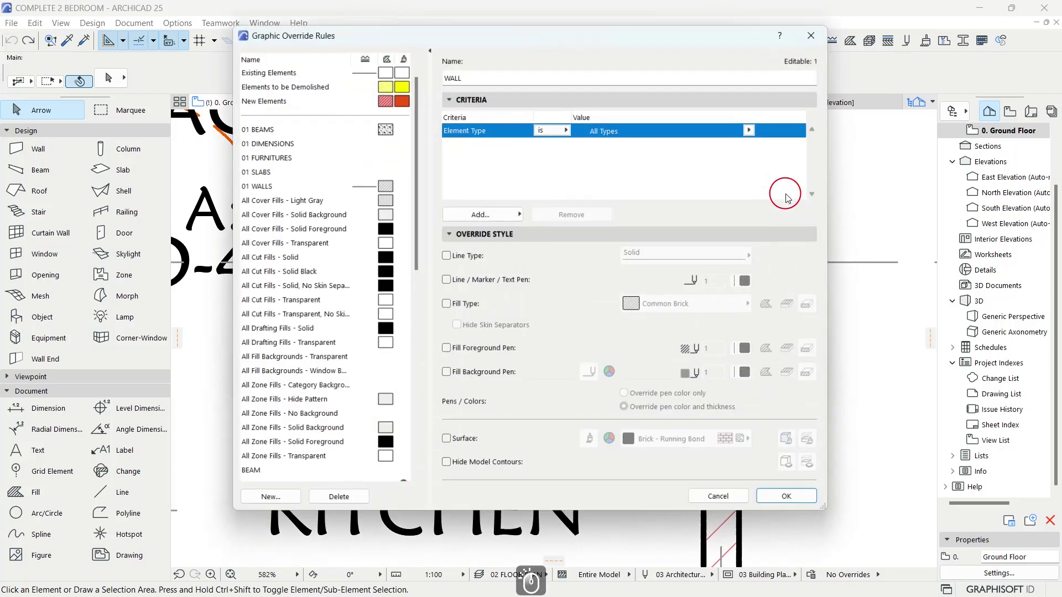
left_click(550, 141)
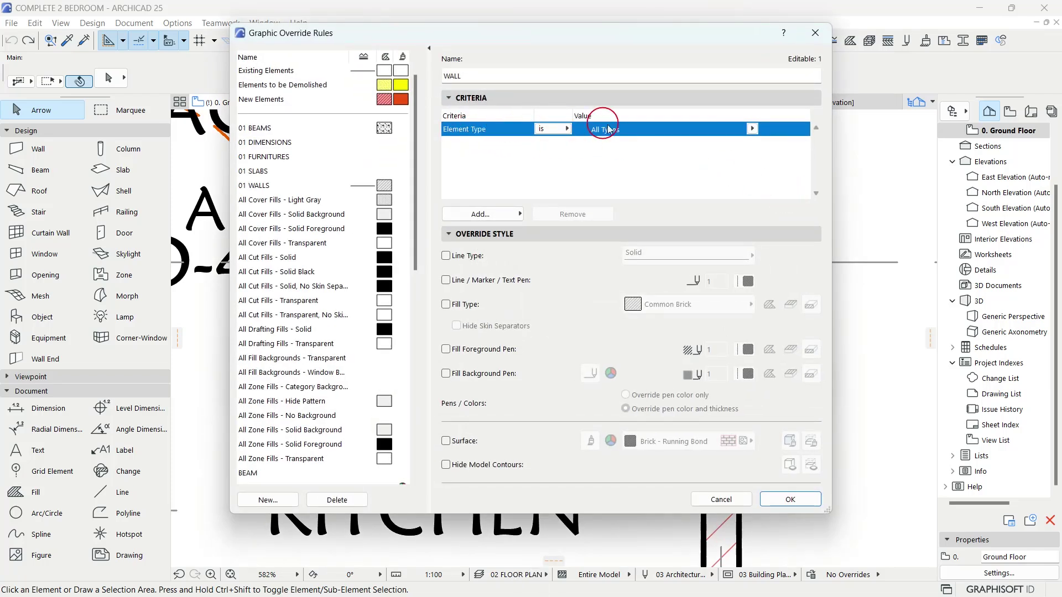
left_click(744, 138)
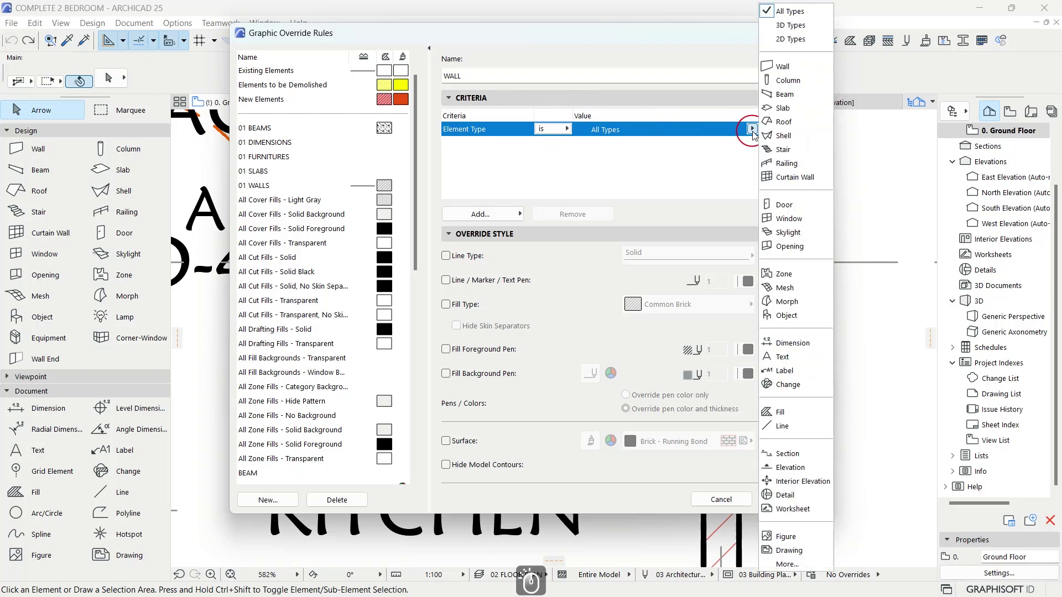
left_click(795, 70)
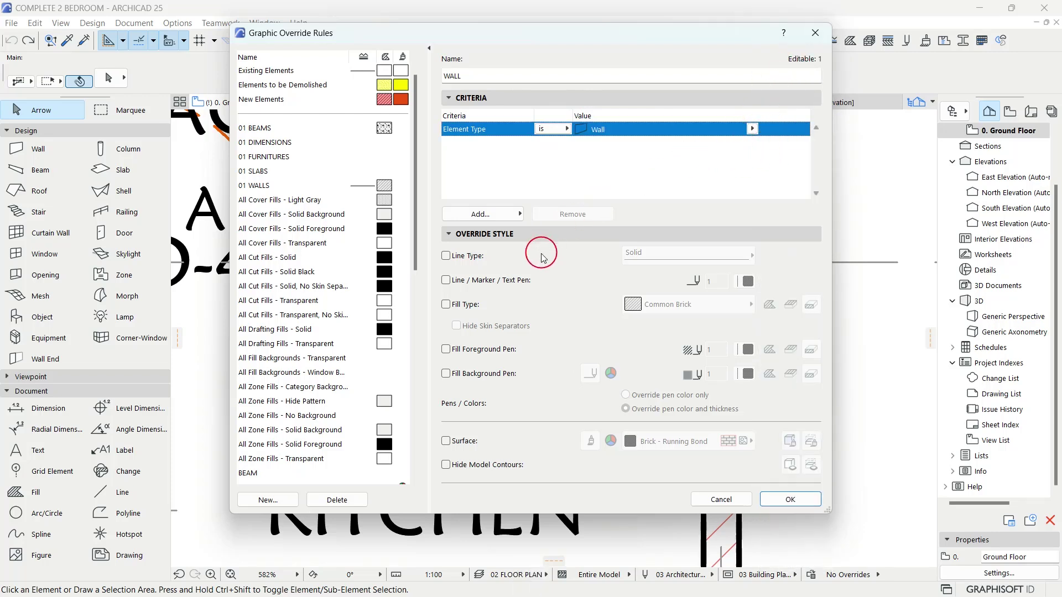
- Override the WALL rule's line type with Solid and its line, marker and text pen with the 0.60 mm wall outline pen 182
left_click(474, 260)
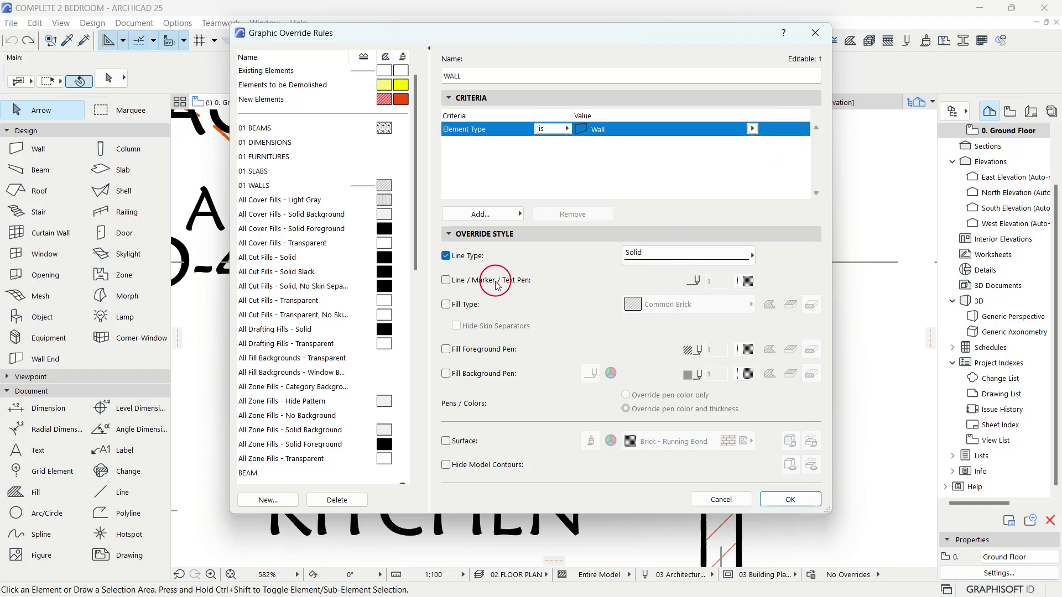
left_click(497, 283)
left_click(747, 282)
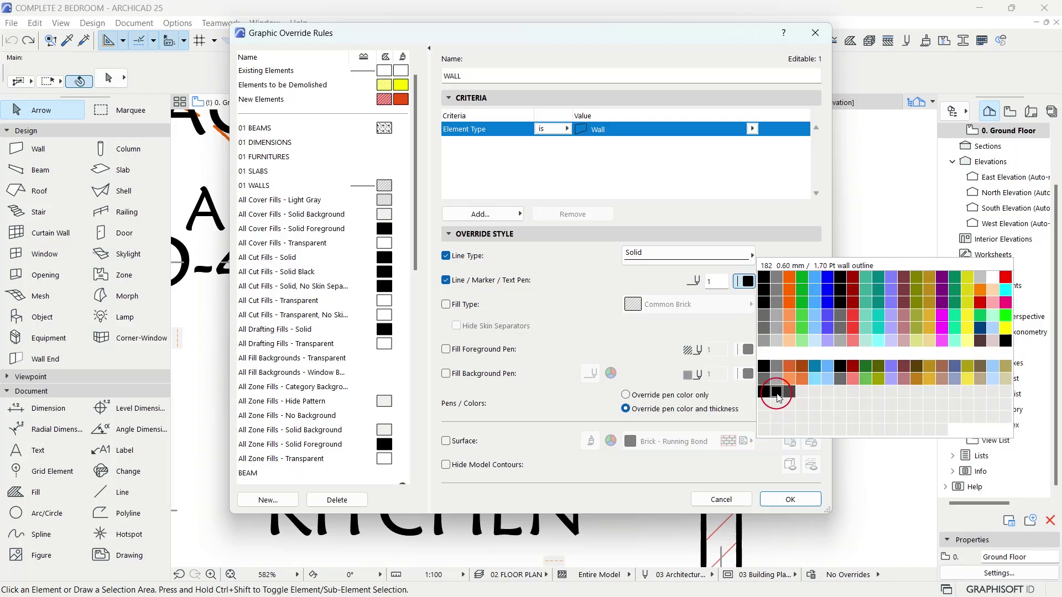
left_click(777, 392)
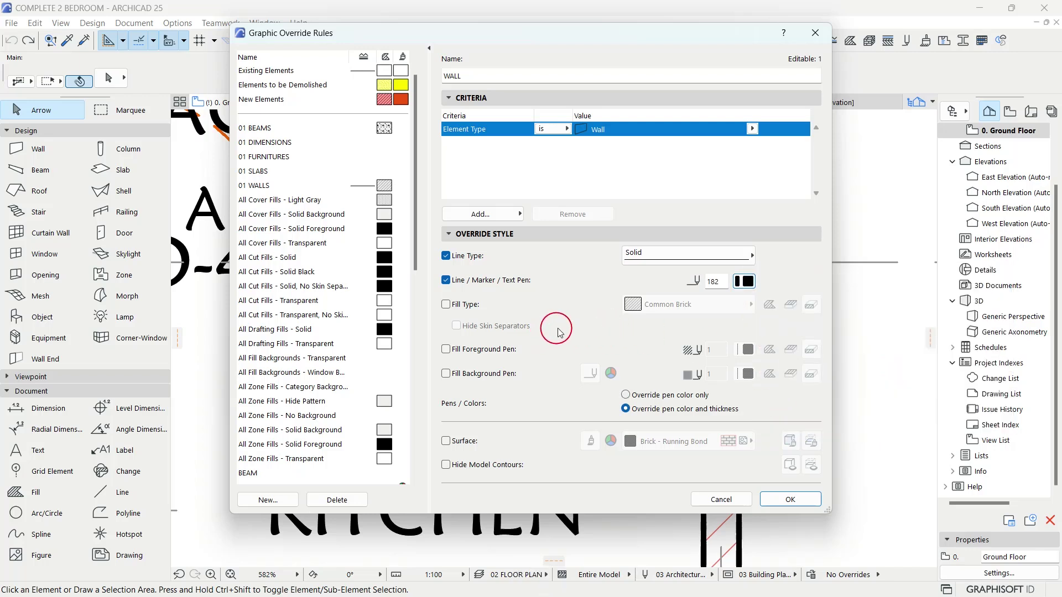
left_click(738, 286)
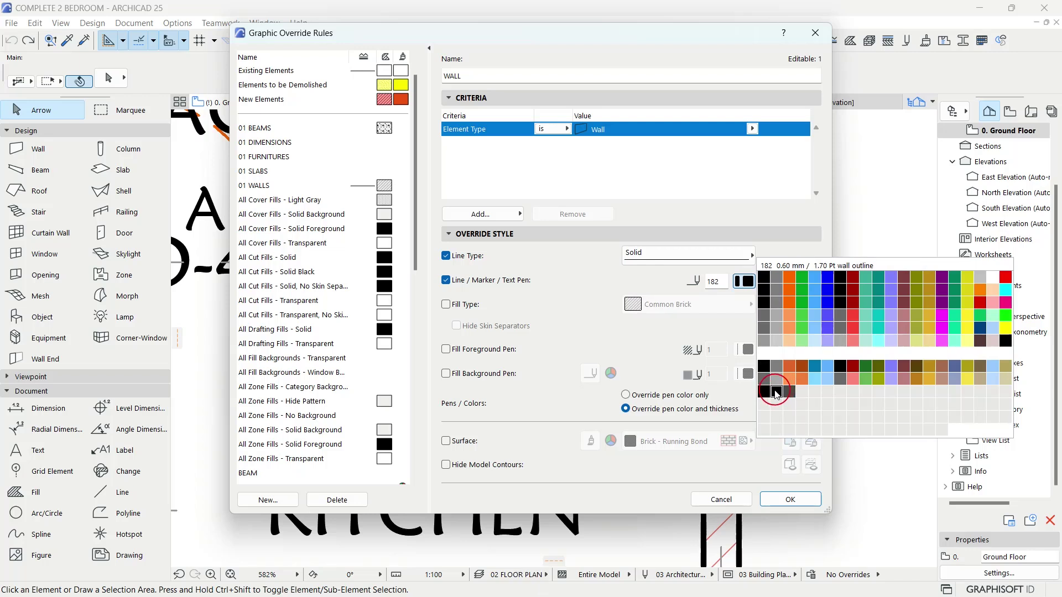
left_click(729, 333)
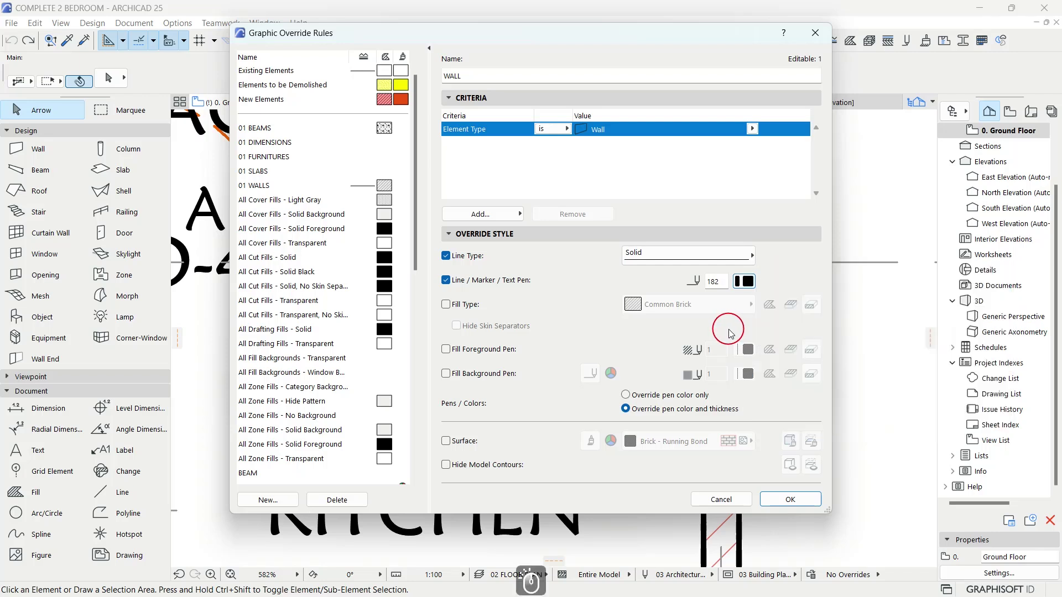
- Override the WALL rule's fill type with Common Brick and its fill foreground pen with grey pen 101, and accept the rule
left_click(471, 315)
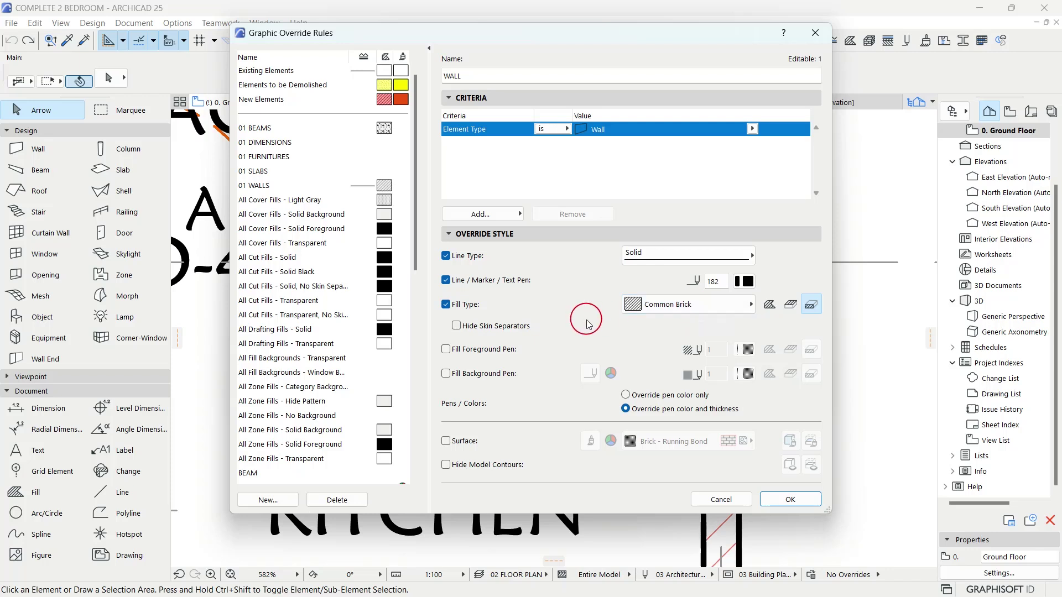
left_click(474, 357)
left_click(747, 350)
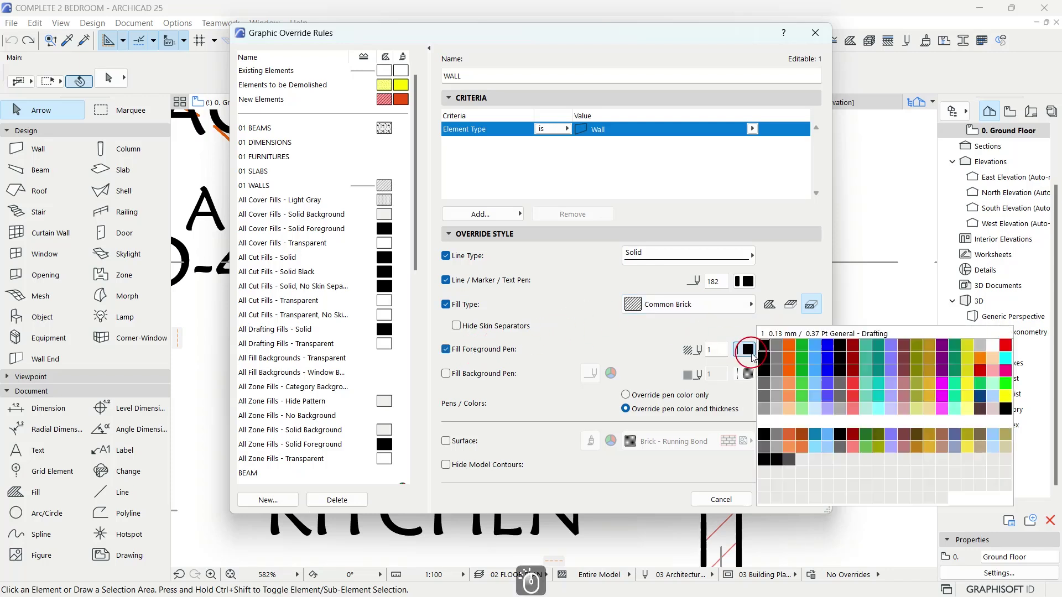
left_click(764, 410)
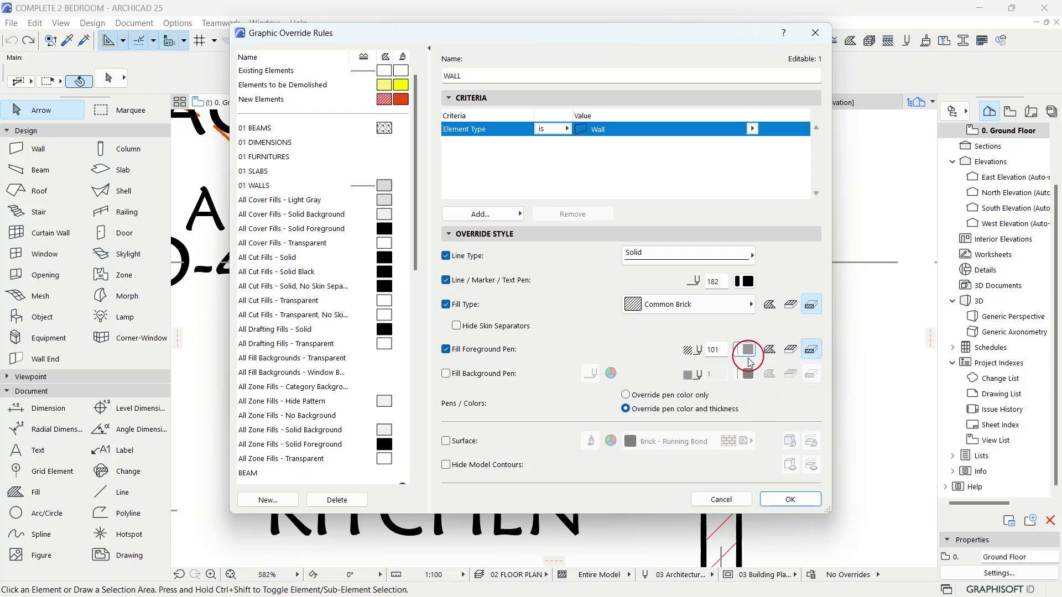
left_click(800, 500)
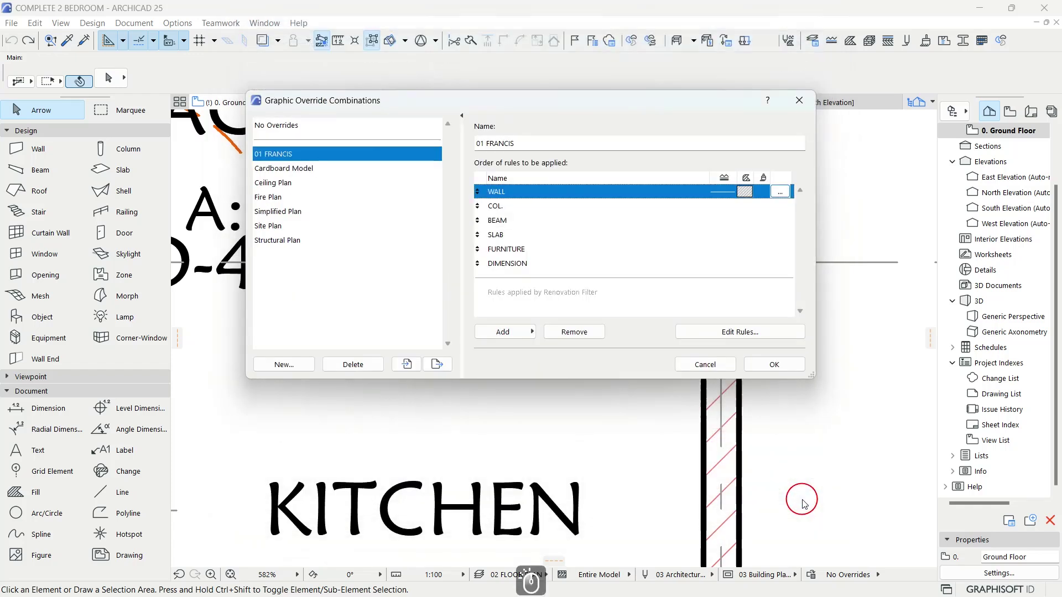
- Open the COL. rule for editing and set its element type criterion to Column
left_click(515, 208)
left_click(776, 206)
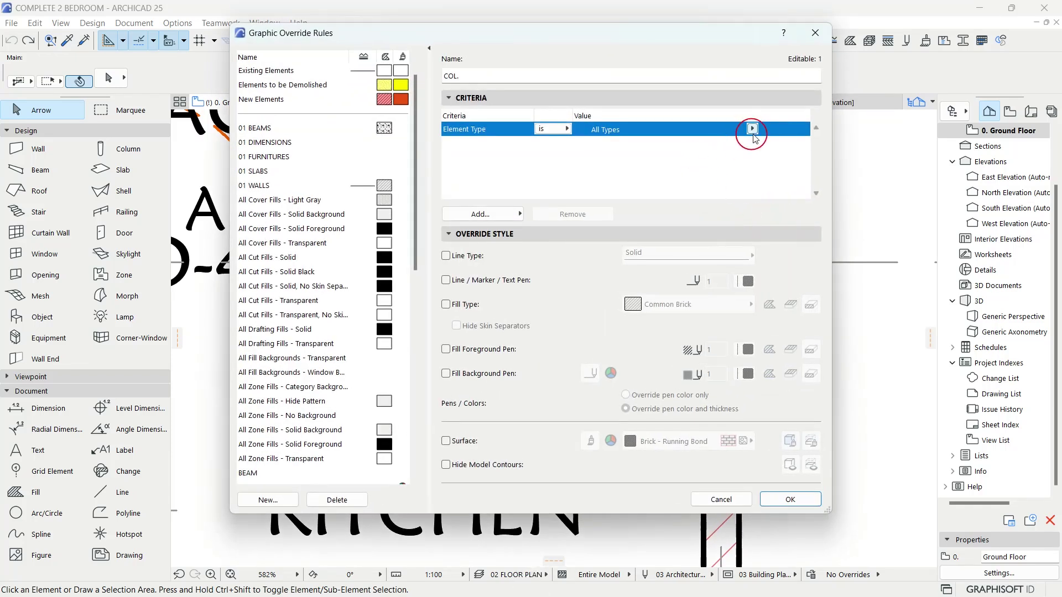
left_click(752, 129)
left_click(797, 88)
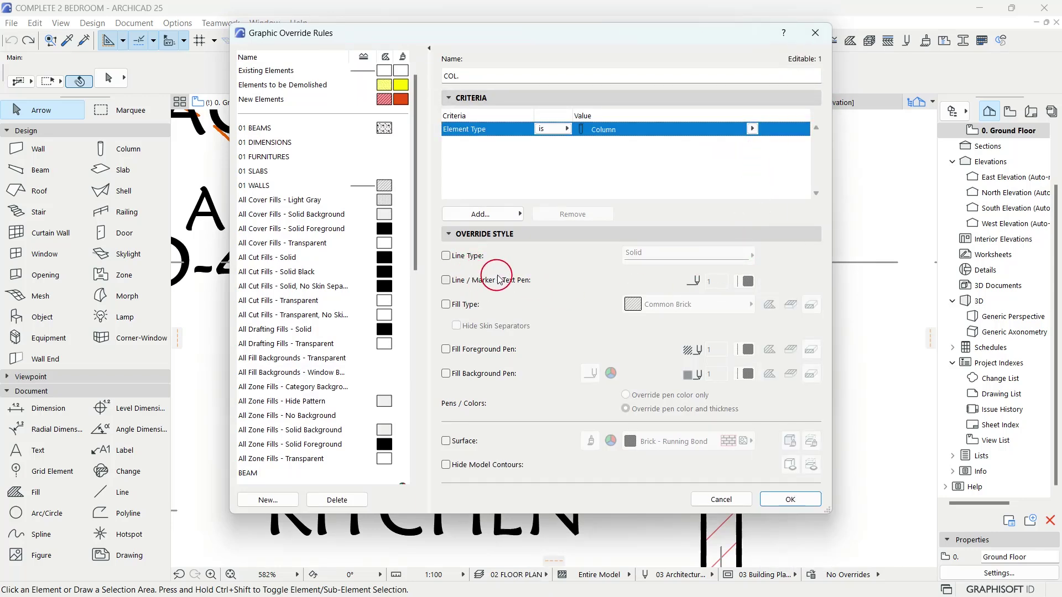
- Override the COL. rule's line, marker and text pen with the 0.35 mm pen 7
left_click(479, 281)
left_click(747, 282)
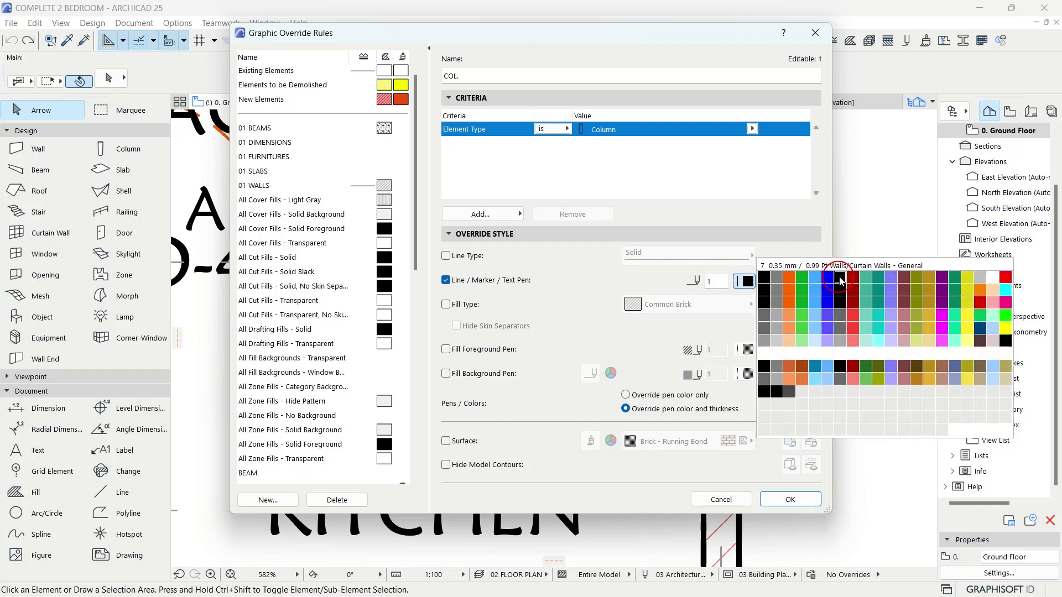
left_click(839, 279)
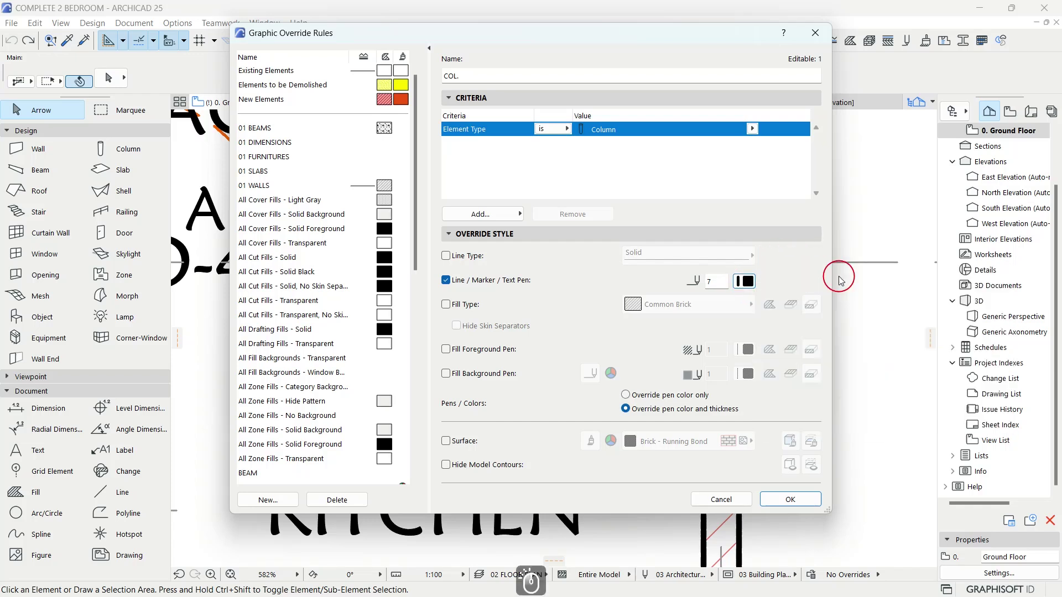
- Override the COL. rule's fill foreground pen with grey pen 101
left_click(471, 354)
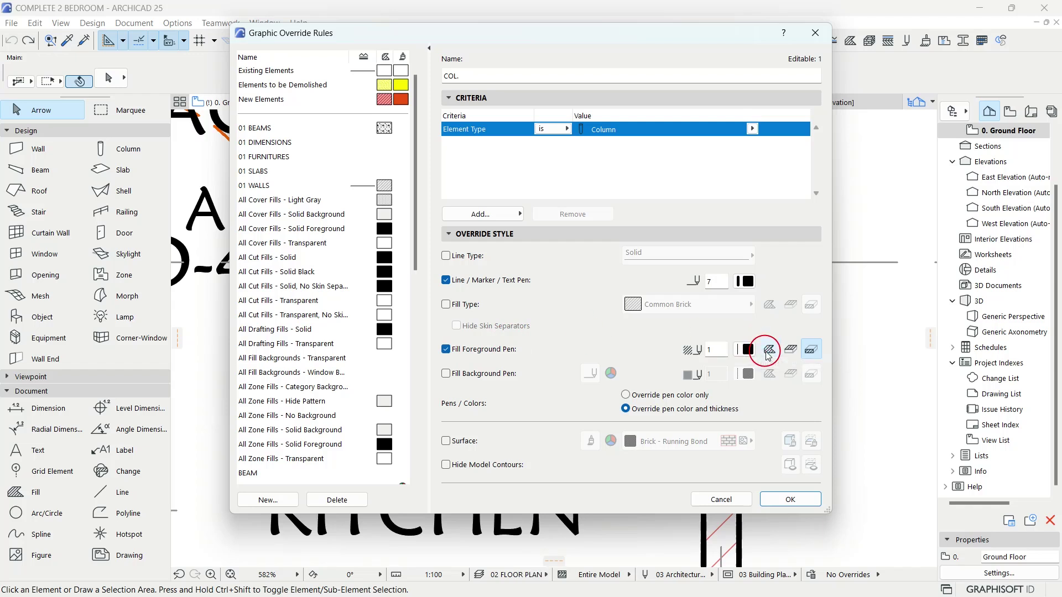
left_click(809, 351)
left_click(745, 355)
left_click(744, 356)
left_click(745, 355)
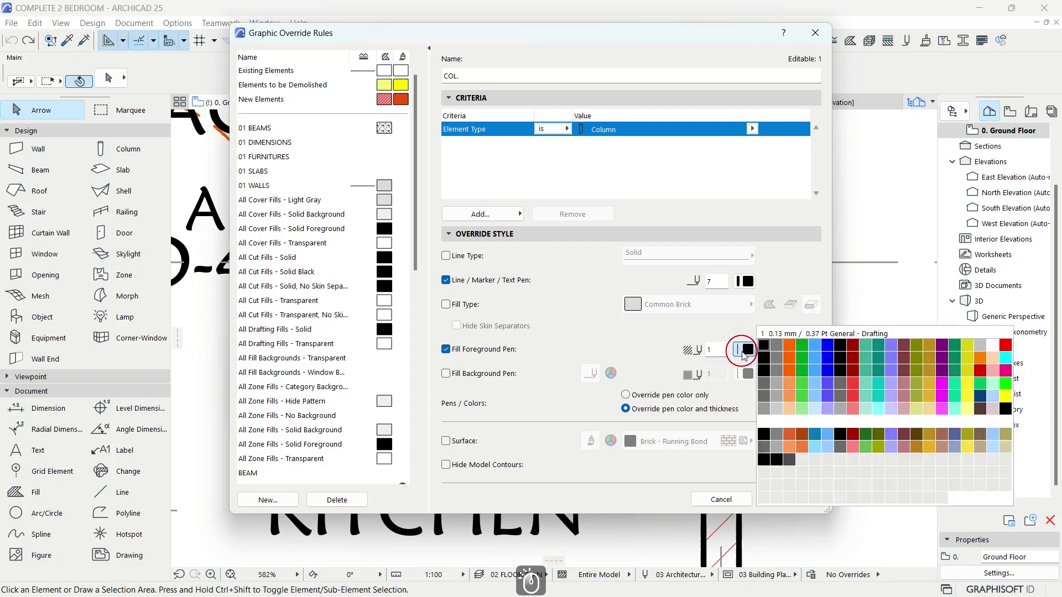
left_click(764, 409)
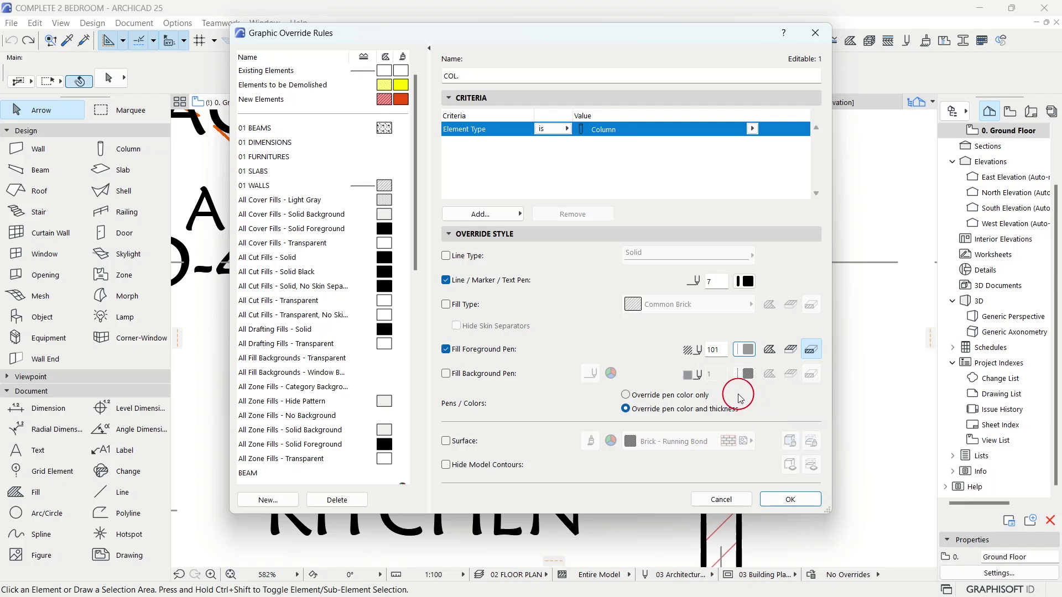
- Override the COL. rule's fill type with Structural Concrete, applied to drafting fills instead of cut fills, and accept the rule
left_click(479, 313)
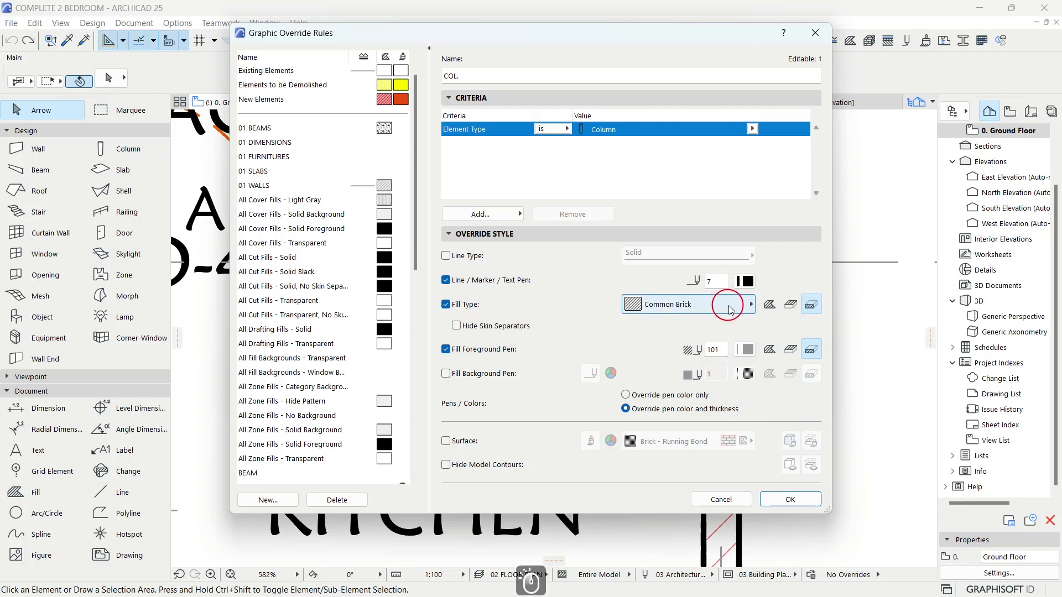
left_click(734, 311)
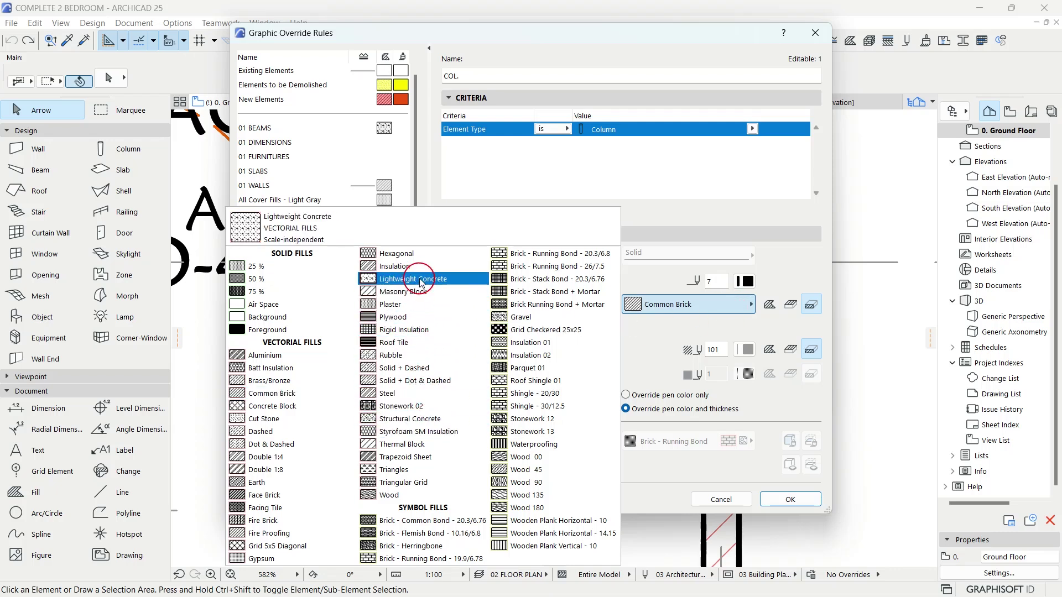
left_click(719, 324)
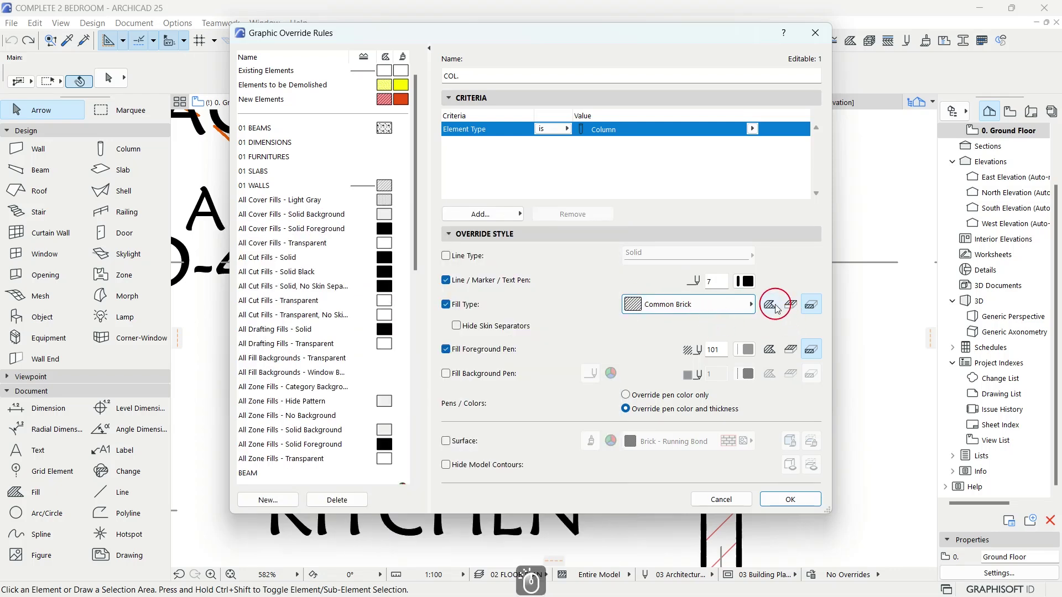
left_click(775, 309)
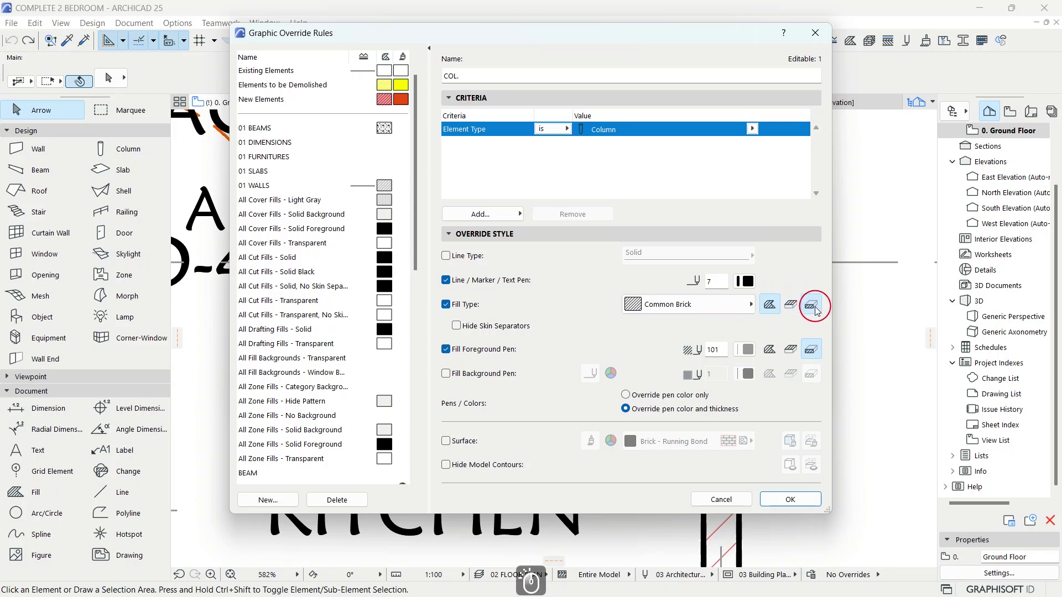
left_click(713, 305)
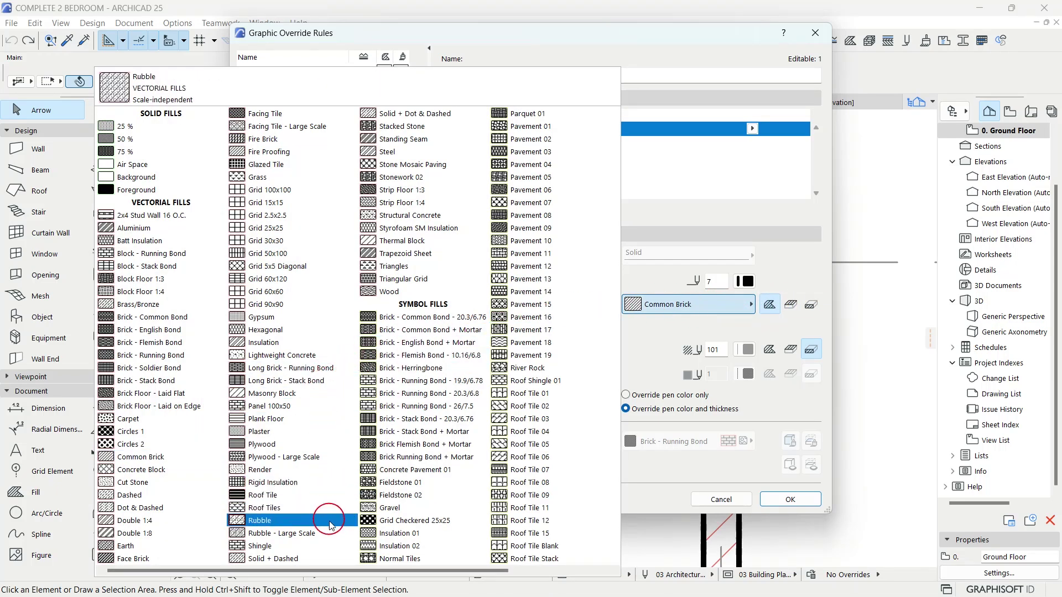
left_click(415, 220)
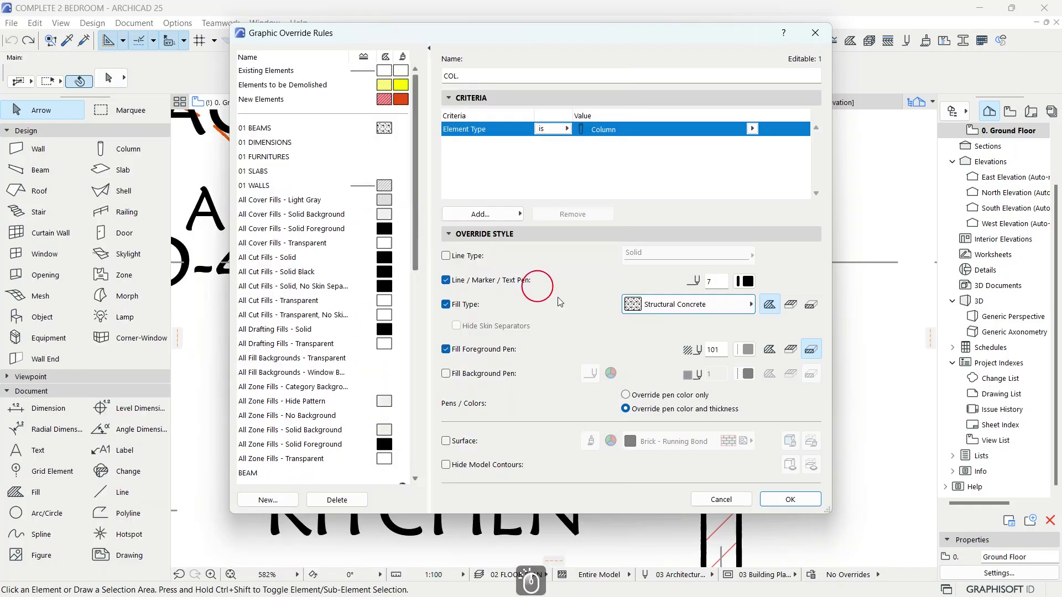
left_click(803, 497)
- Set the BEAM rule's element type criterion to Beam and override its line, marker and text pen with pen 1
left_click(510, 220)
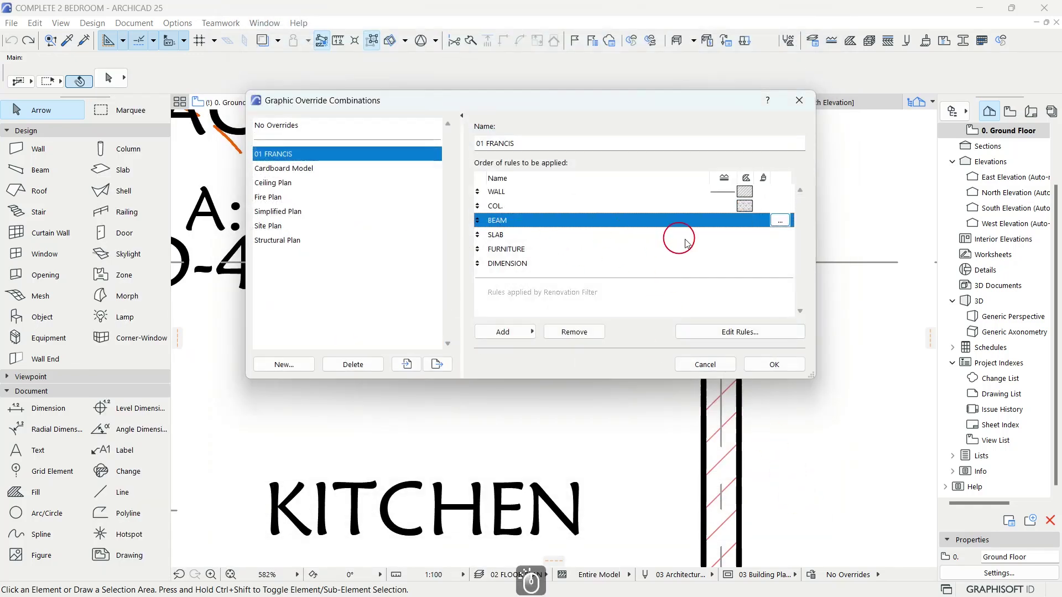
left_click(780, 220)
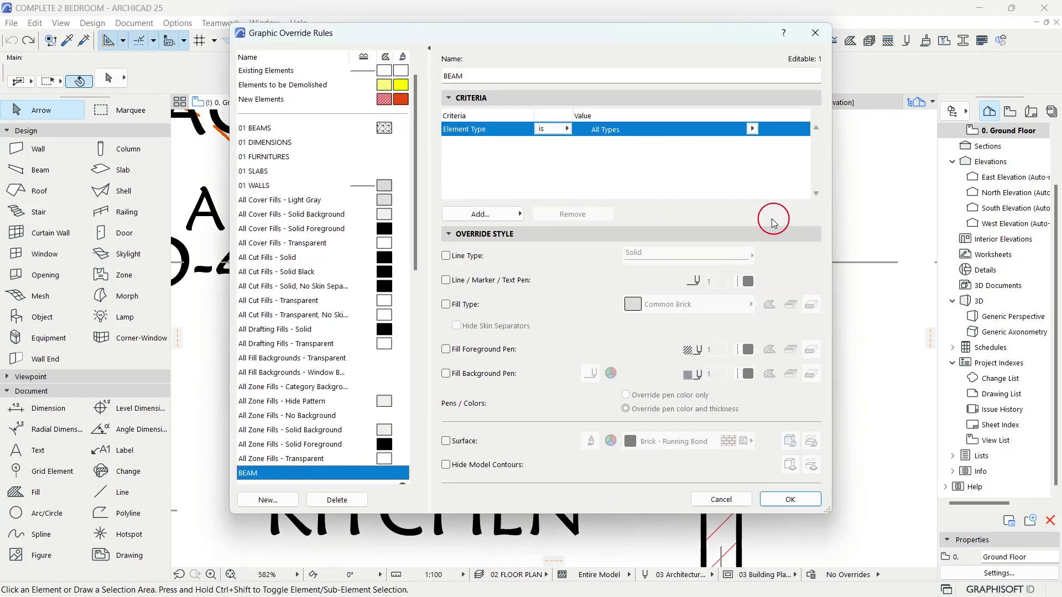
left_click(753, 130)
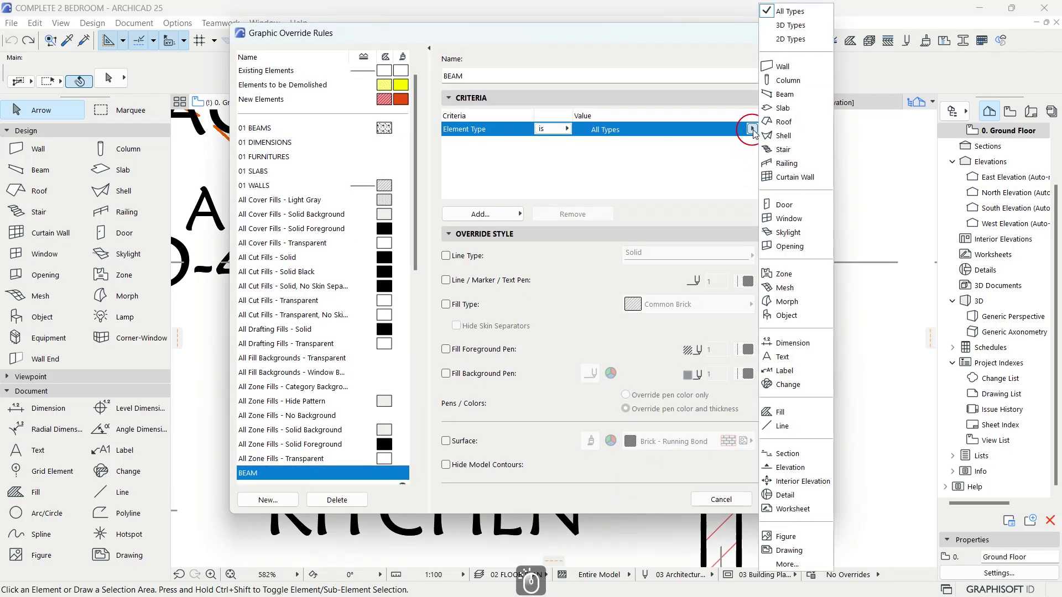
left_click(789, 94)
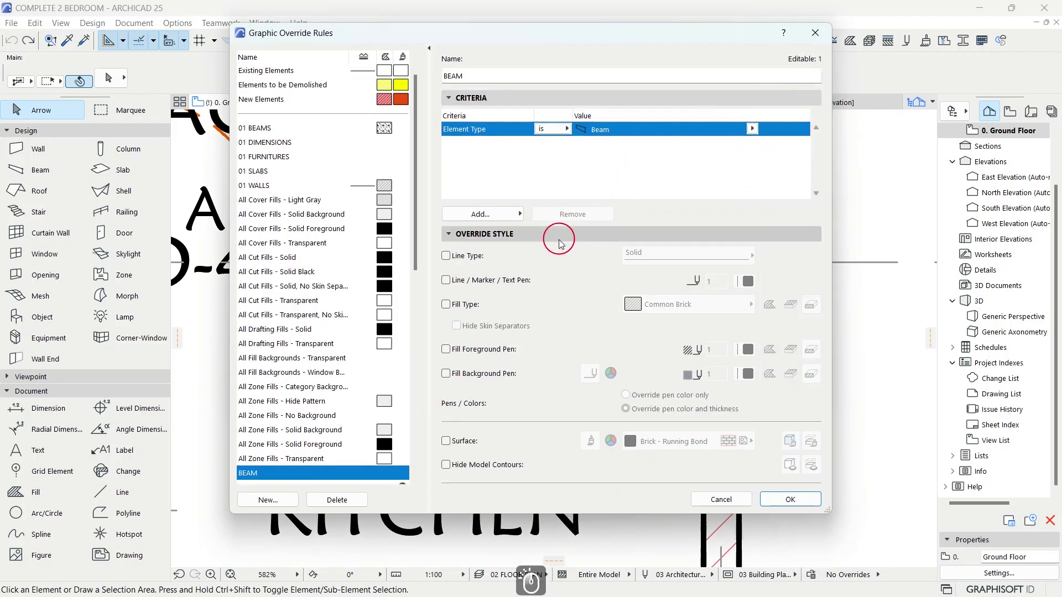
left_click(482, 286)
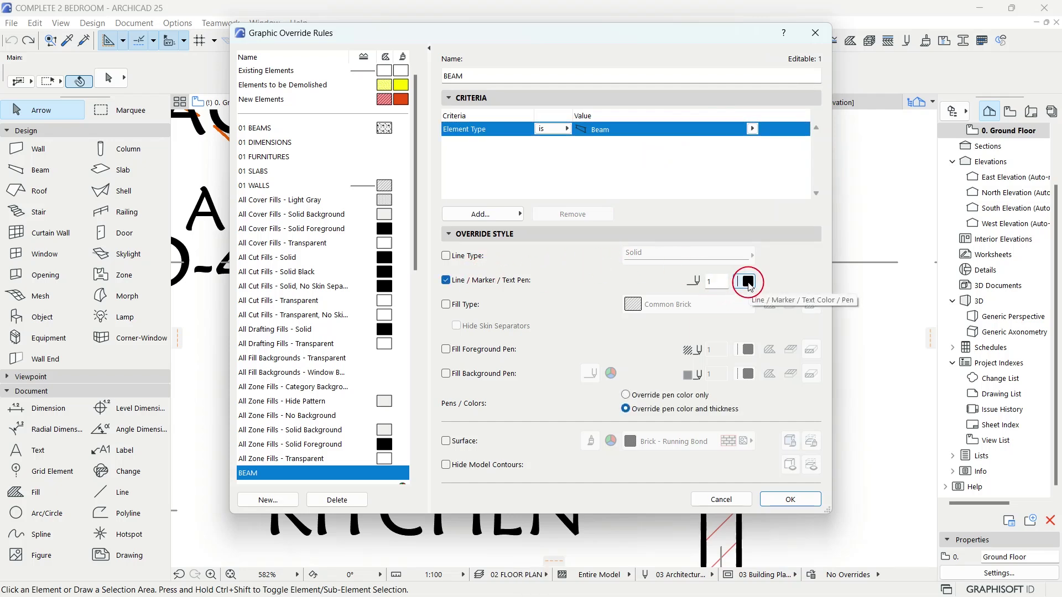
- Override the BEAM rule's fill type with Structural Concrete, applied to drafting fills instead of cut fills
left_click(461, 305)
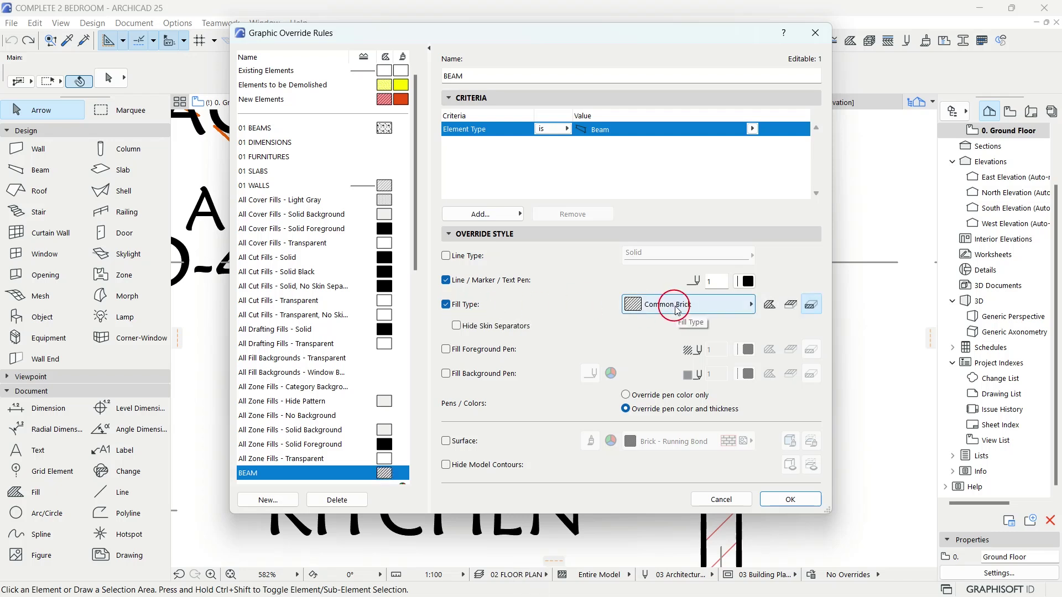
left_click(816, 309)
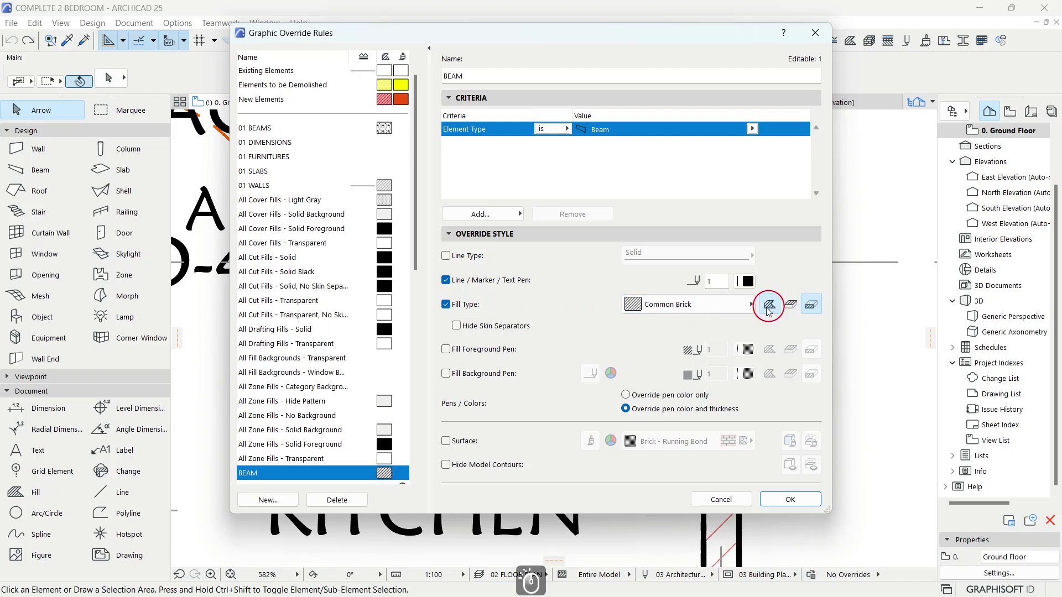
left_click(774, 309)
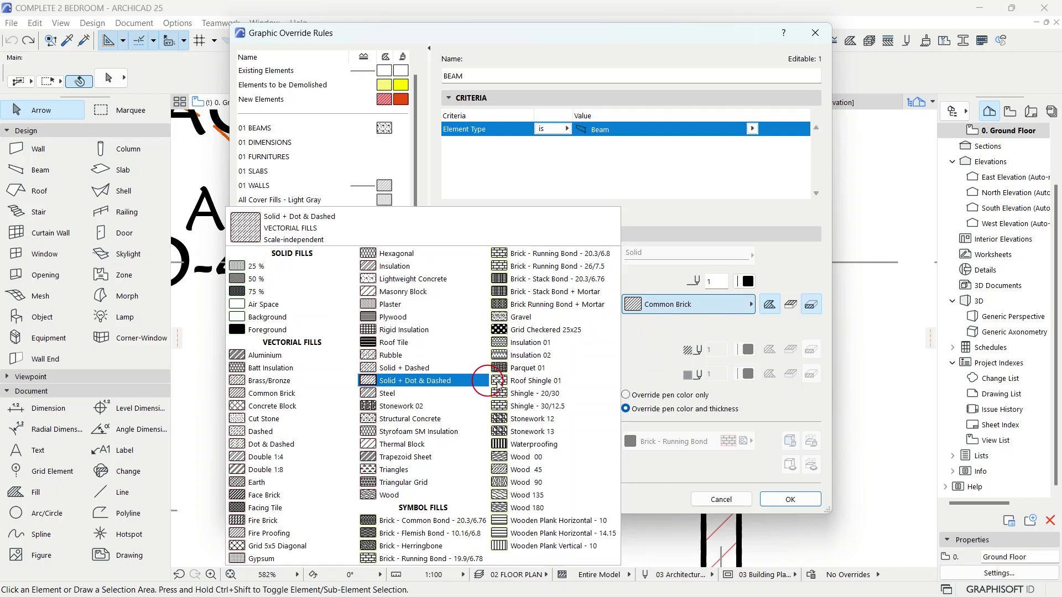
left_click(794, 326)
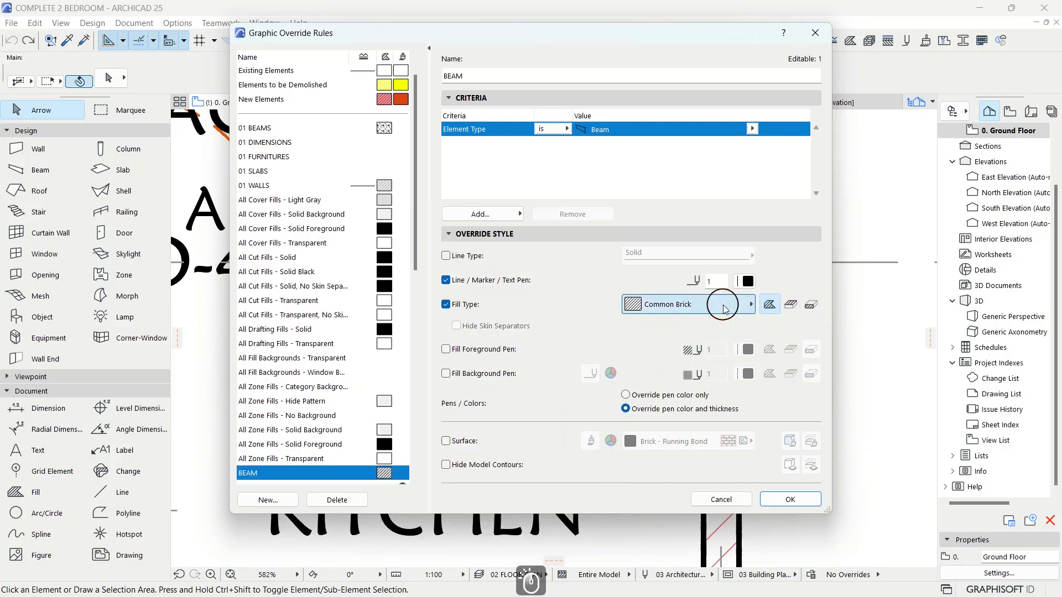
left_click(725, 308)
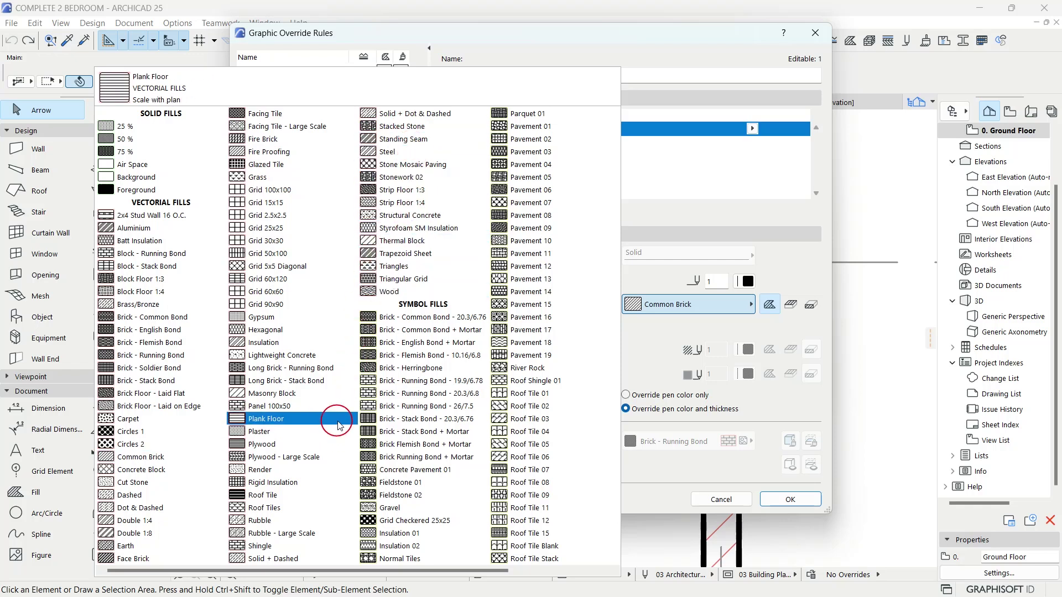
left_click(412, 215)
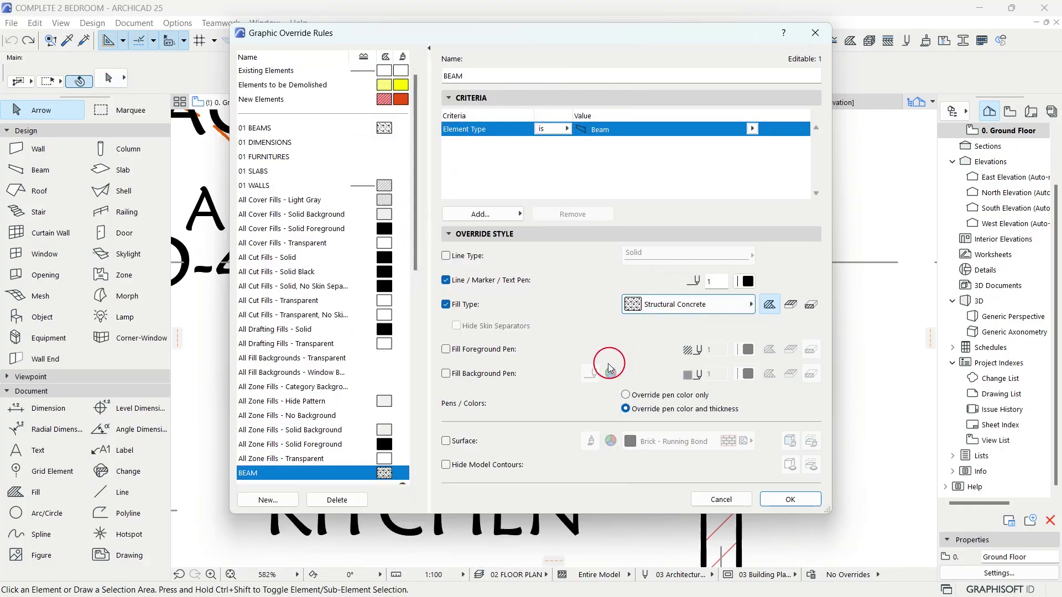
- Override the BEAM rule's fill foreground pen with grey pen 101 and accept the rule
left_click(500, 353)
left_click(739, 353)
left_click(762, 409)
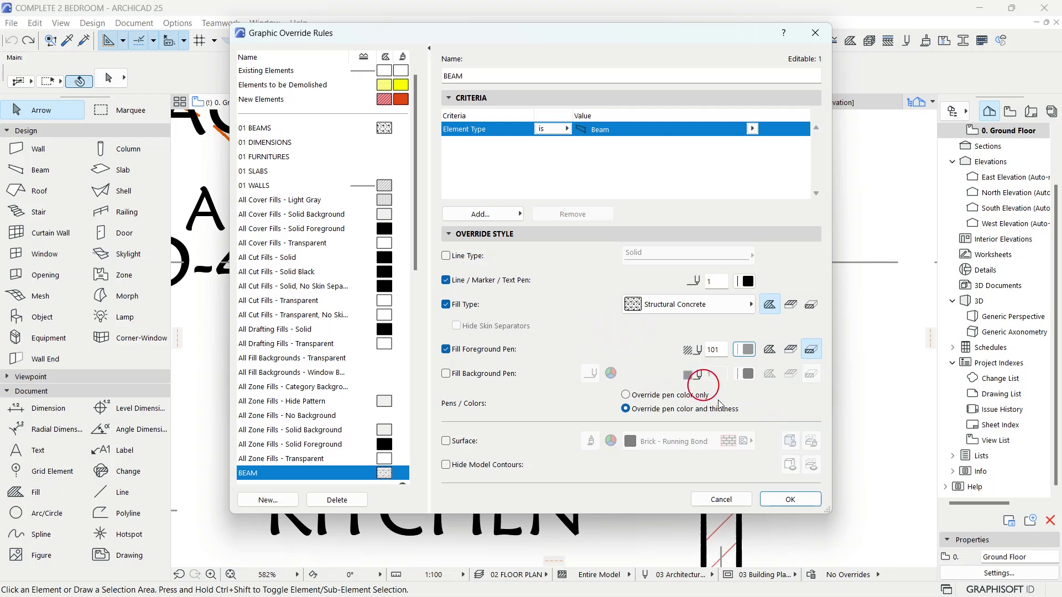
left_click(791, 500)
- Set the SLAB rule's element type criterion to Slab and override its line, marker and text pen with pen 1
left_click(513, 238)
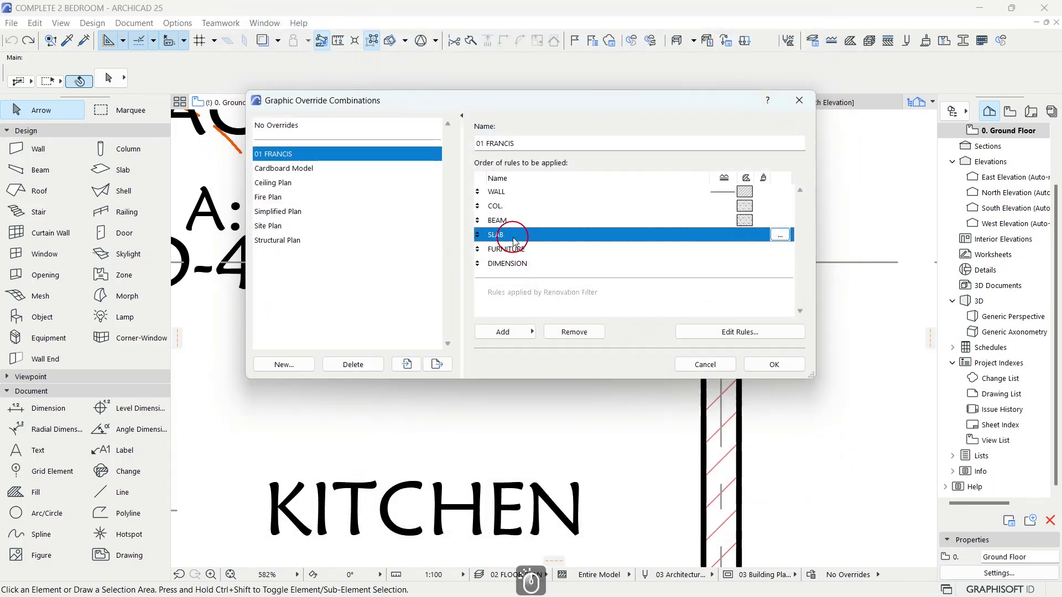
left_click(780, 235)
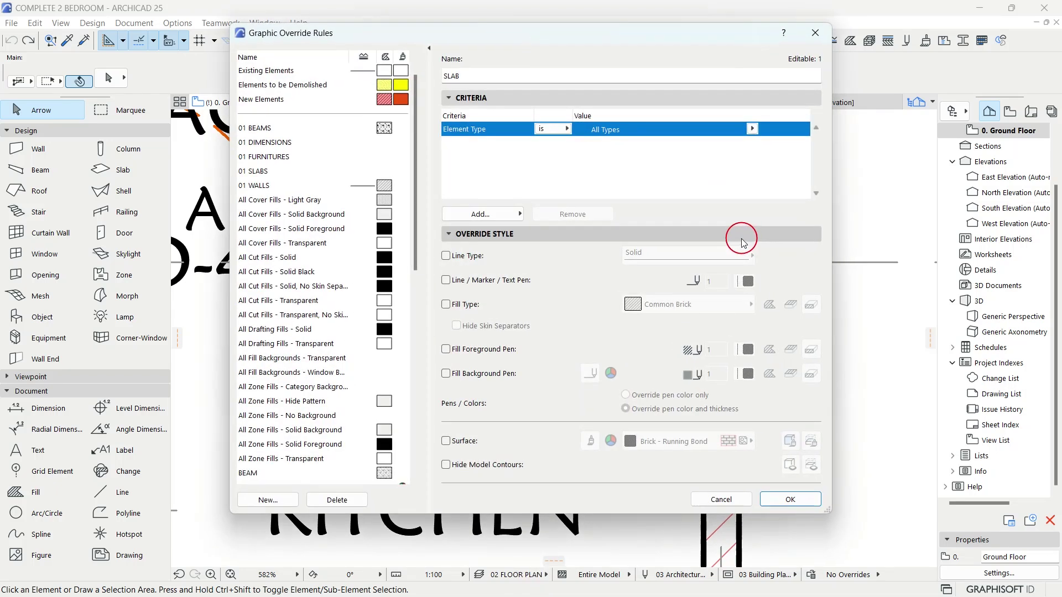
left_click(744, 136)
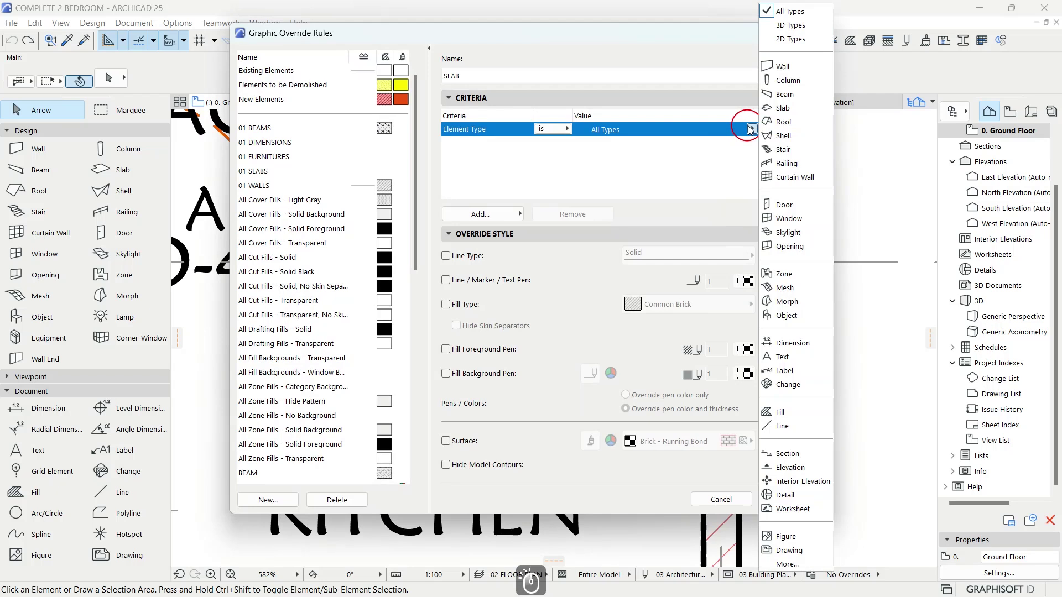
left_click(797, 110)
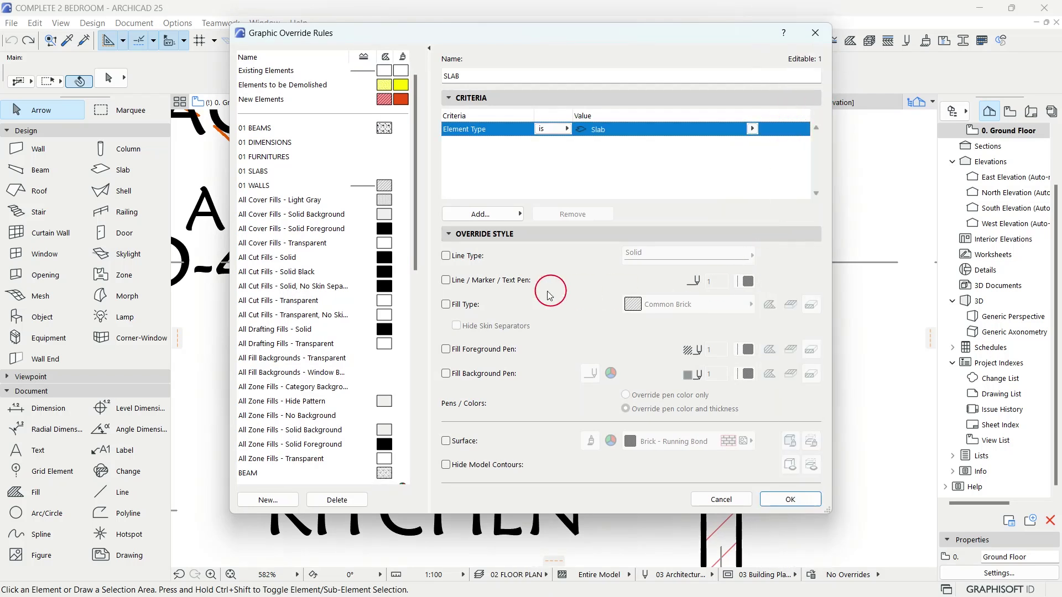
left_click(486, 288)
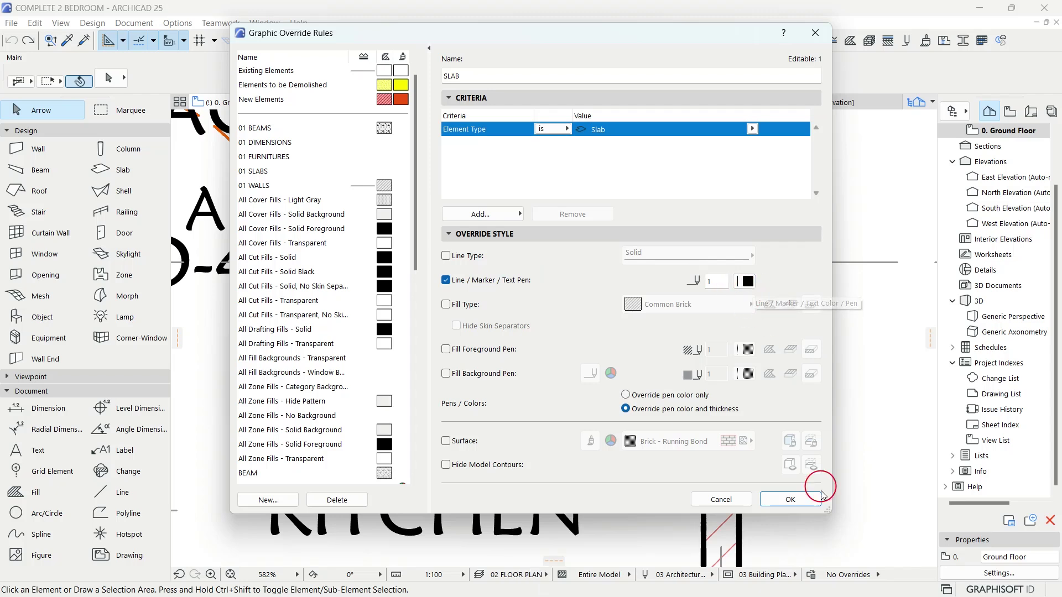
left_click(791, 499)
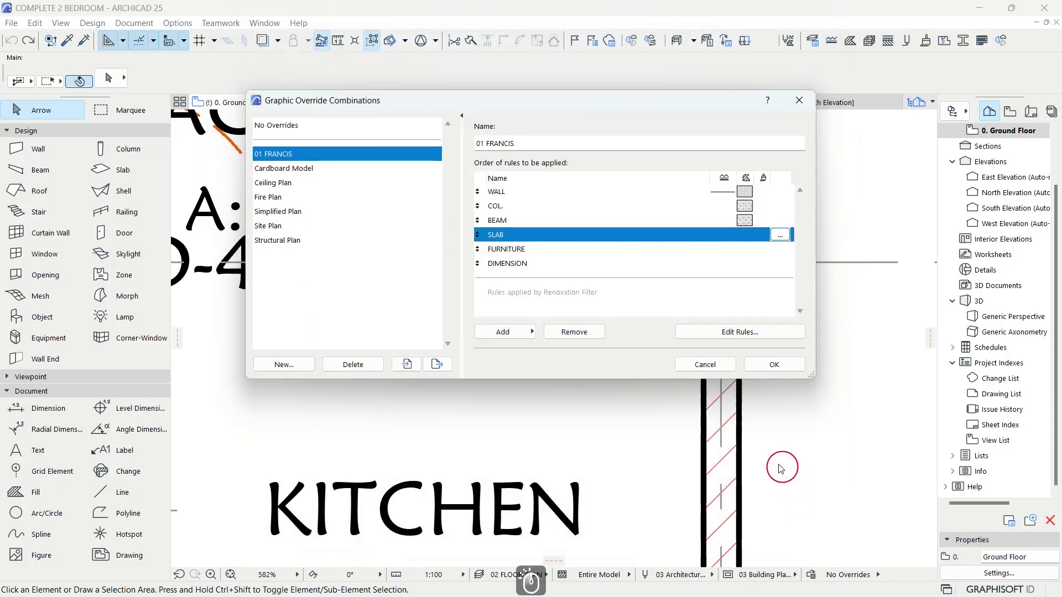
- Open the FURNITURE rule for editing and set its element type criterion to Object
left_click(520, 253)
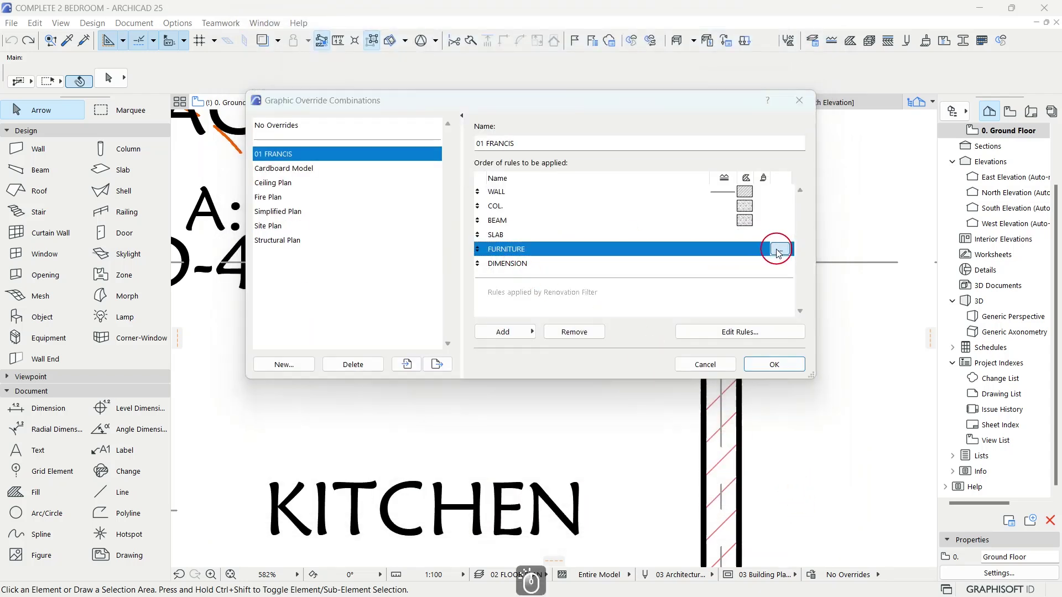
left_click(780, 252)
left_click(752, 129)
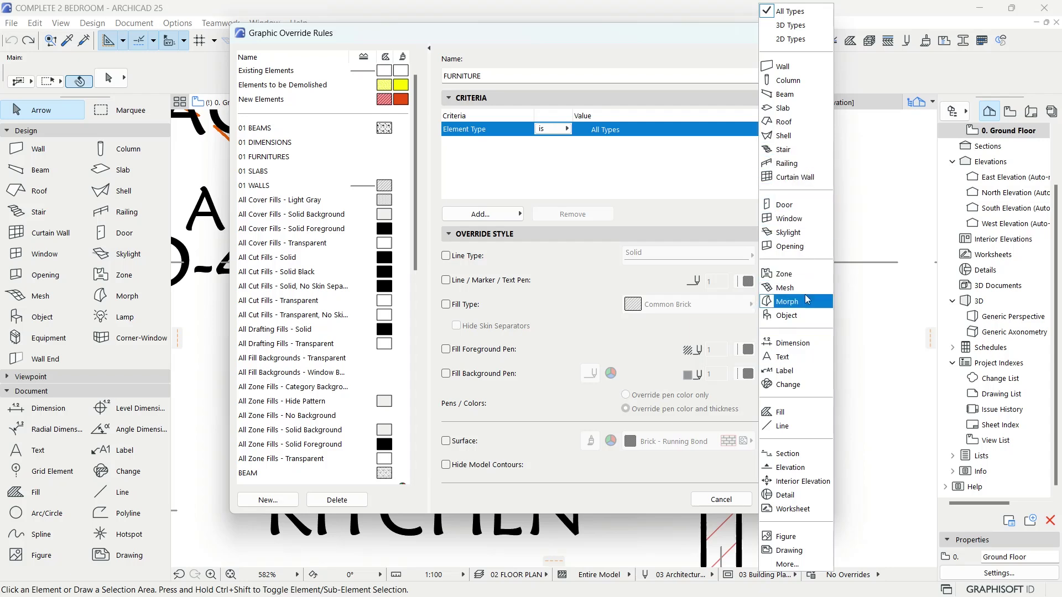
left_click(807, 318)
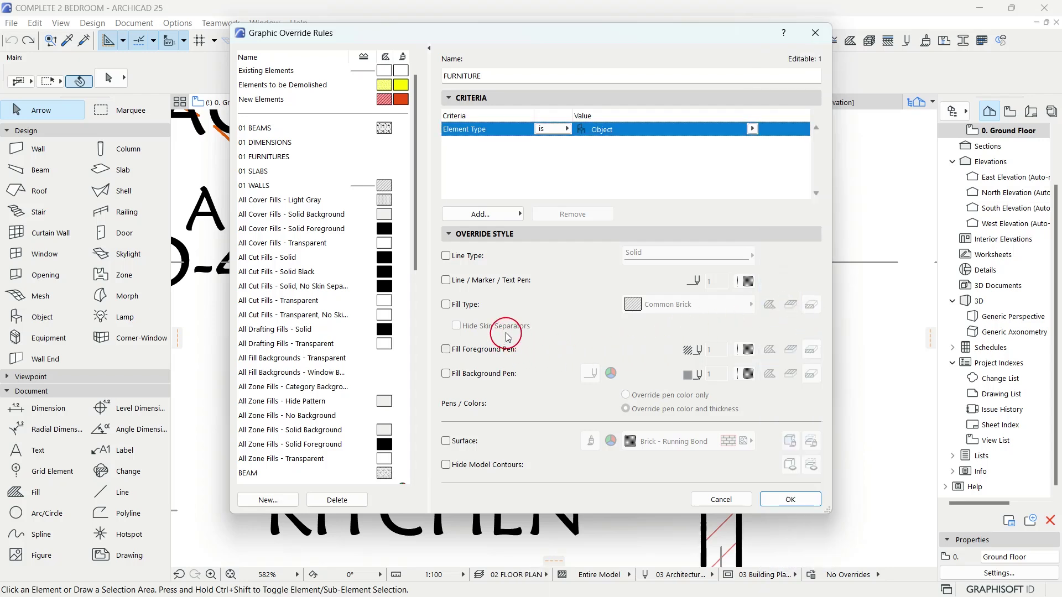
- Override the FURNITURE rule's line, marker and text pen with grey pen 101 and accept the rule
left_click(477, 281)
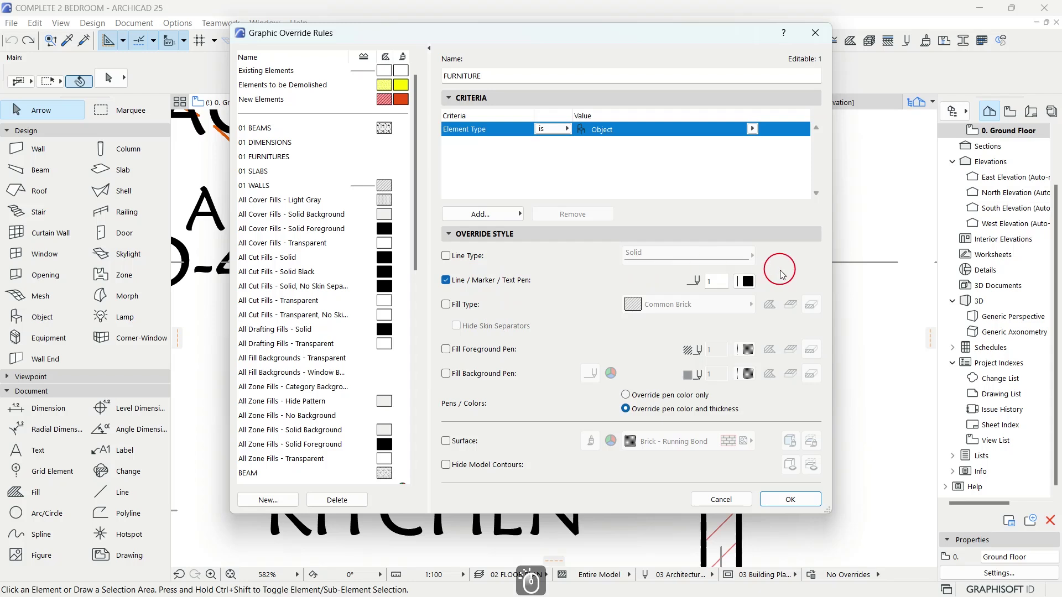
left_click(748, 281)
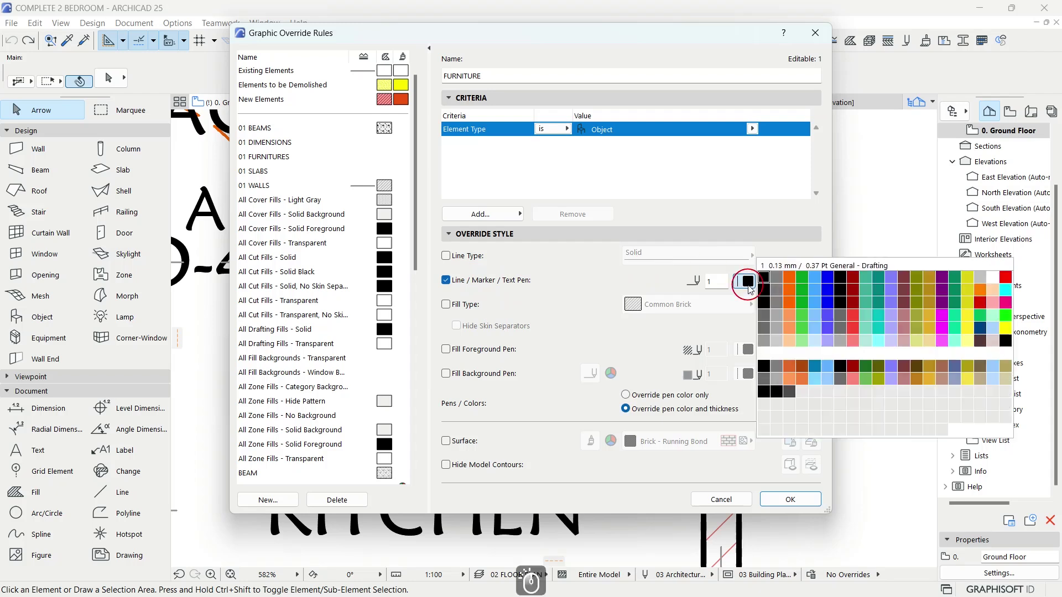
left_click(764, 340)
left_click(797, 499)
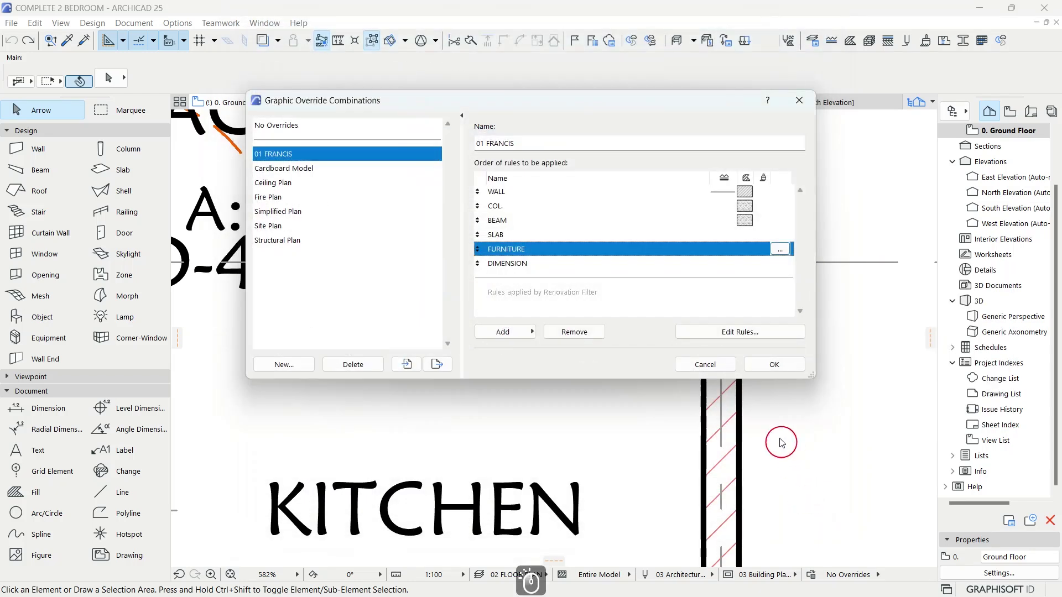
- Open the DIMENSION rule for editing and set its element type criterion to Dimension
left_click(546, 265)
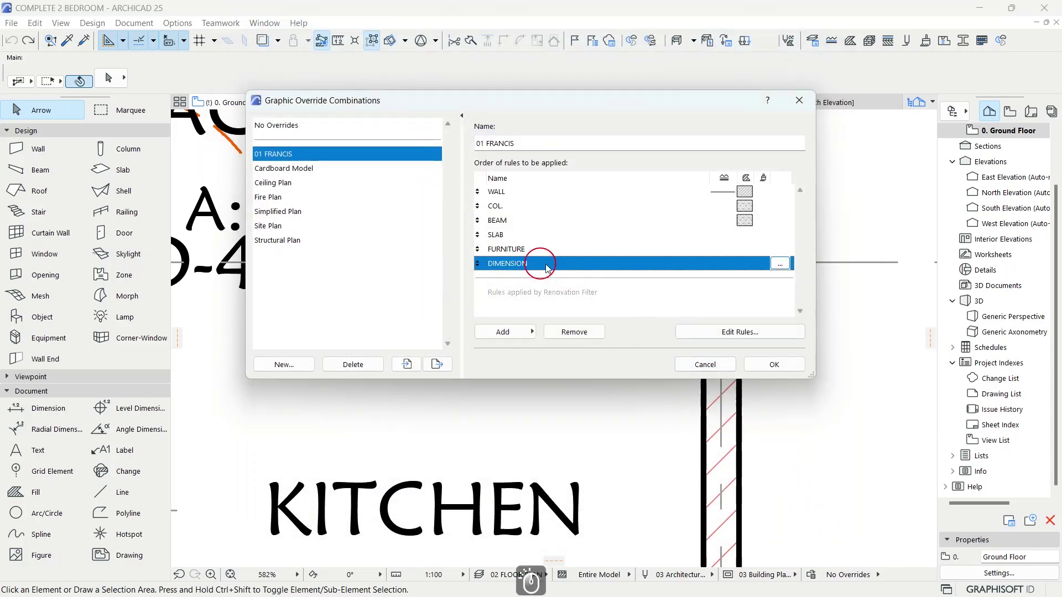
left_click(777, 264)
left_click(751, 128)
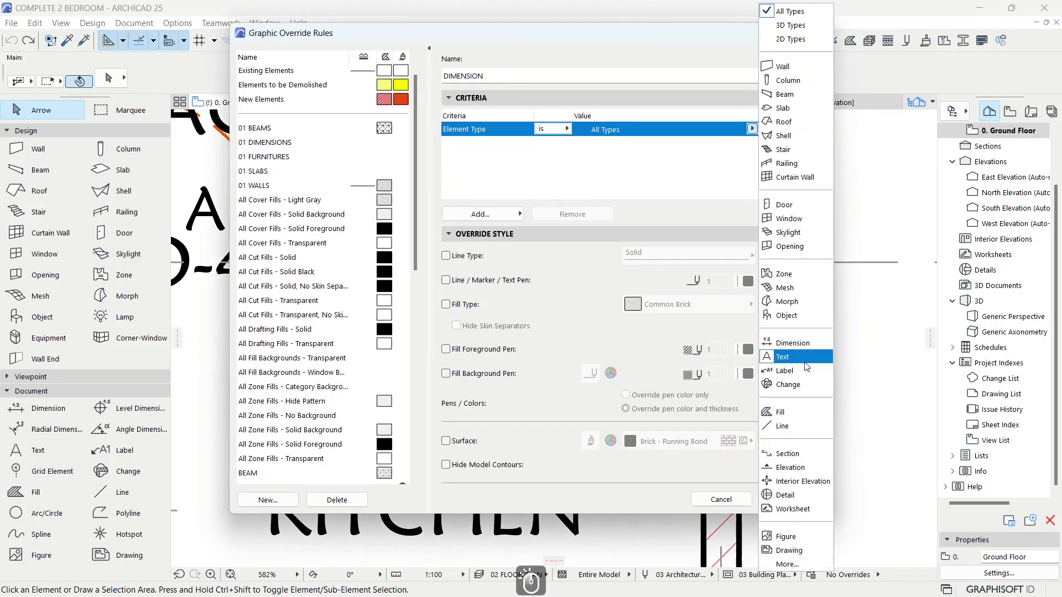
left_click(792, 343)
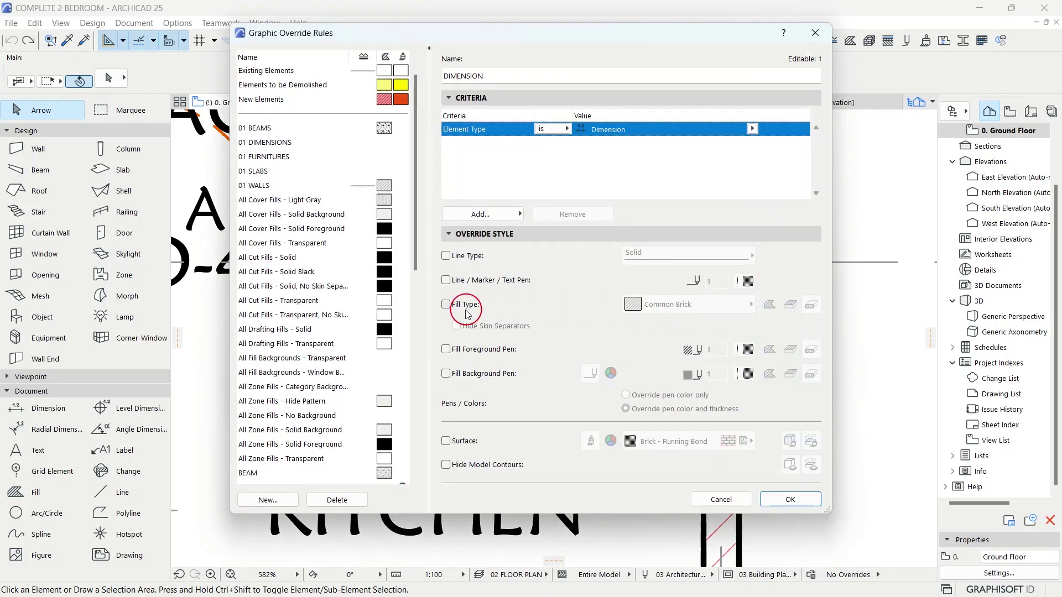
- Override the DIMENSION rule's line, marker and text pen with pen 183, accept the rule and apply the override combination
left_click(472, 283)
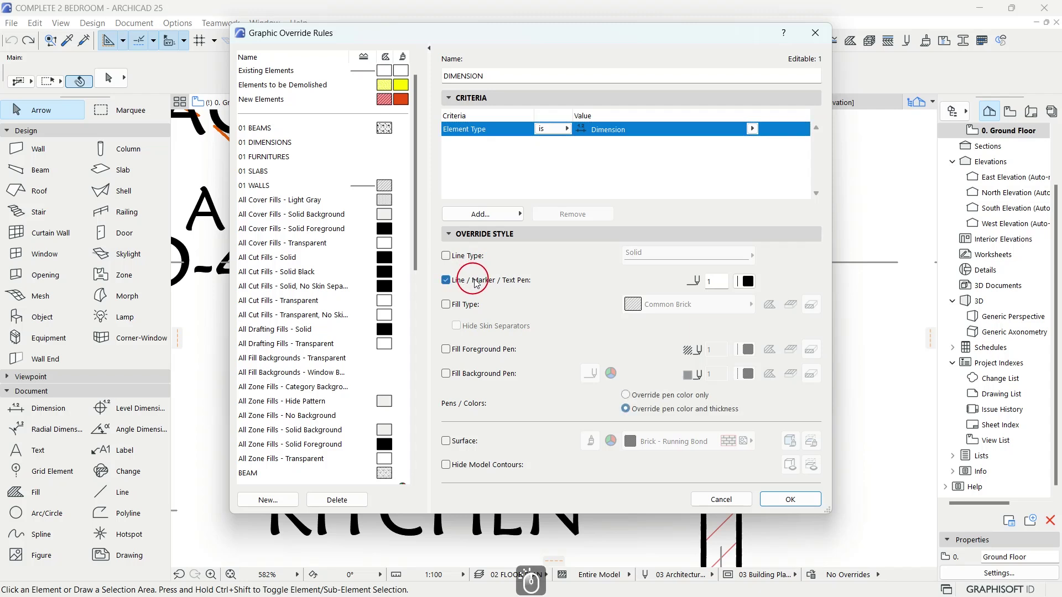
left_click(747, 281)
left_click(780, 393)
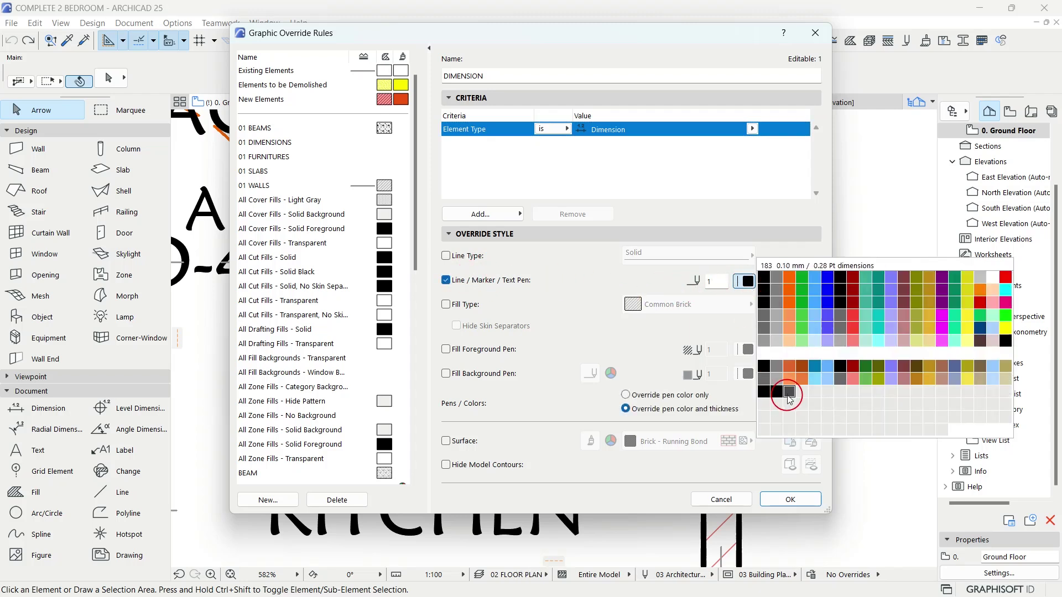
left_click(789, 394)
left_click(807, 500)
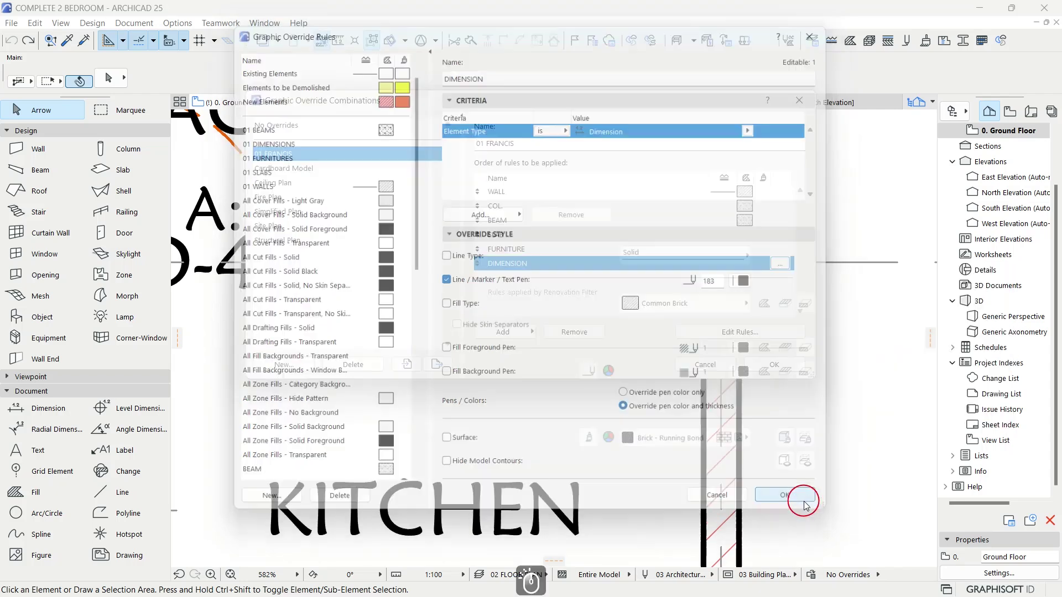
left_click(768, 363)
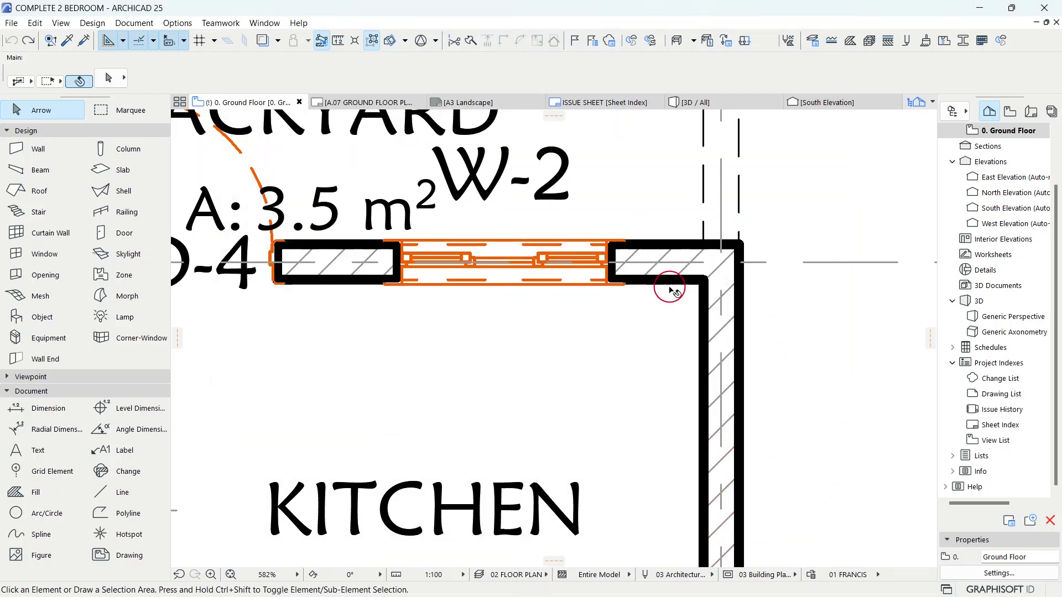
- Examine the walls, beams, column, doors, windows and dimensions on the ground floor plan with the custom combination applied
scroll(667, 302, "down", 3)
scroll(666, 301, "down", 2)
middle_click_drag(628, 323, 683, 303)
middle_click_drag(497, 261, 525, 285)
scroll(387, 247, "down", 3)
scroll(377, 232, "up", 5)
scroll(450, 208, "down", 3)
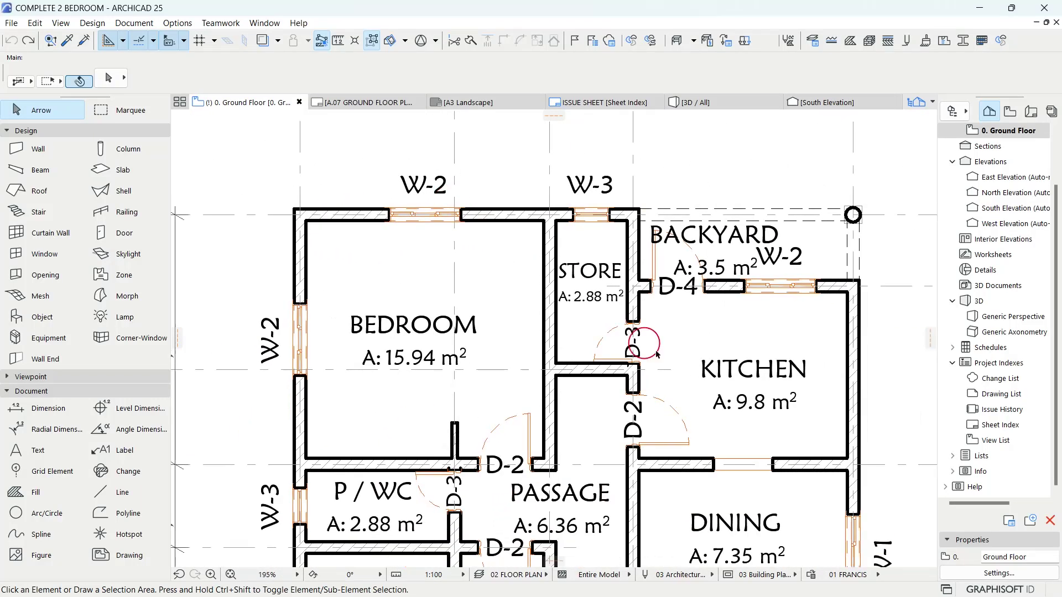
middle_click_drag(686, 406, 581, 332)
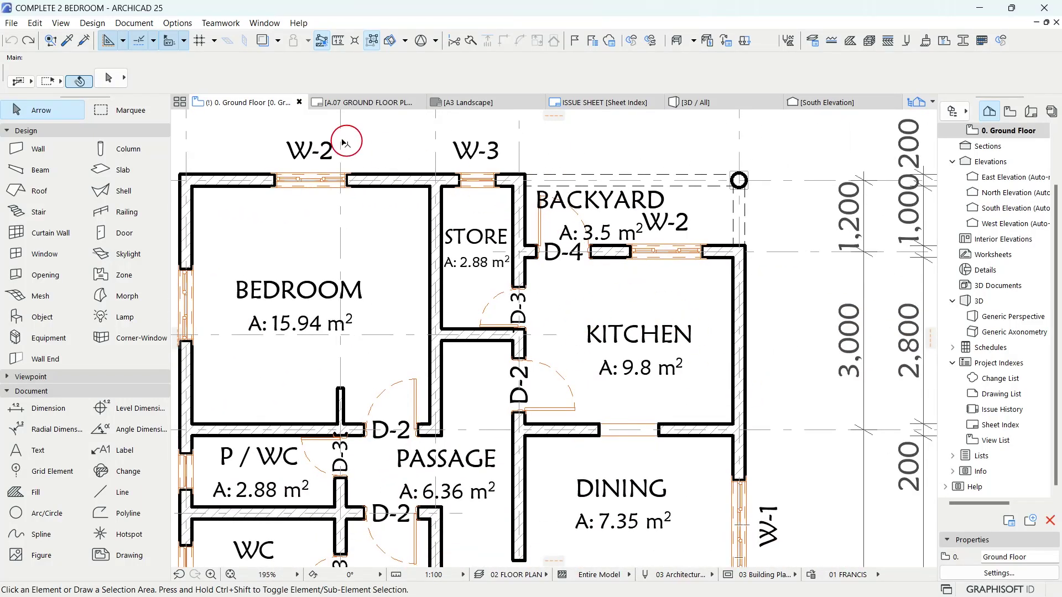
- Add a new rule named DOORWINDOW to the custom graphic override combination
left_click(135, 23)
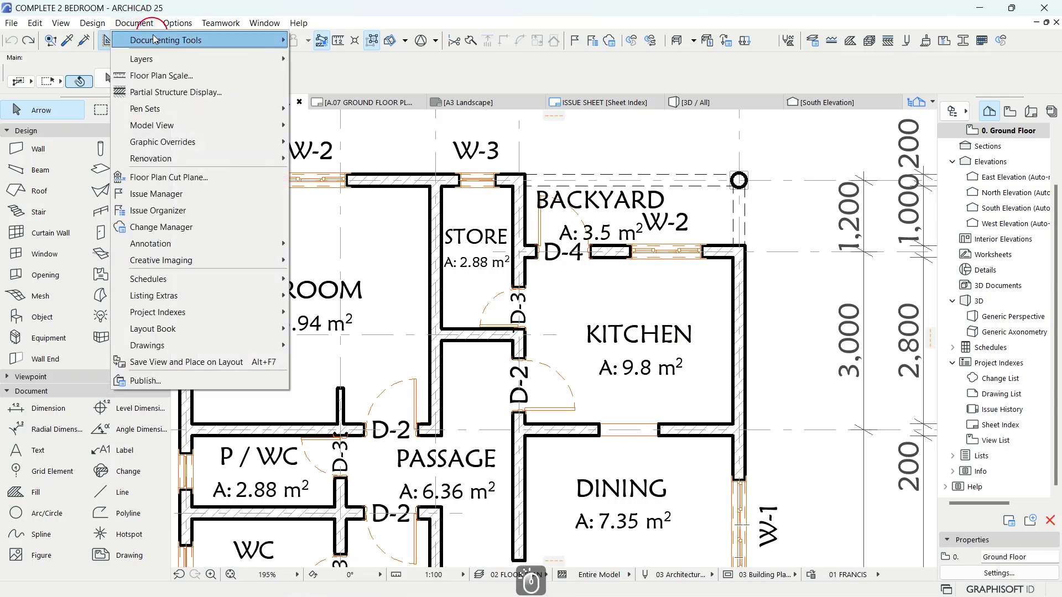
mouse_move(194, 143)
left_click(308, 142)
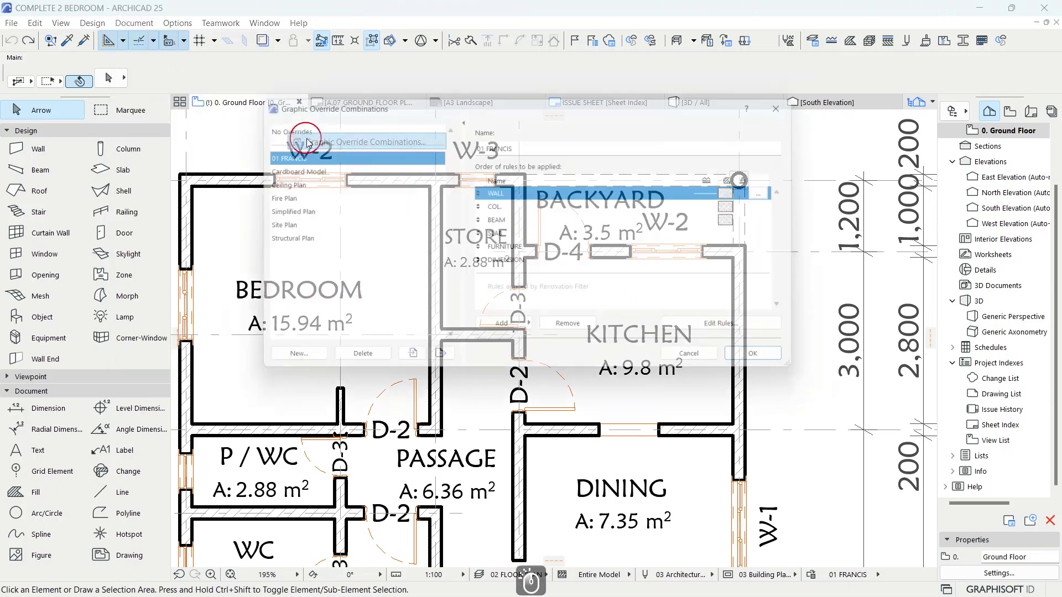
left_click(514, 332)
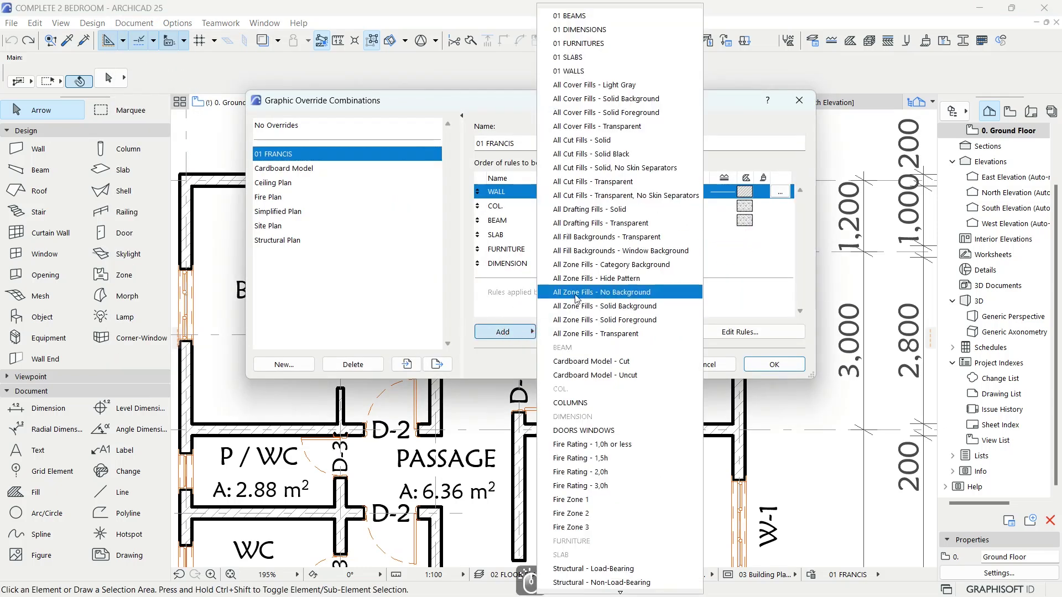
mouse_move(614, 592)
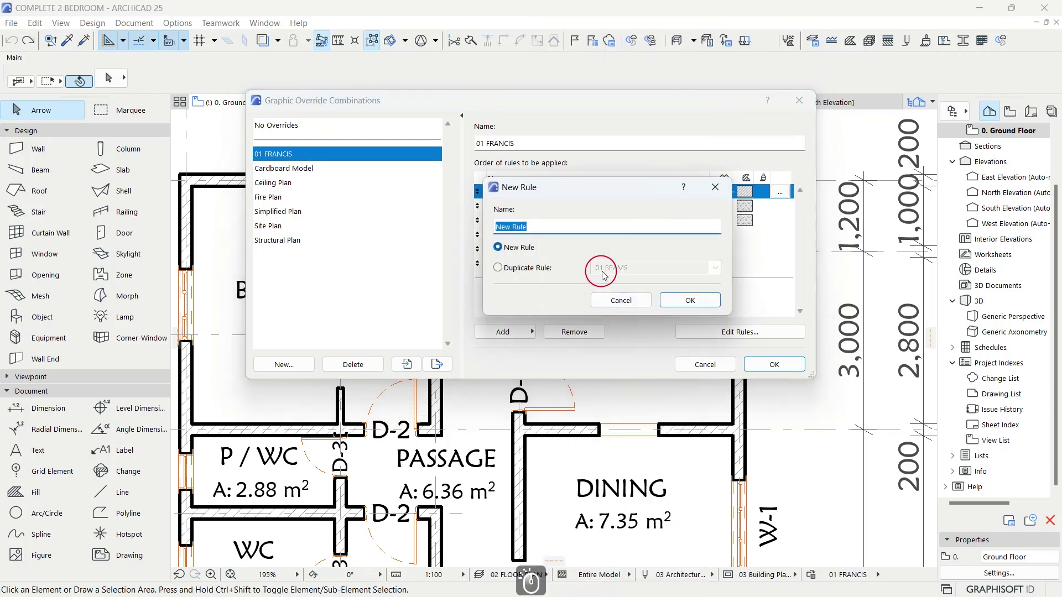
type("D")
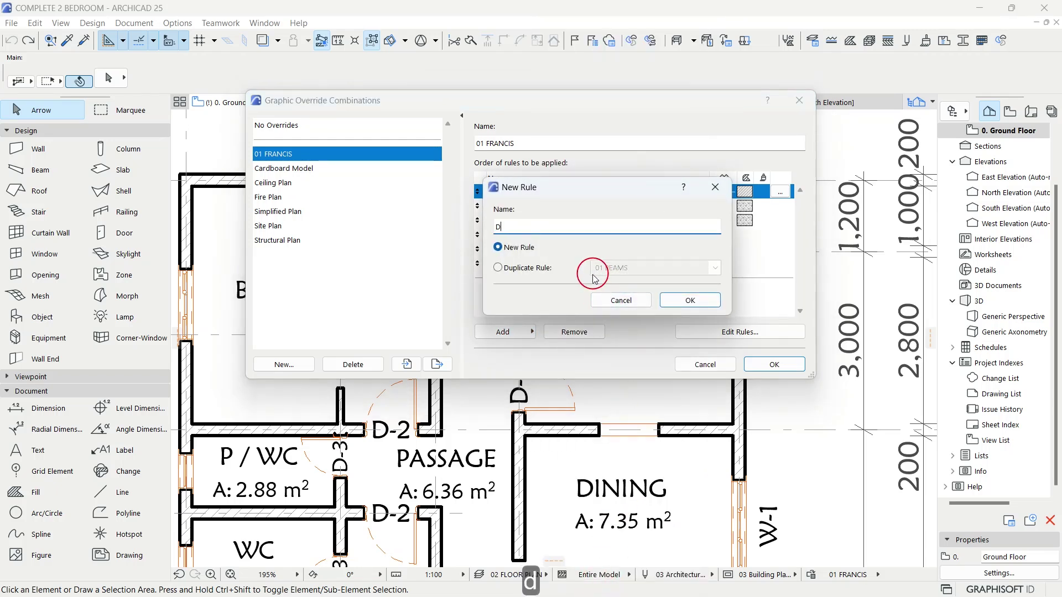
type("OOR")
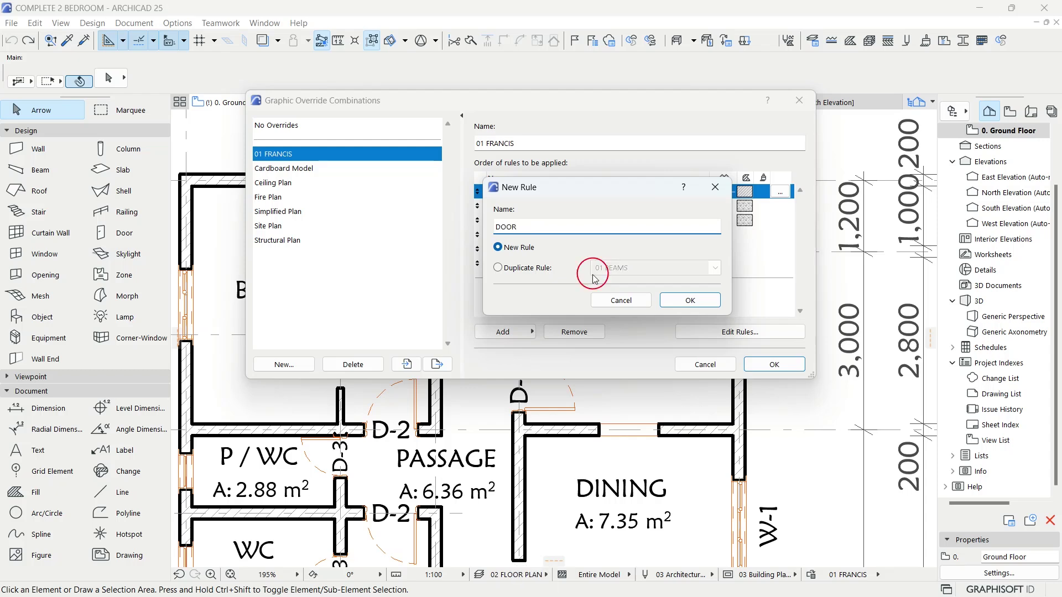
type("WINDOW")
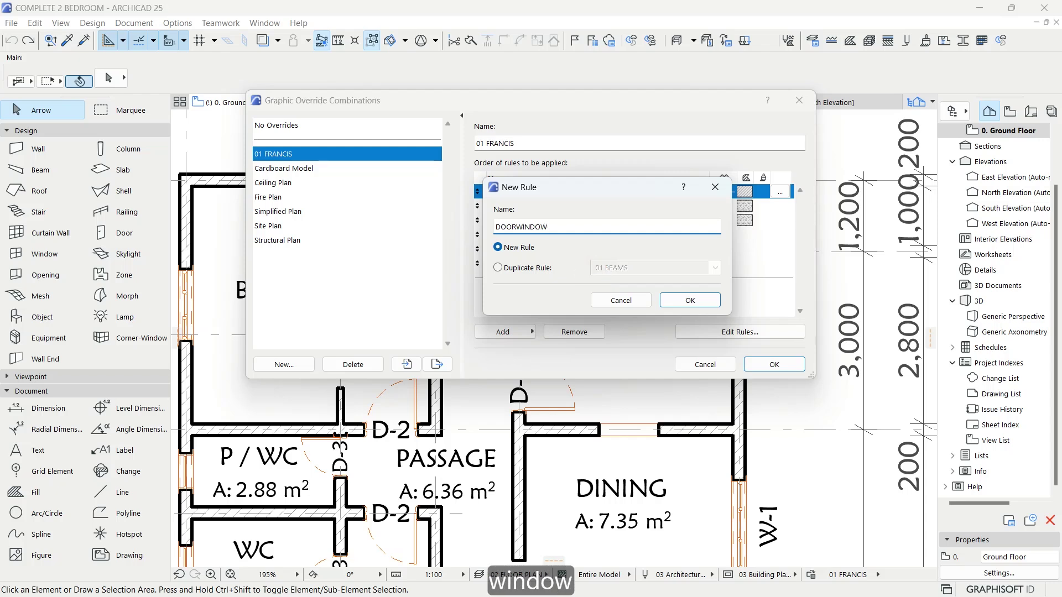
left_click(675, 302)
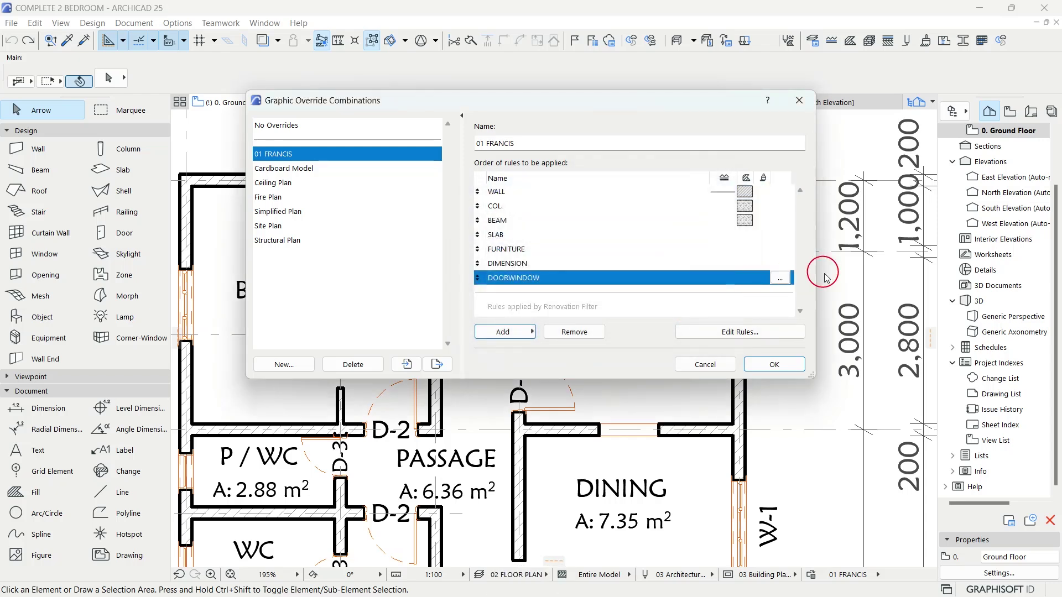
- Open the DOORWINDOW rule for editing and set its element type criterion to Door
left_click(788, 280)
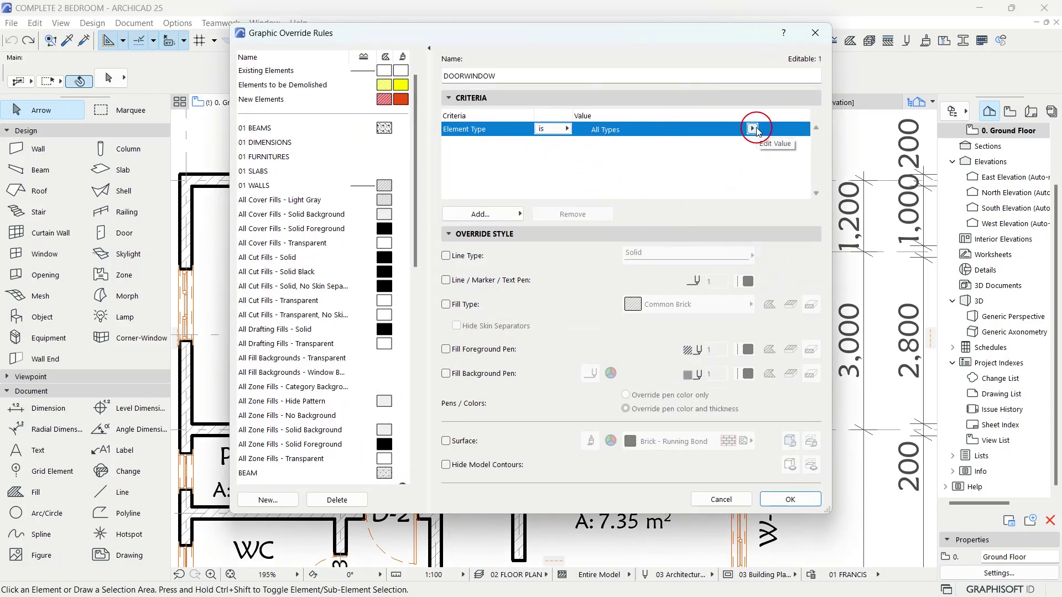
left_click(753, 129)
left_click(802, 209)
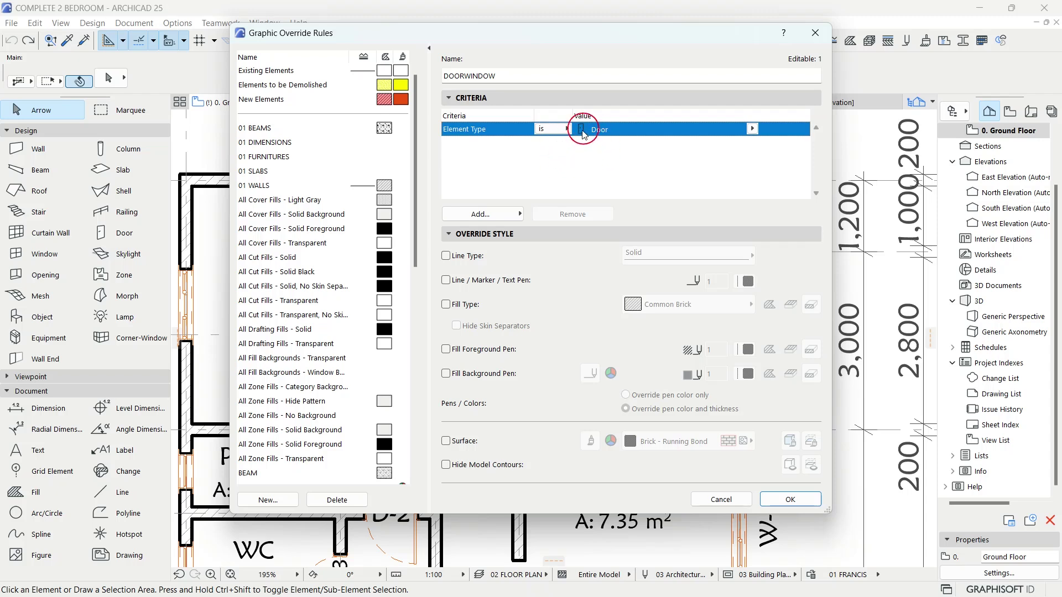
- Add a second element type criterion to the DOORWINDOW rule and set it to Window
left_click(501, 217)
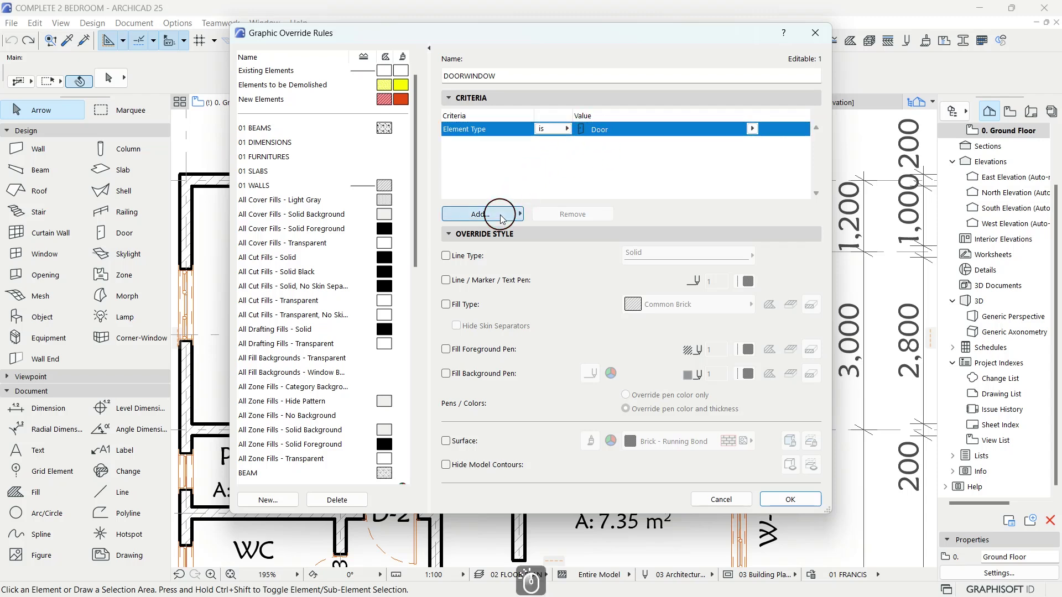
left_click(197, 136)
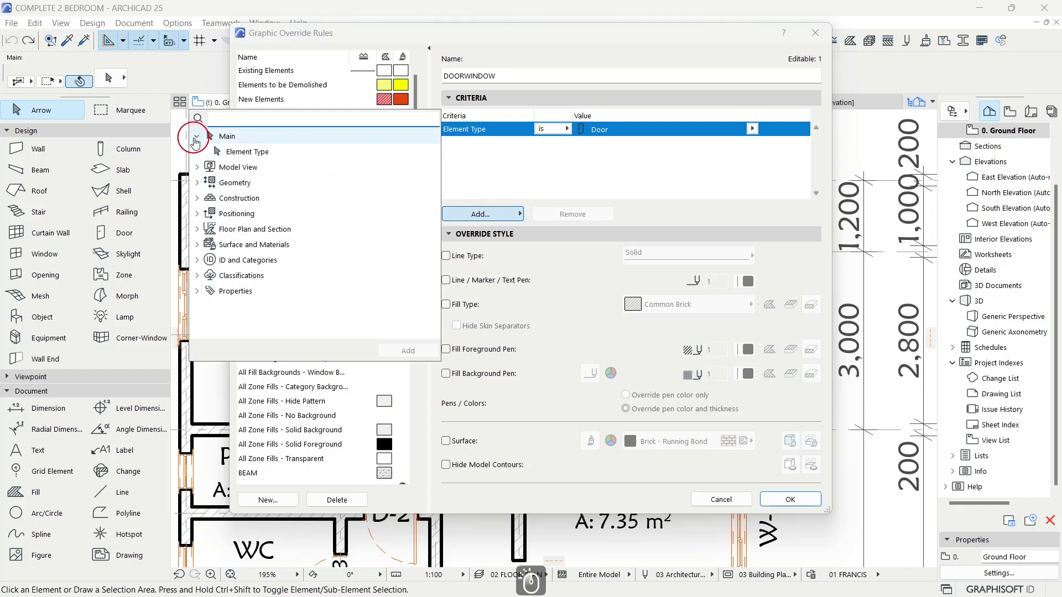
double_click(254, 155)
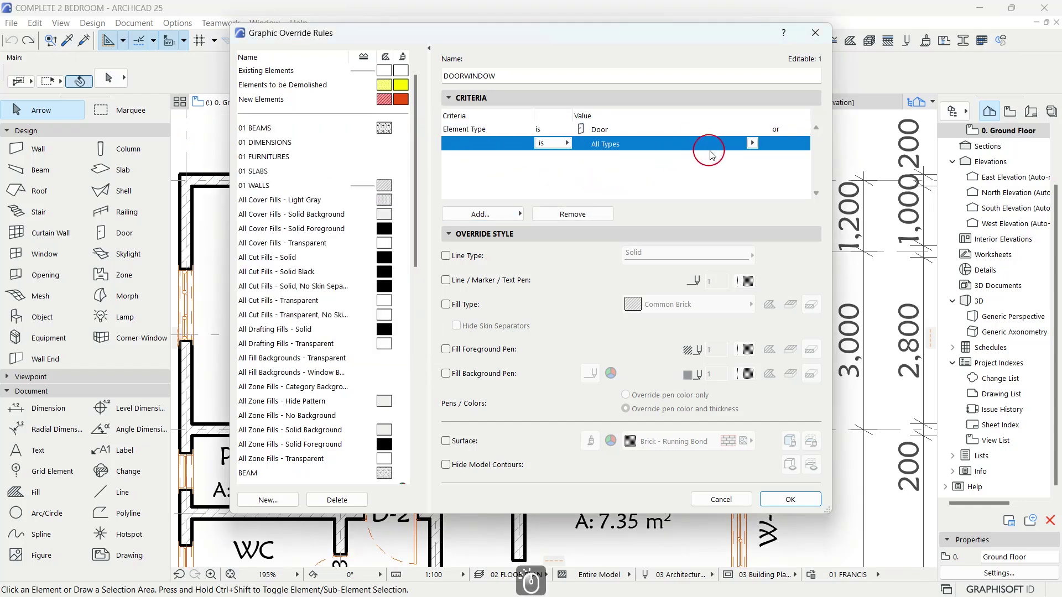
left_click(752, 143)
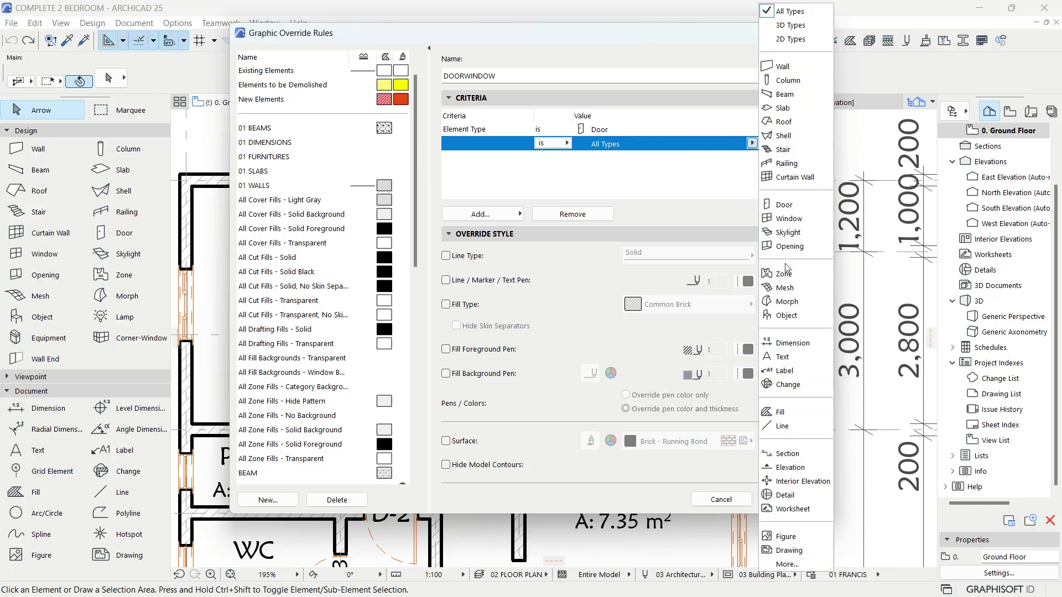
left_click(797, 221)
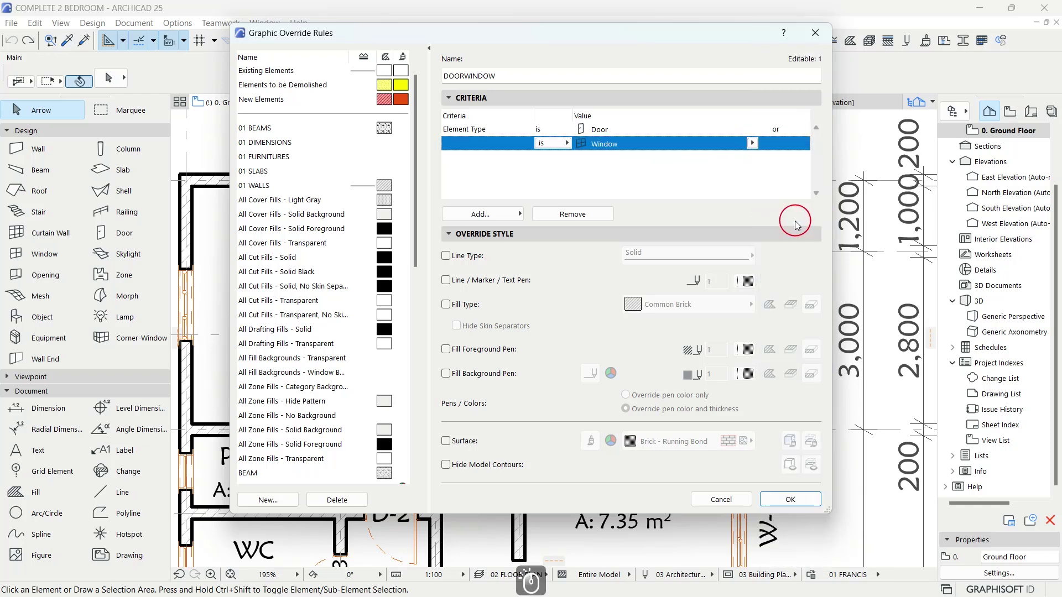
- Override the DOORWINDOW rule's line, marker and text pen with pen 1, accept the rule and apply the combination
left_click(494, 287)
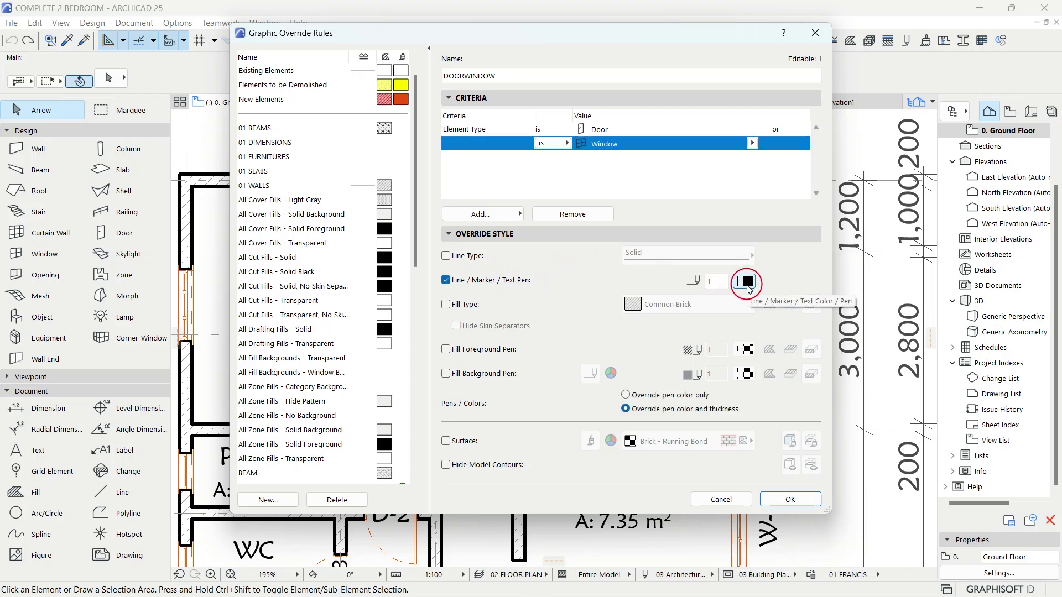
left_click(786, 501)
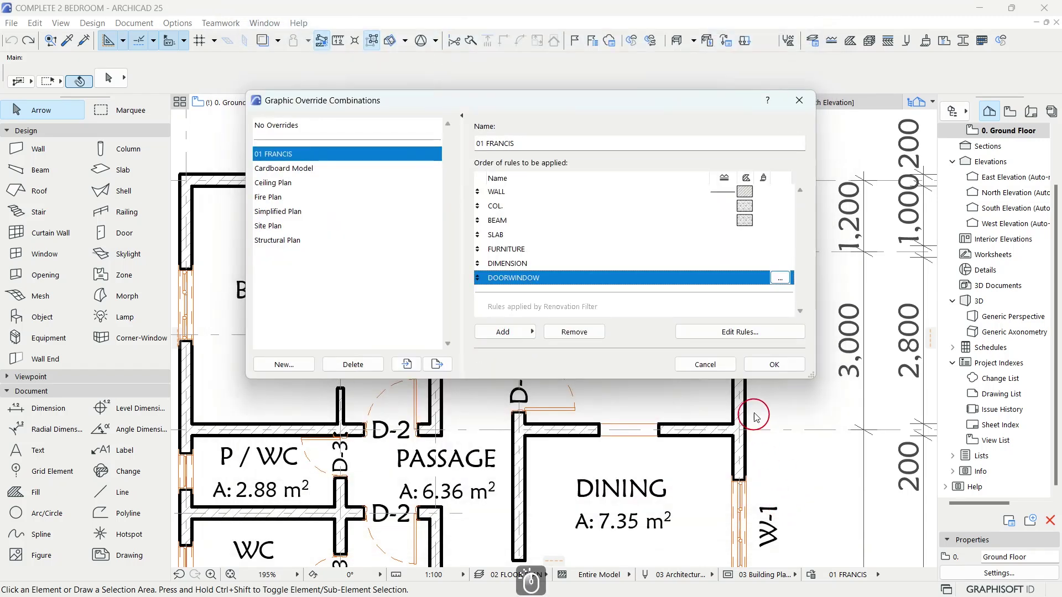
left_click(770, 369)
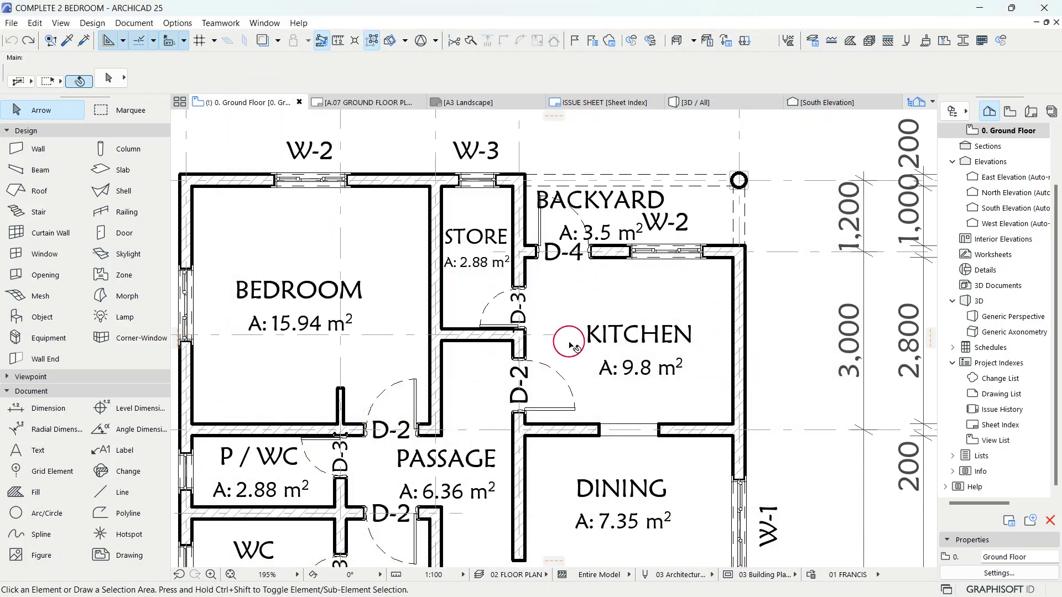
- Compare the whole ground floor plan under No Overrides and under the custom combination, leaving the custom combination active
scroll(572, 343, "down", 5)
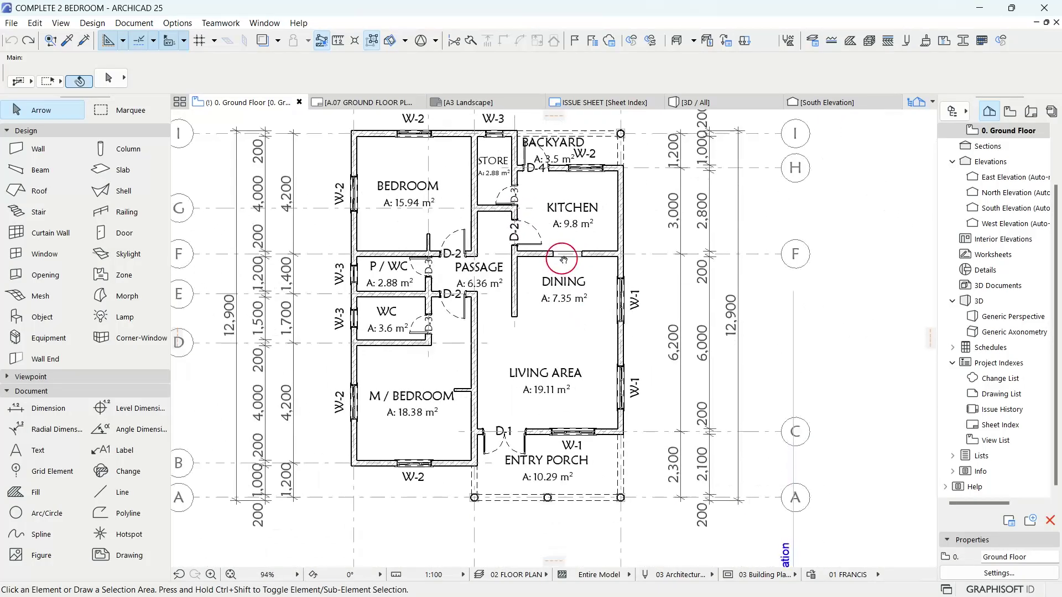
middle_click_drag(563, 258, 549, 233)
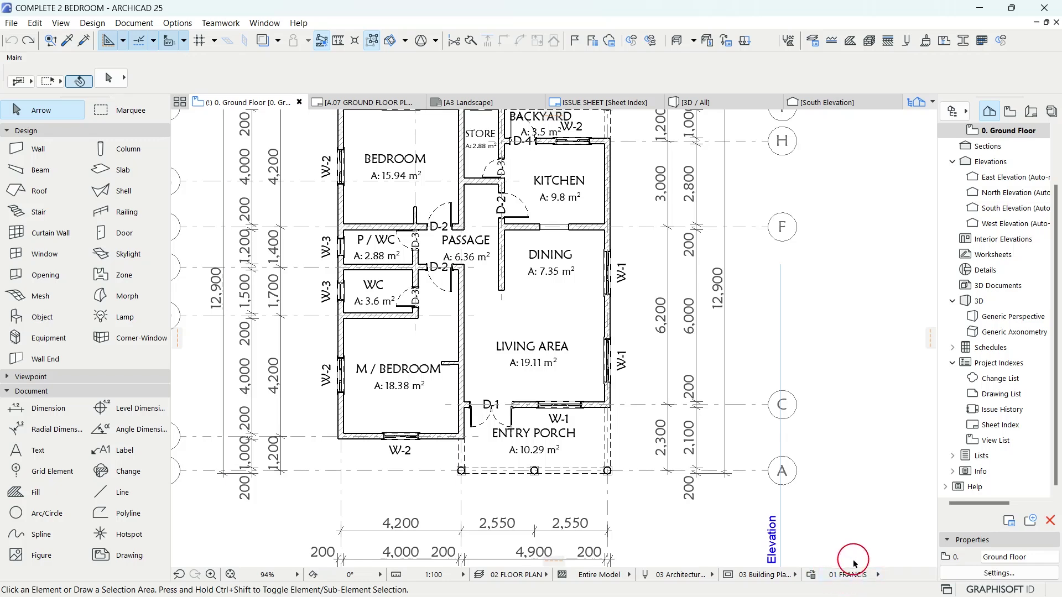
left_click(841, 577)
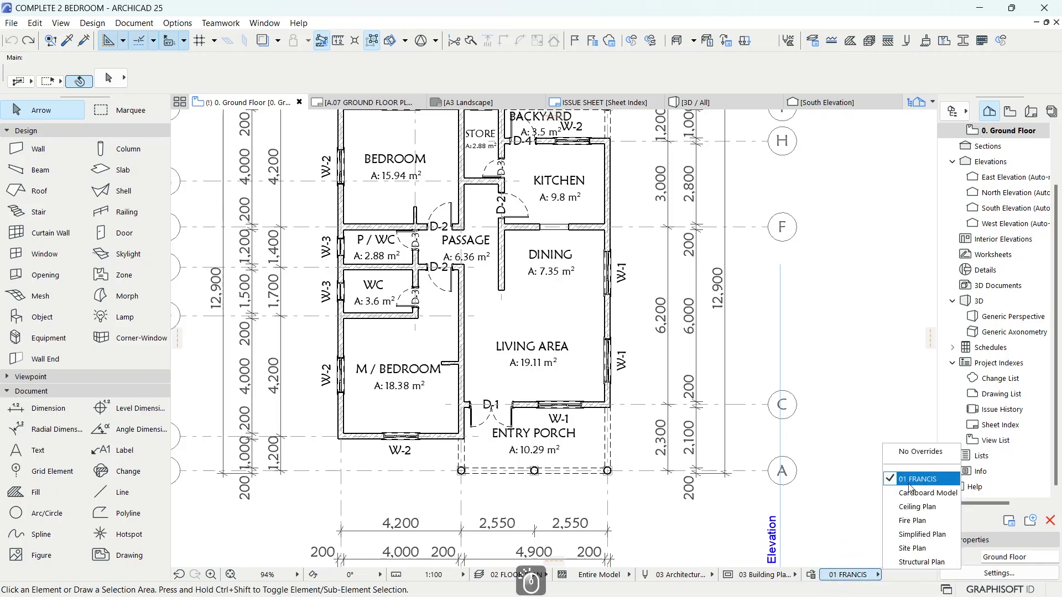
left_click(900, 454)
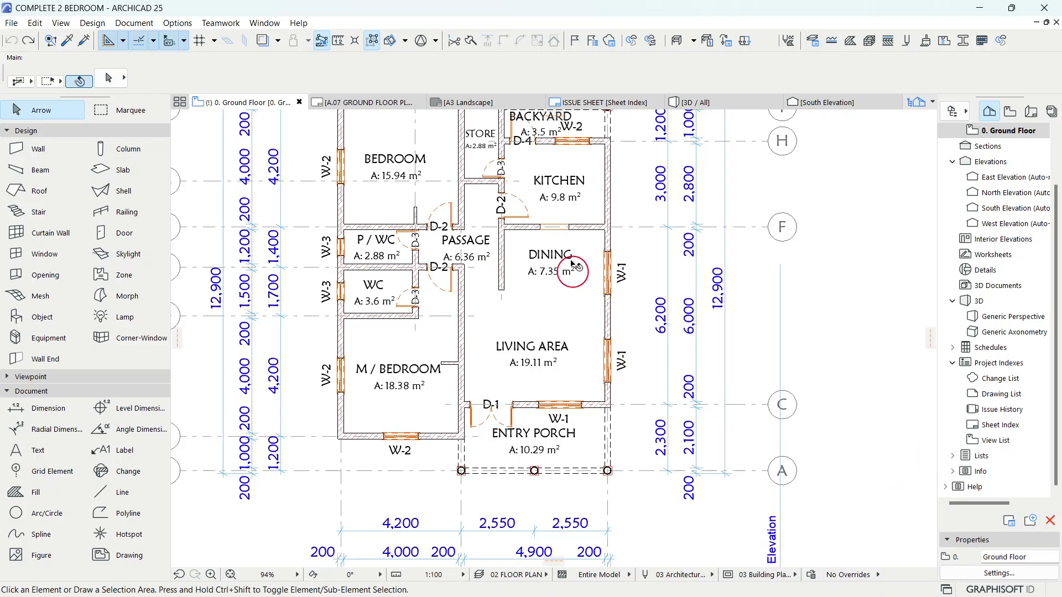
left_click(854, 584)
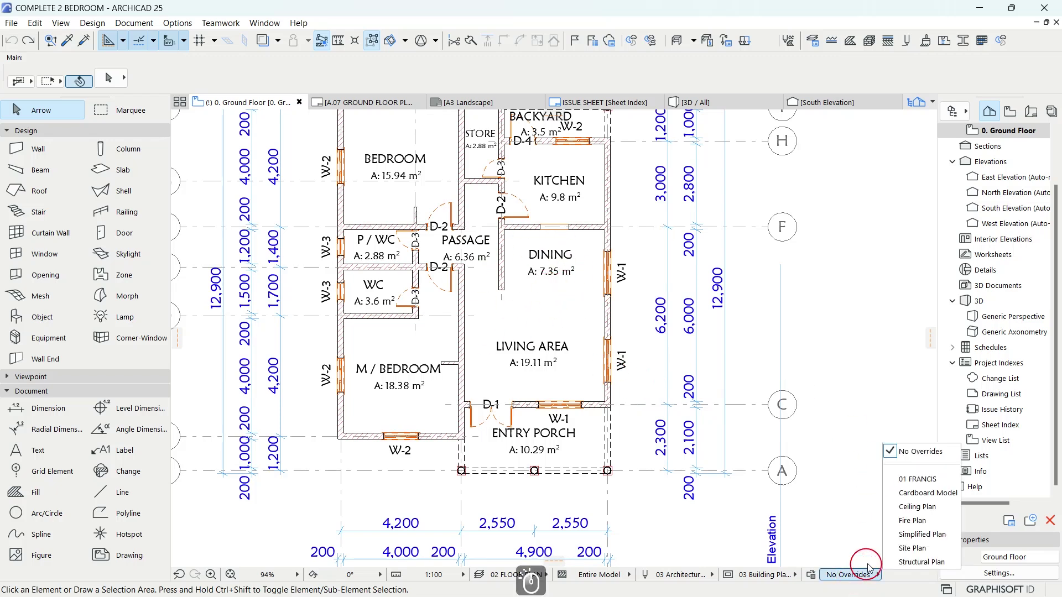
left_click(909, 482)
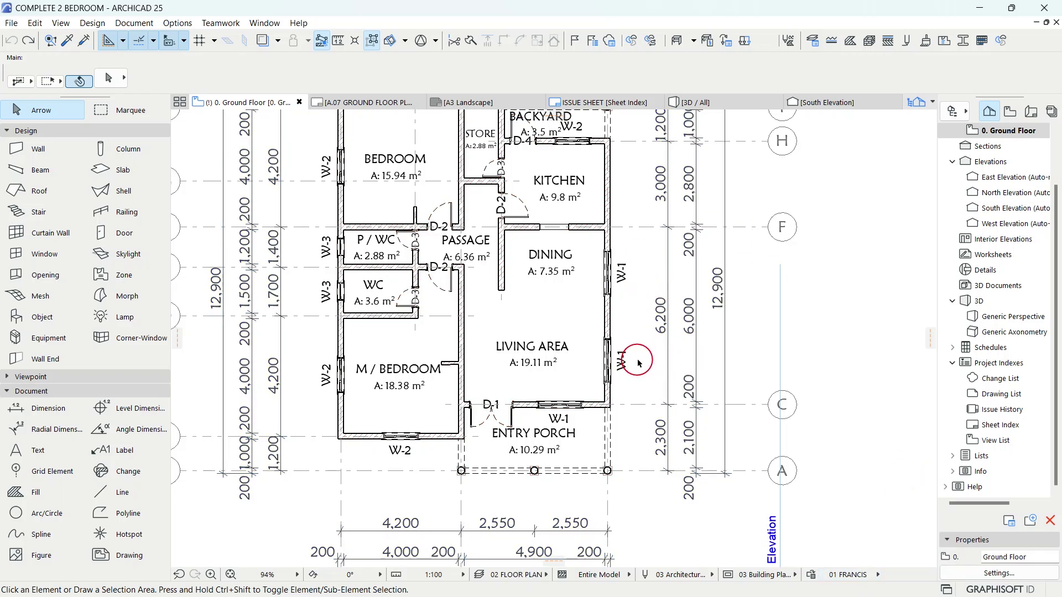
middle_click_drag(526, 296, 600, 303)
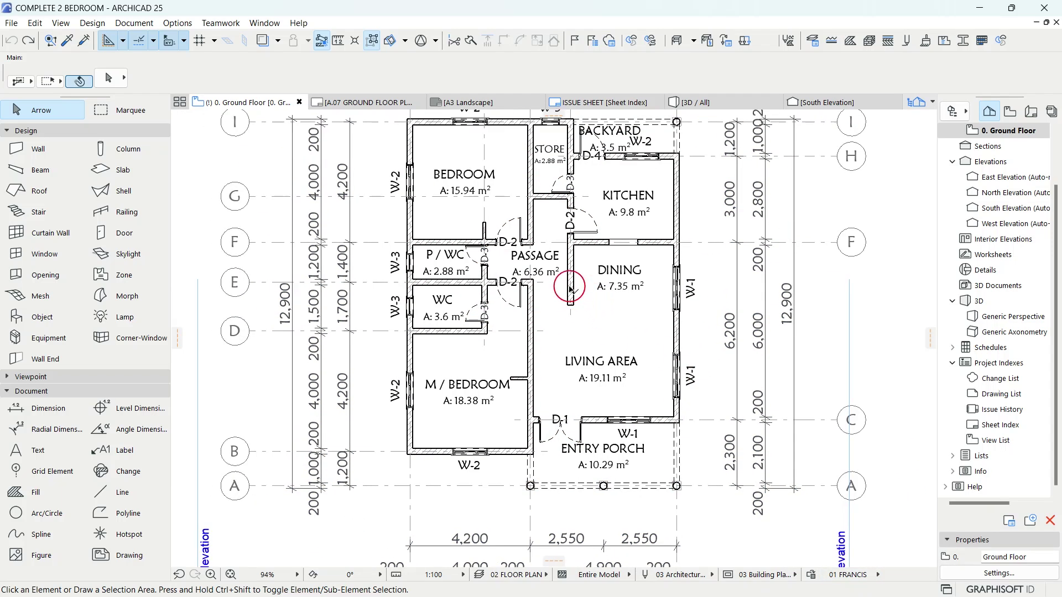
scroll(564, 293, "up", 3)
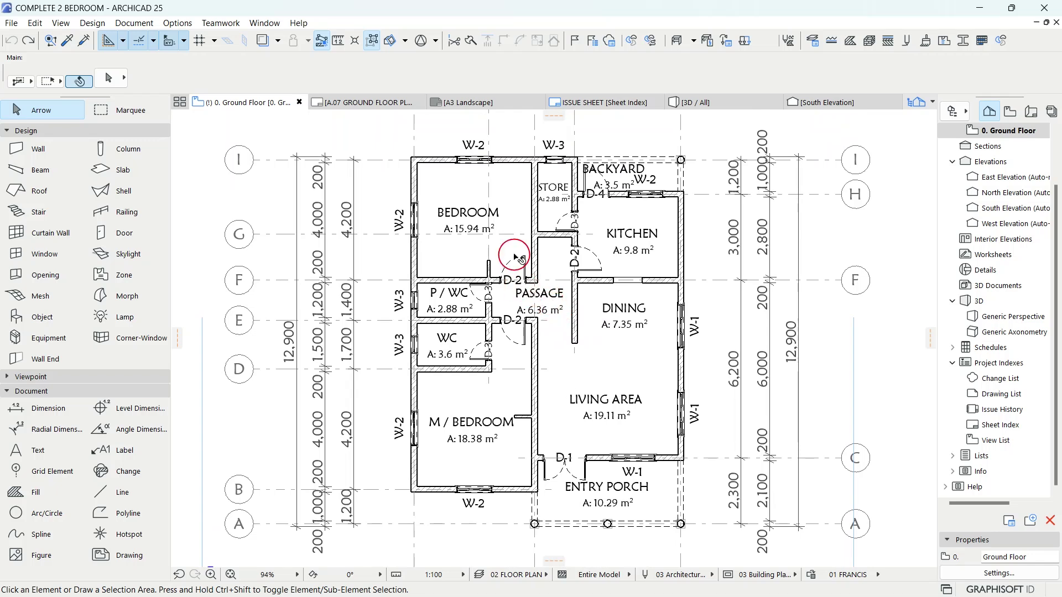
scroll(514, 257, "up", 3)
middle_click_drag(633, 187, 615, 244)
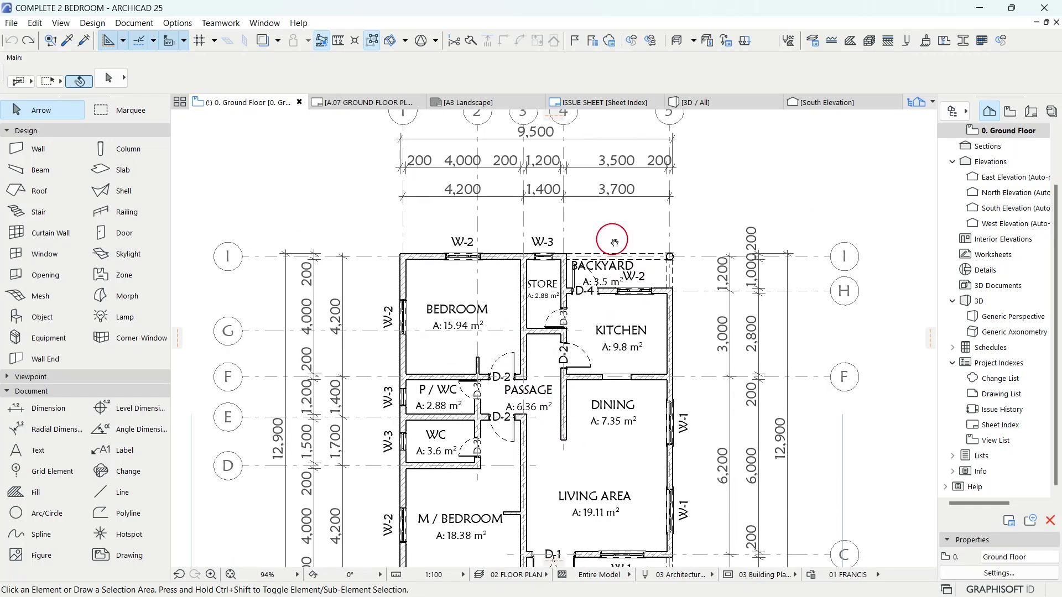
- Switch the ground floor plan to No Overrides and back to the custom combination to compare dimension, door and window colours
left_click(134, 25)
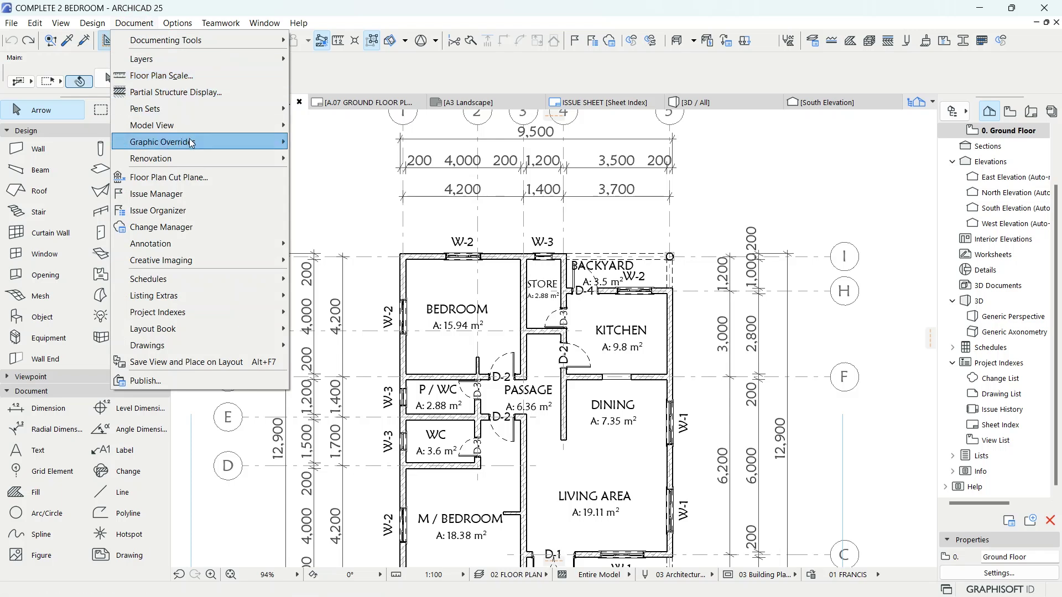
mouse_move(192, 143)
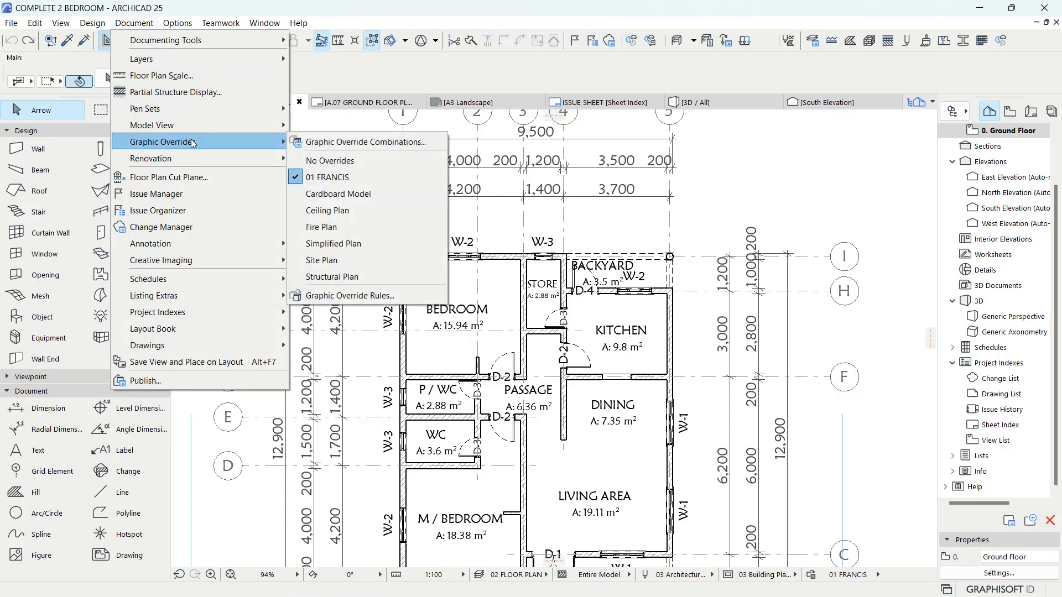
left_click(341, 161)
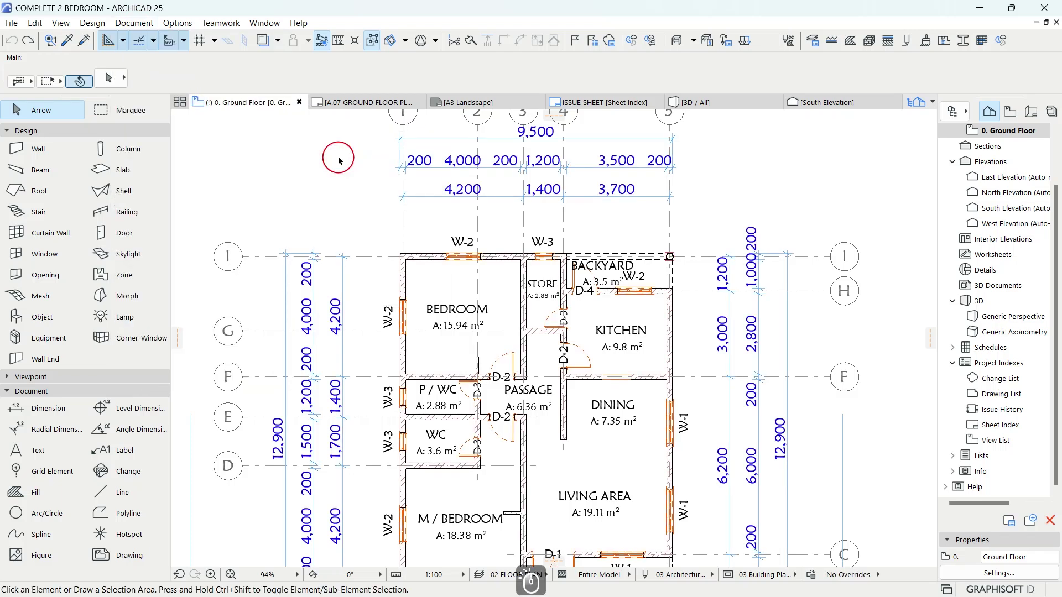
left_click(135, 22)
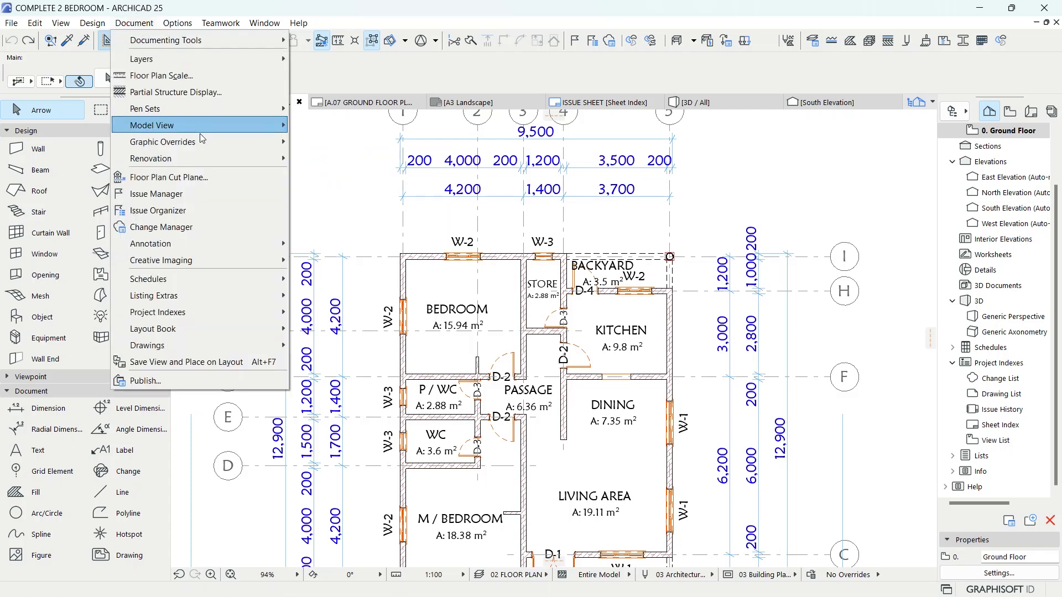
mouse_move(232, 142)
left_click(323, 175)
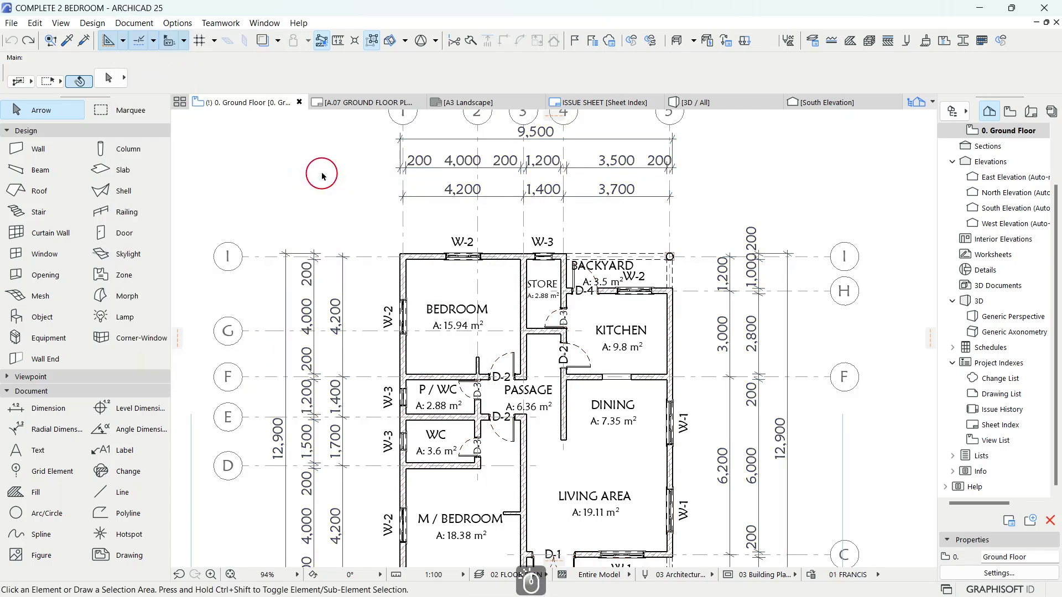
scroll(576, 241, "down", 3)
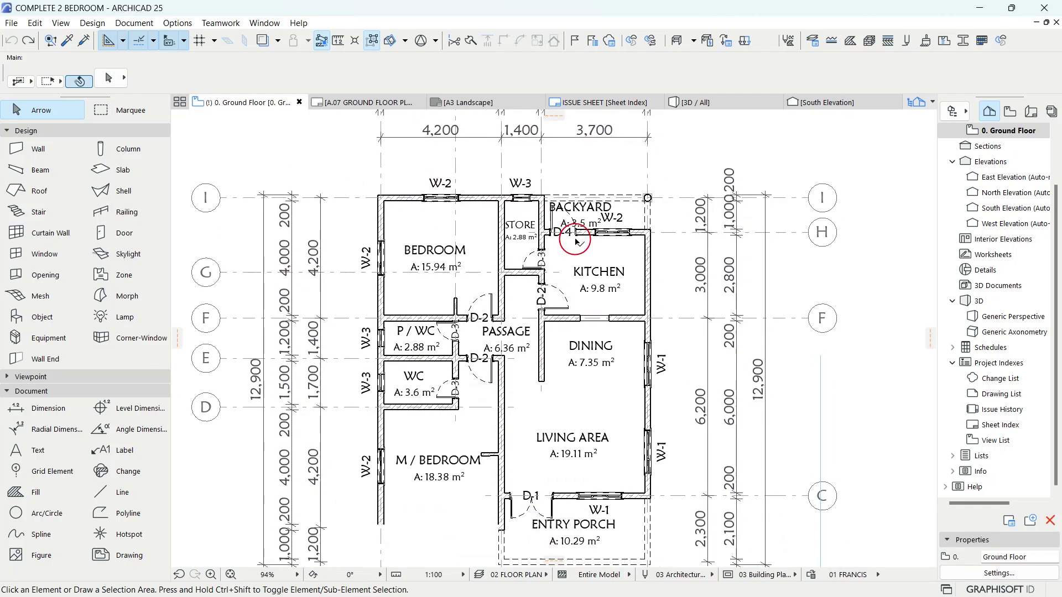
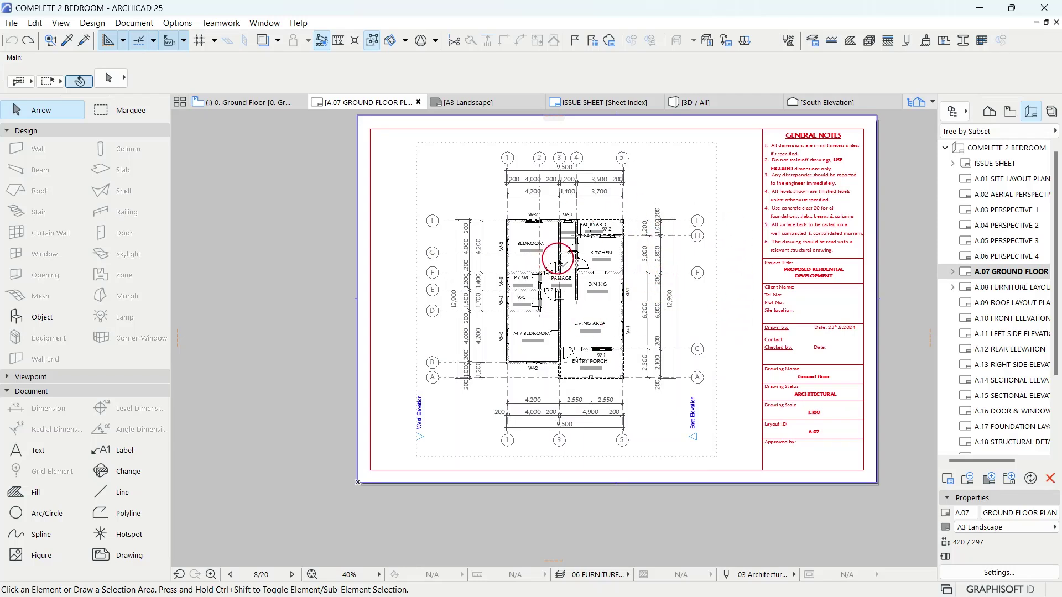
- Open the source view settings of the ground floor drawing on layout A.07 and set its graphic override to the custom combination
middle_click_drag(591, 271, 583, 287)
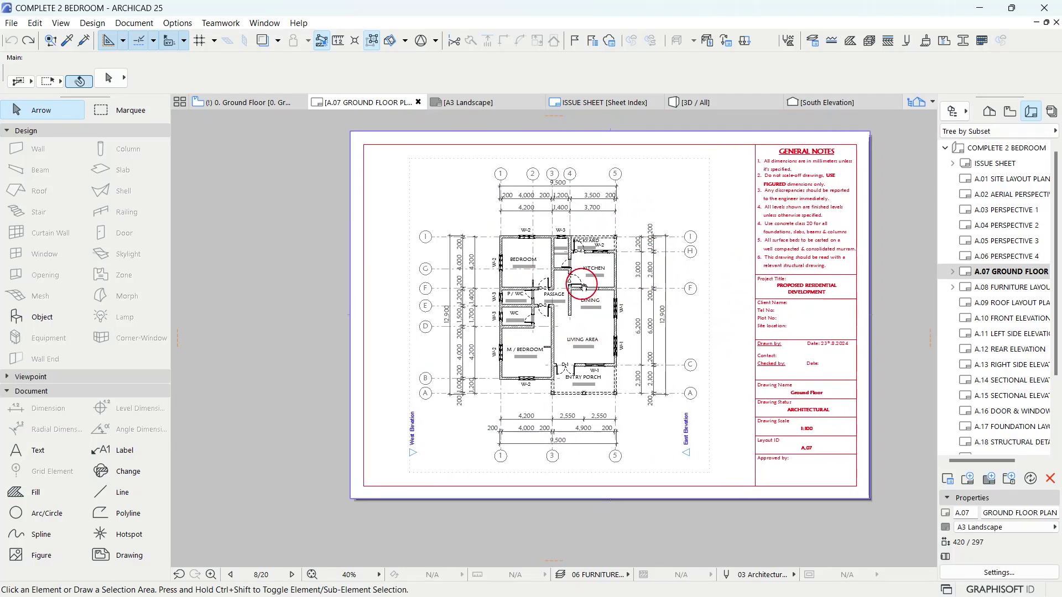
left_click(631, 221)
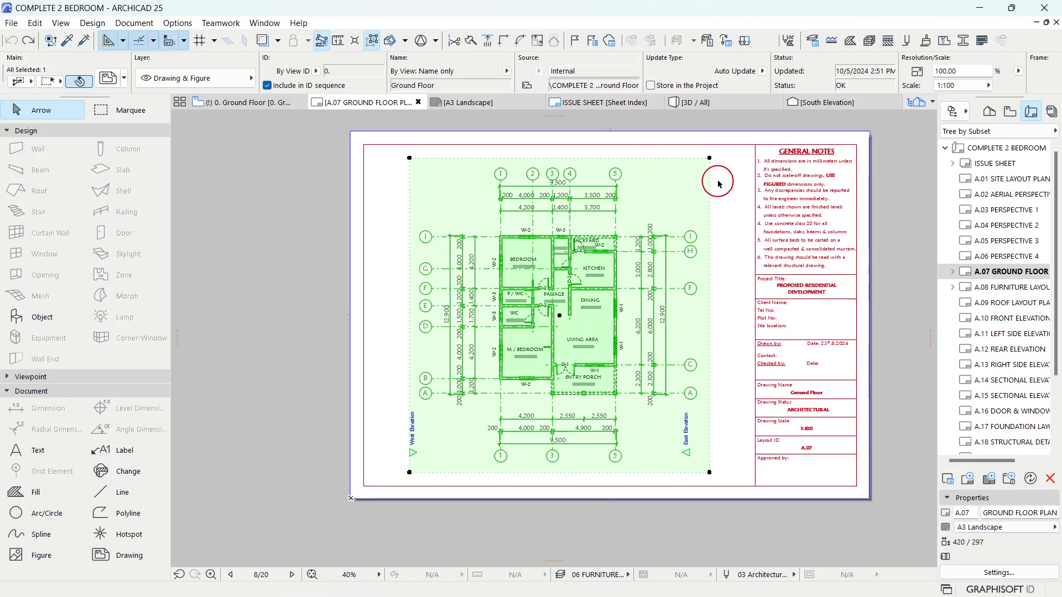
right_click(678, 184)
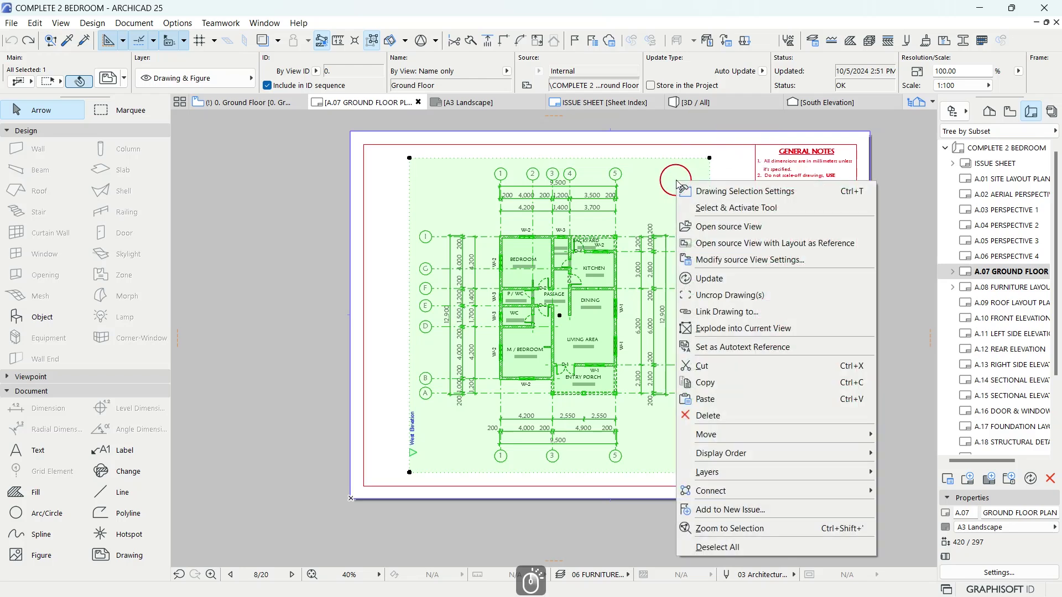
left_click(739, 260)
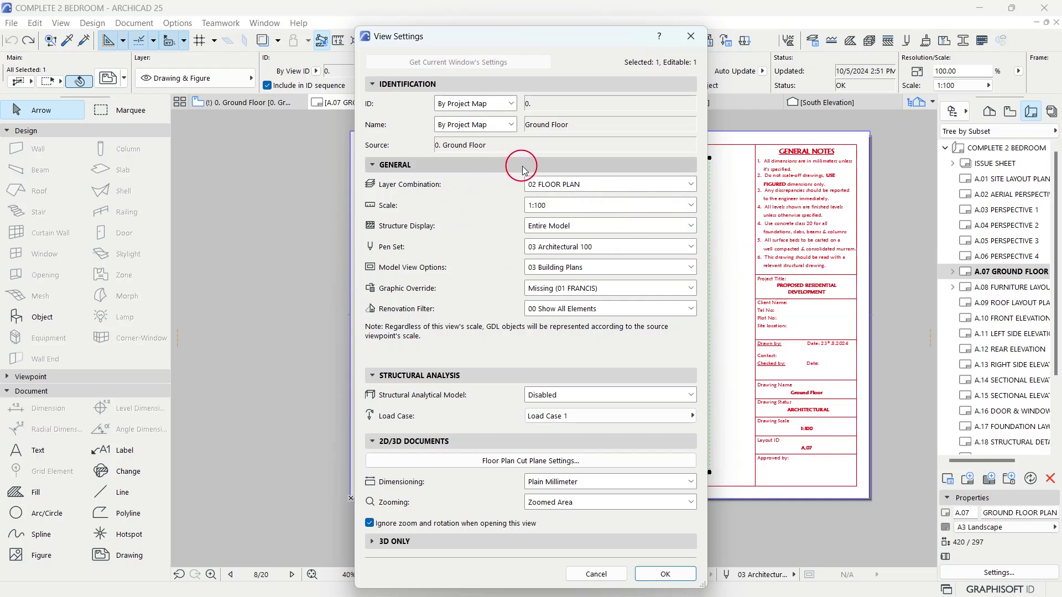
left_click(426, 291)
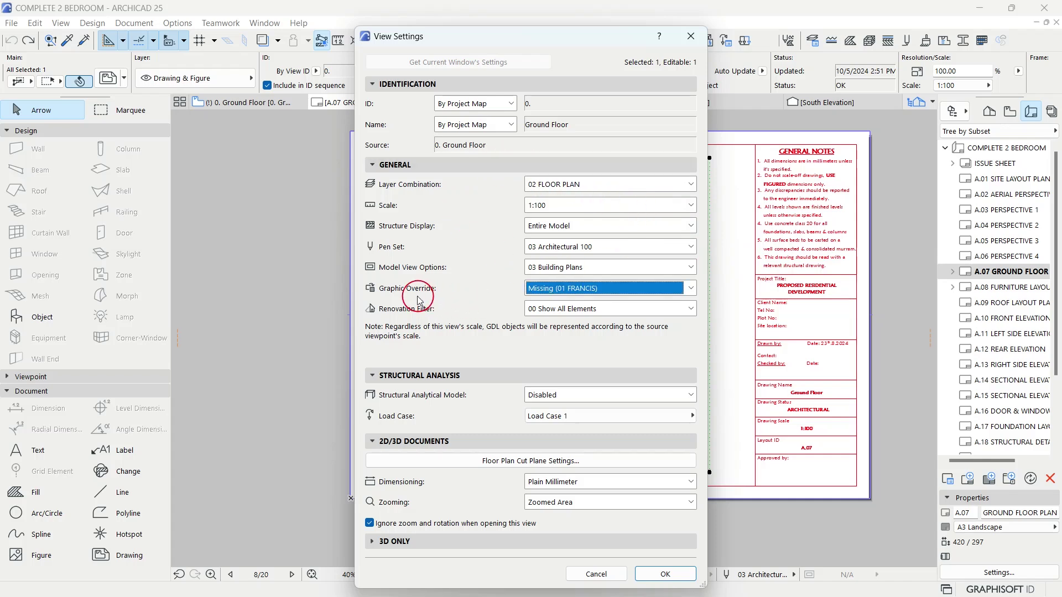
left_click(587, 293)
left_click(573, 339)
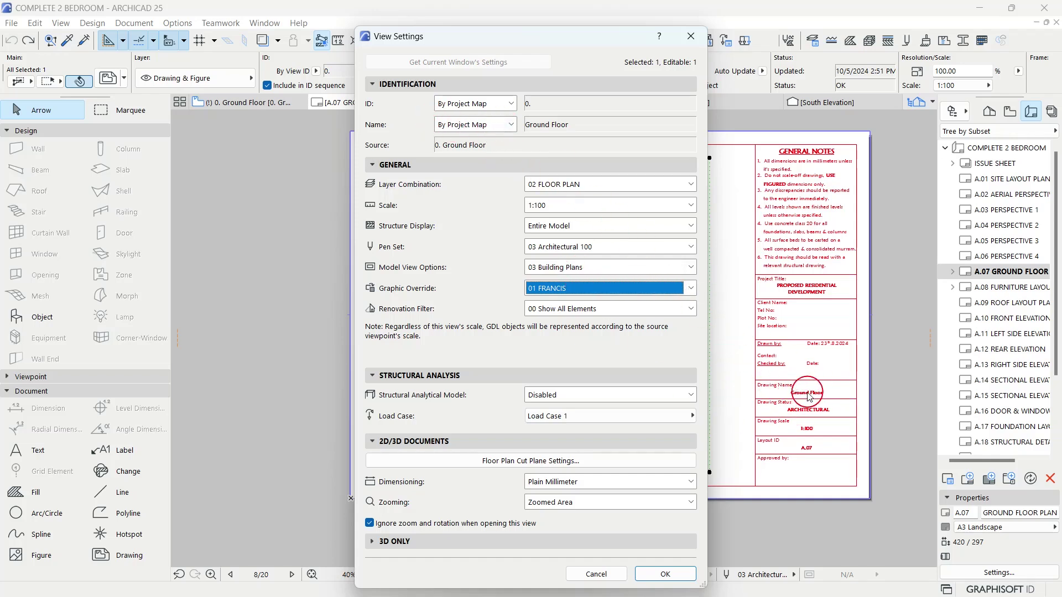
- Give the source view the custom name GROUND FLOOR PLAN and accept the view settings
left_click(512, 125)
left_click(485, 148)
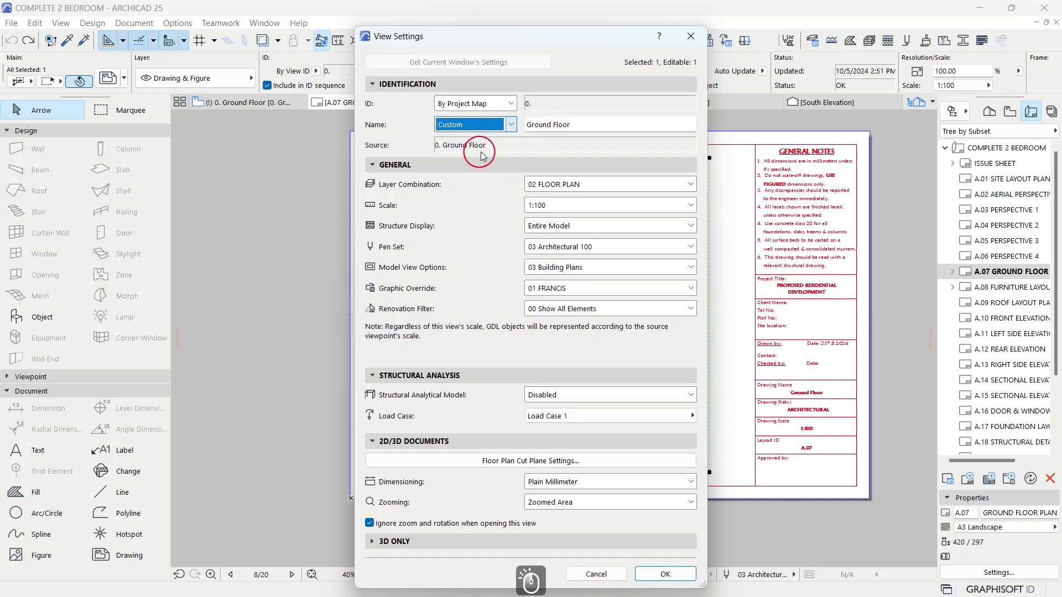
double_click(595, 126)
triple_click(594, 126)
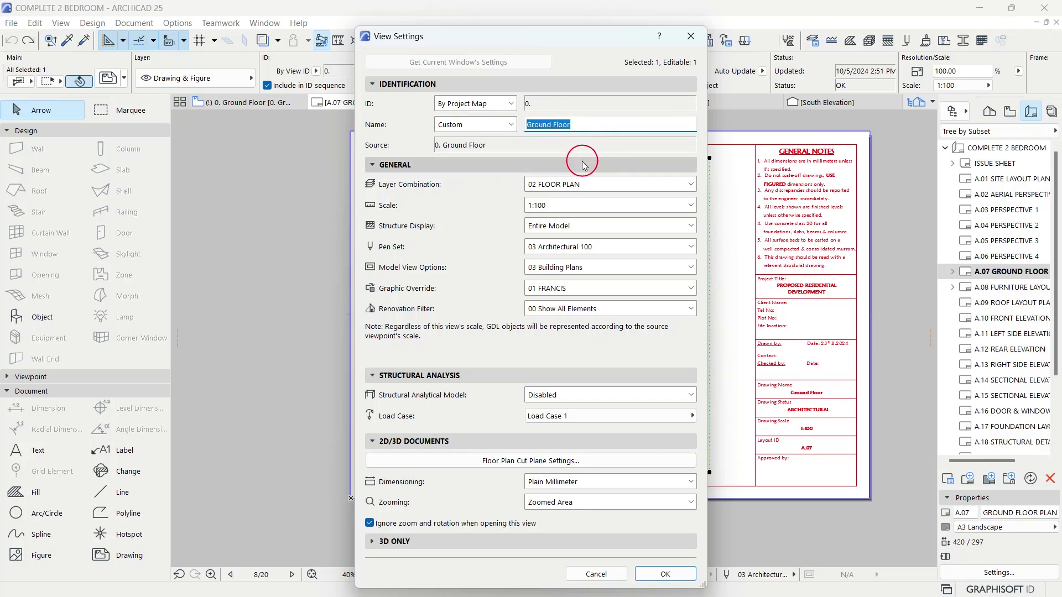
type("GROUND FLOOR PLAN")
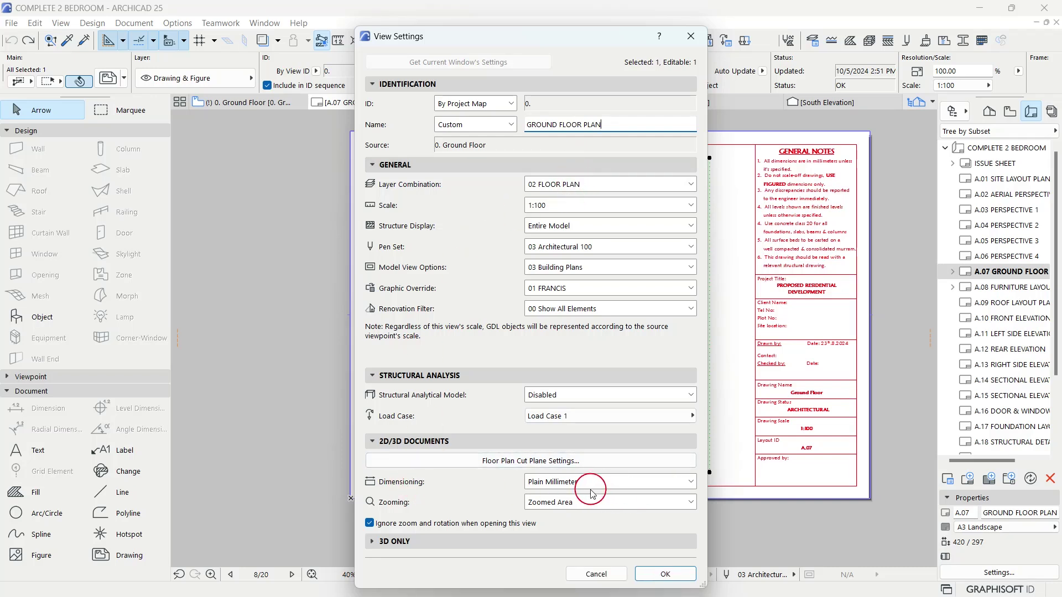
left_click(659, 574)
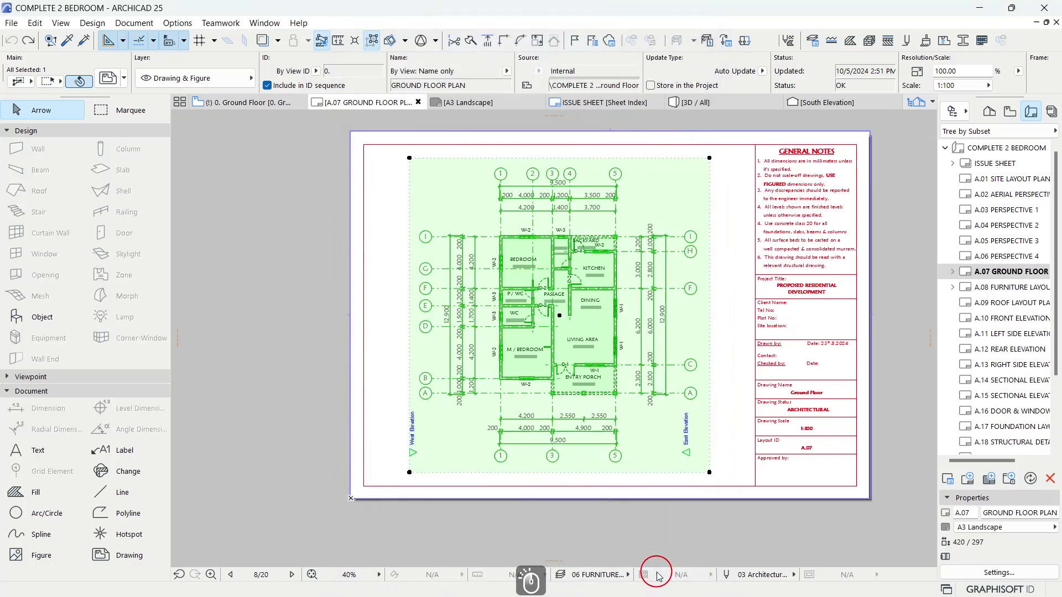
- Compare the line weights and room labels of the drawing on layout A.07 with those in the ground floor plan view
scroll(540, 380, "up", 5)
scroll(540, 381, "down", 4)
left_click(348, 345)
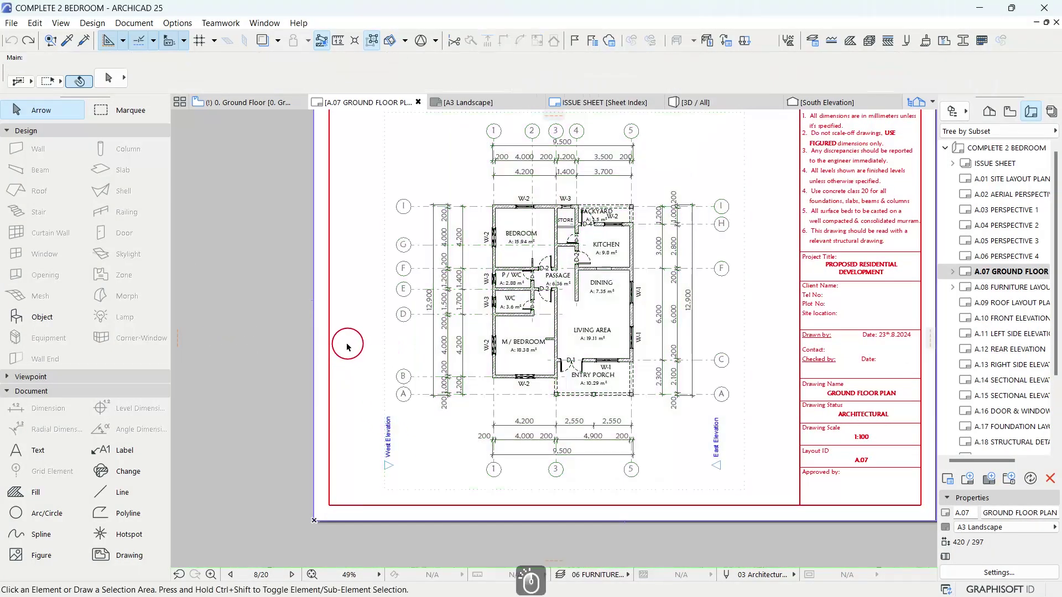
scroll(487, 309, "up", 6)
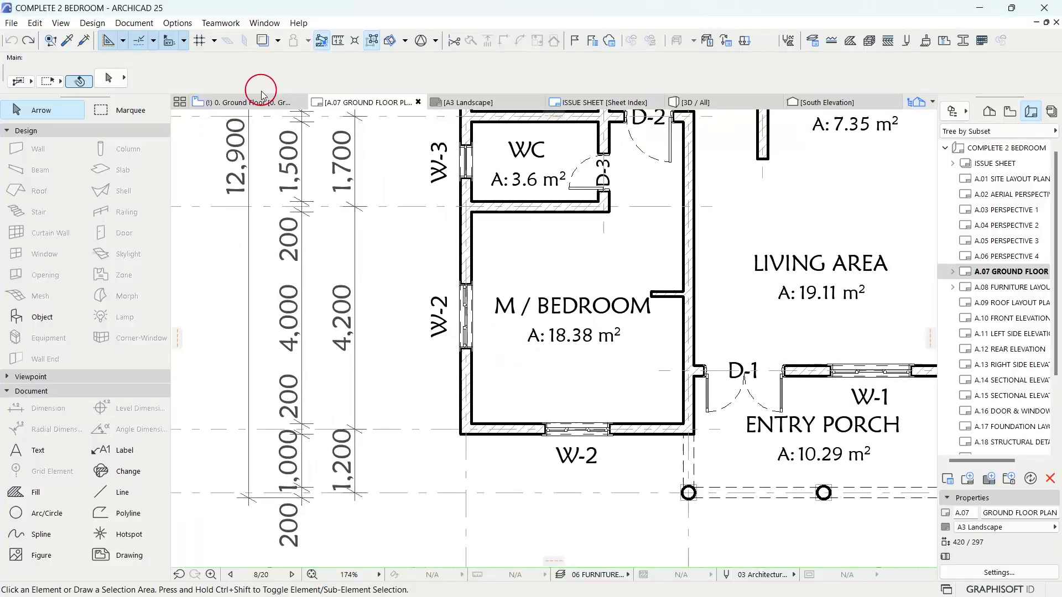
left_click(261, 101)
scroll(501, 390, "up", 6)
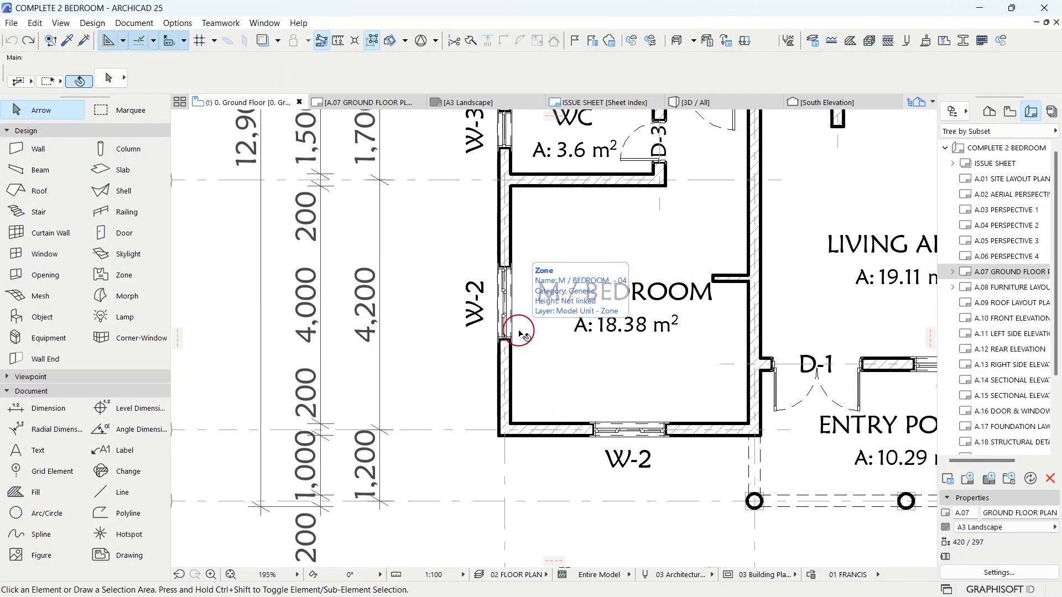
middle_click_drag(611, 219, 545, 267)
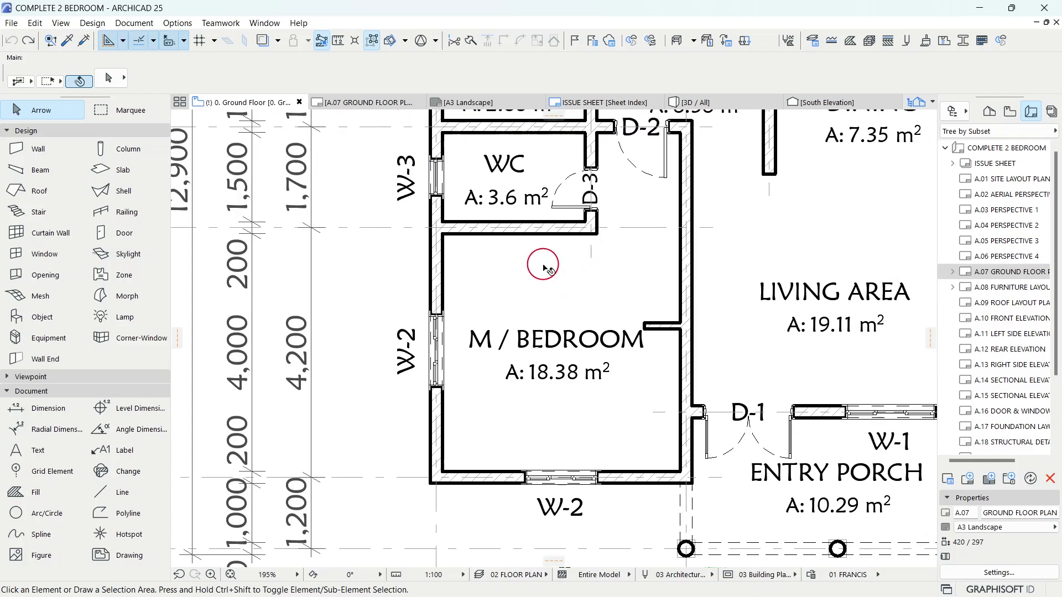
scroll(601, 284, "down", 3)
scroll(602, 284, "down", 2)
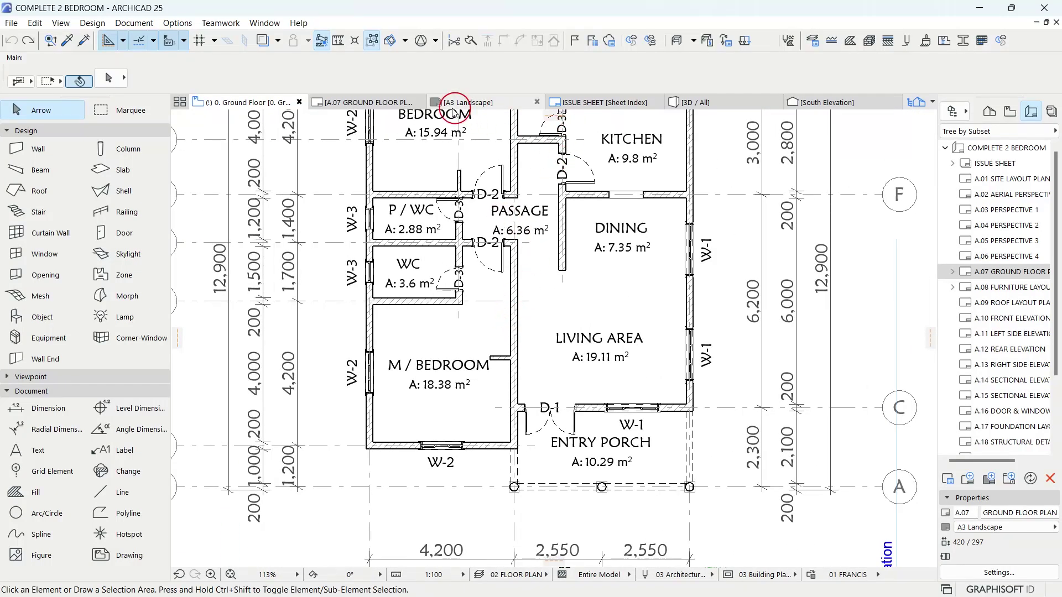
left_click(371, 102)
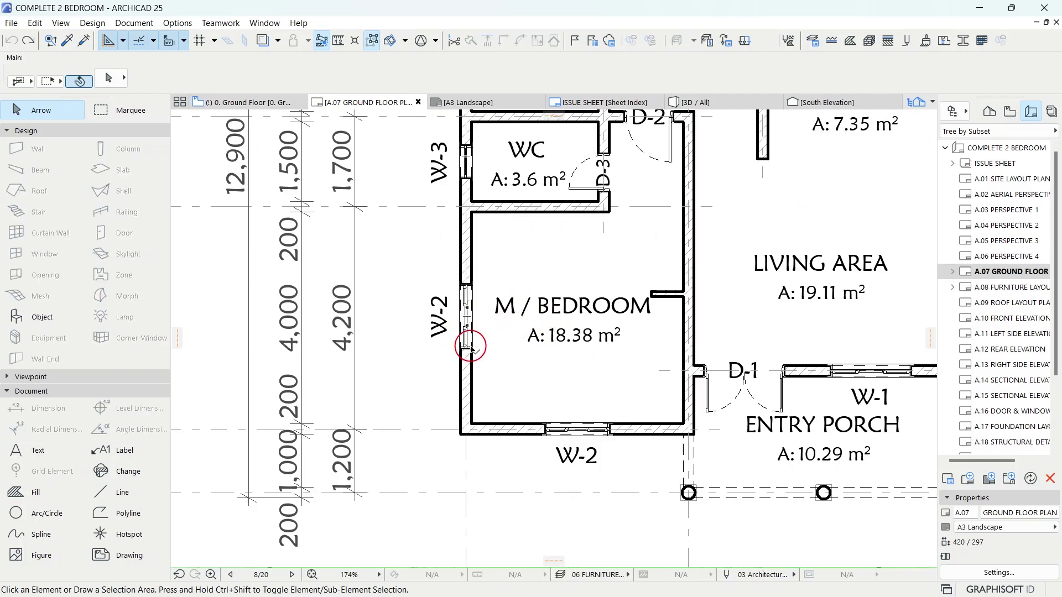
scroll(470, 362, "down", 8)
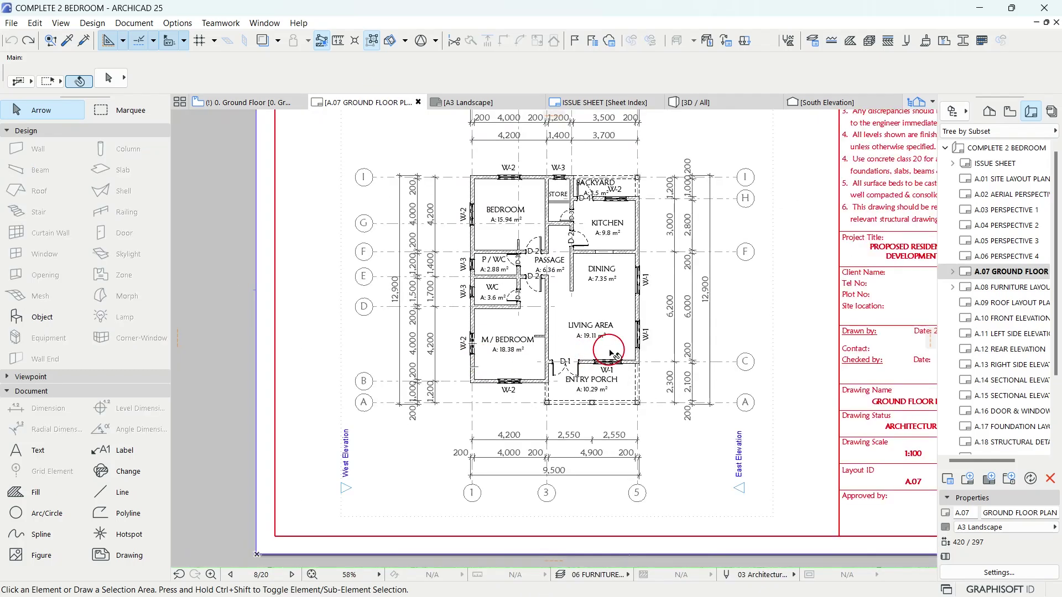
- Review the floor plan cut plane settings of the ground floor drawing's source view and close both dialogs with the settings accepted
right_click(733, 279)
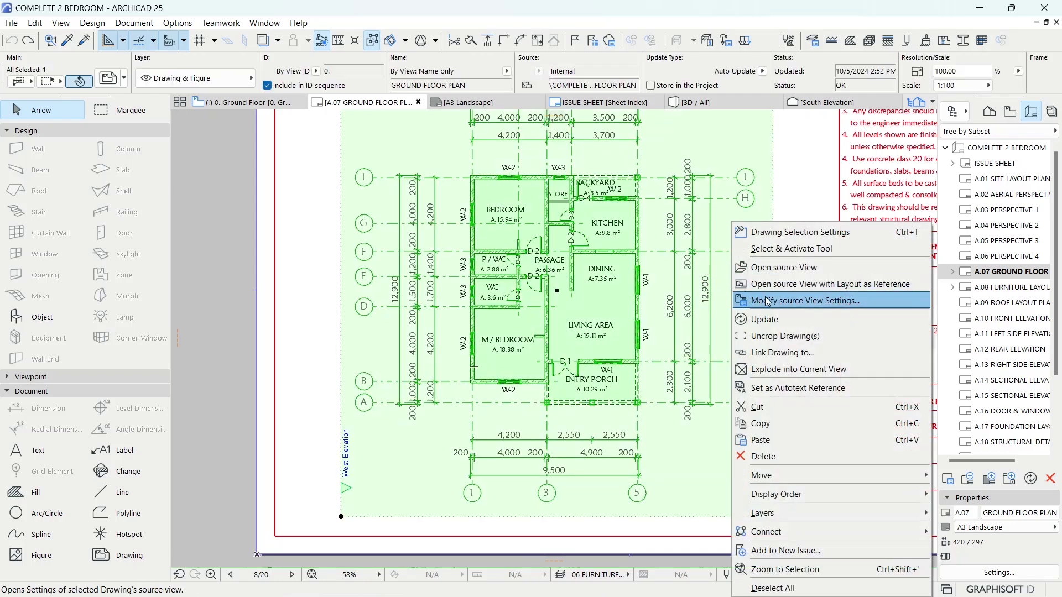
left_click(826, 303)
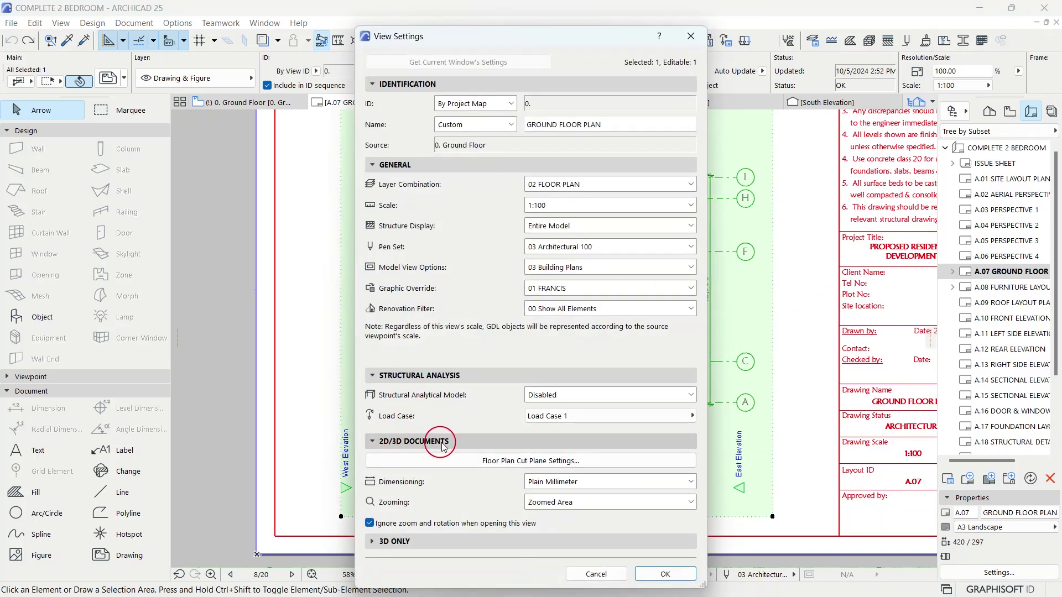
left_click(516, 466)
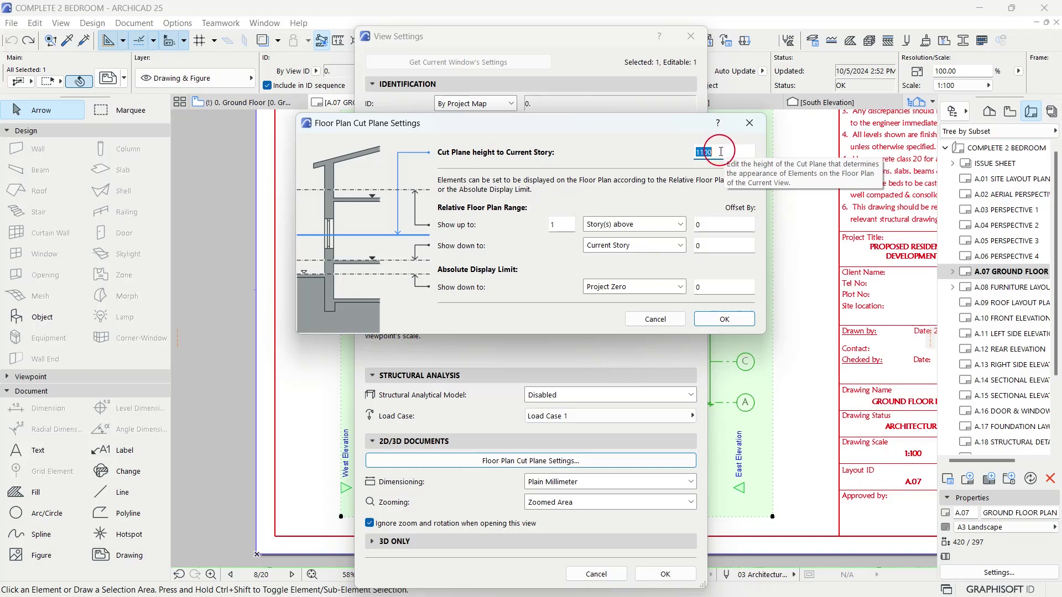
left_click(717, 225)
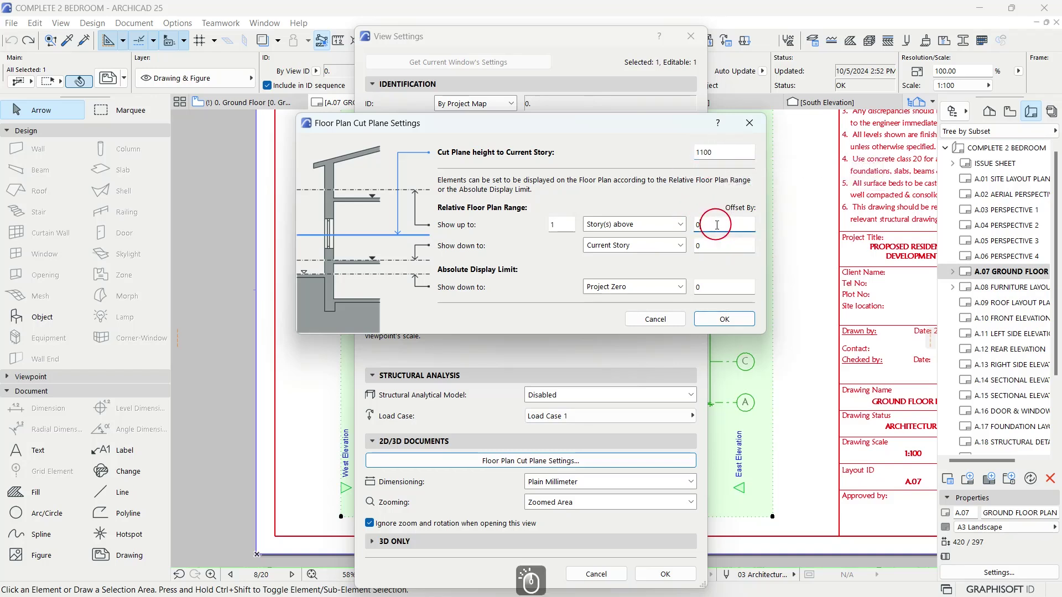
left_click(738, 318)
left_click(667, 574)
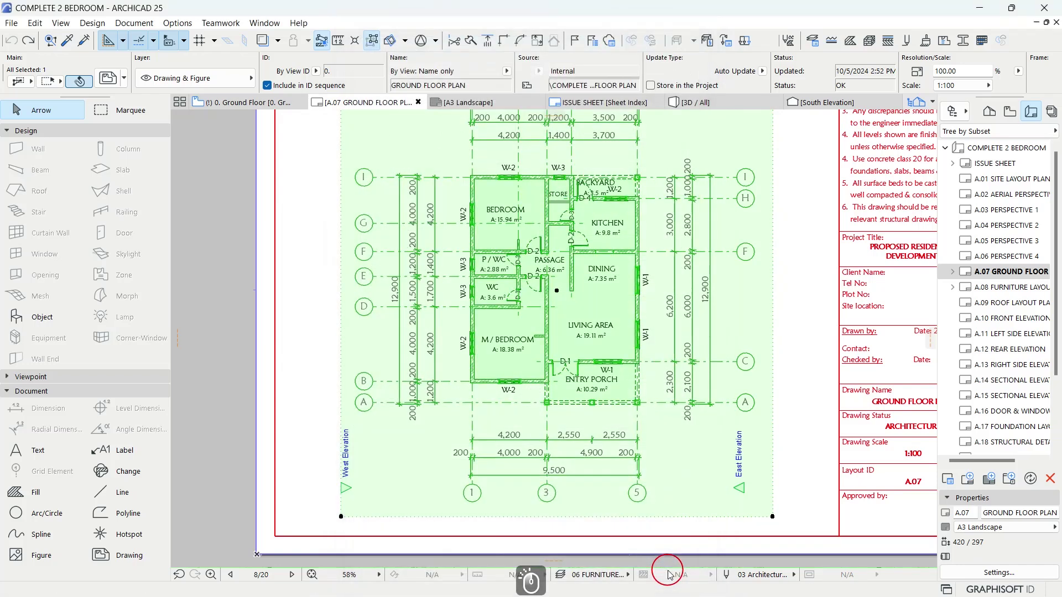
- Update the ground floor plan drawing on layout A.07, deselect it and check the whole sheet
right_click(744, 276)
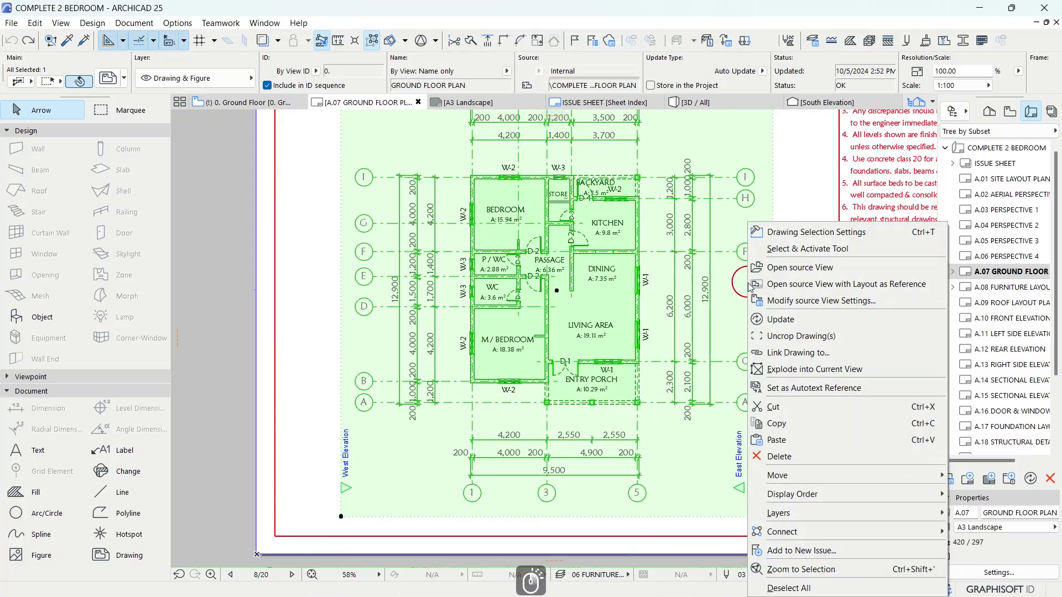
left_click(792, 319)
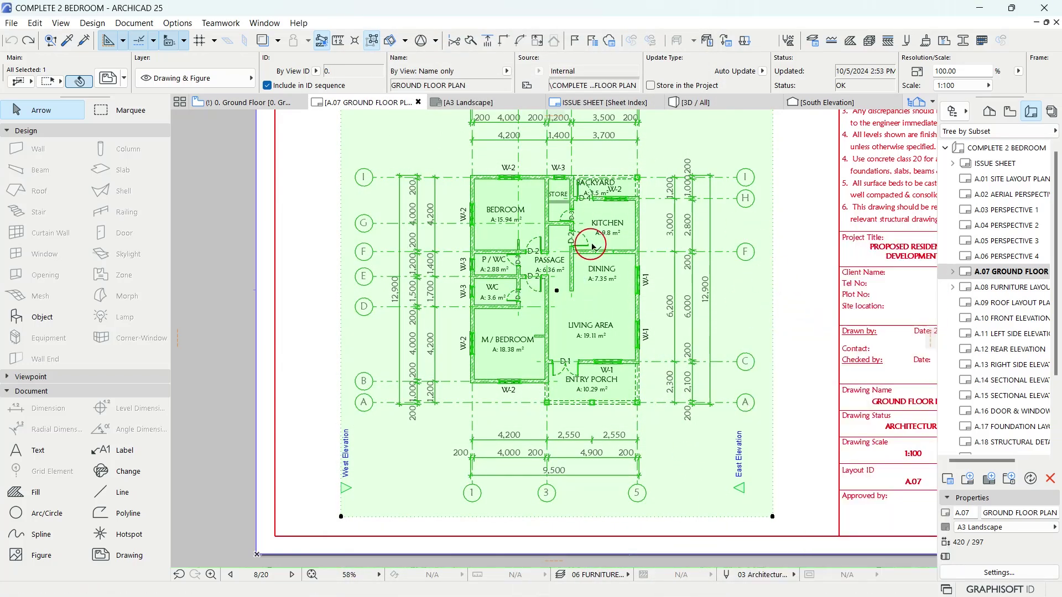
left_click(796, 208)
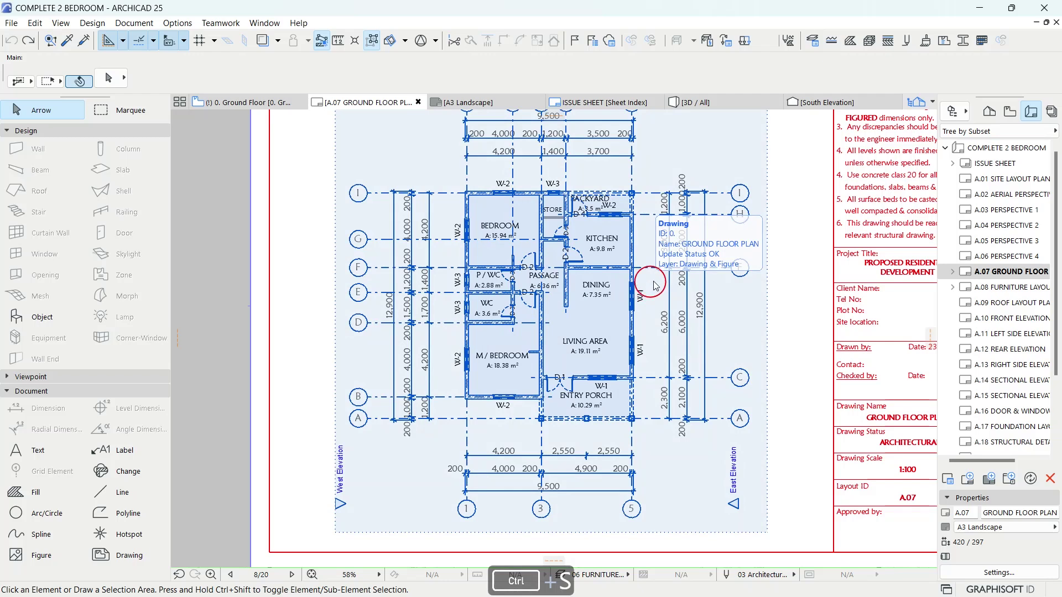
scroll(547, 246, "down", 2)
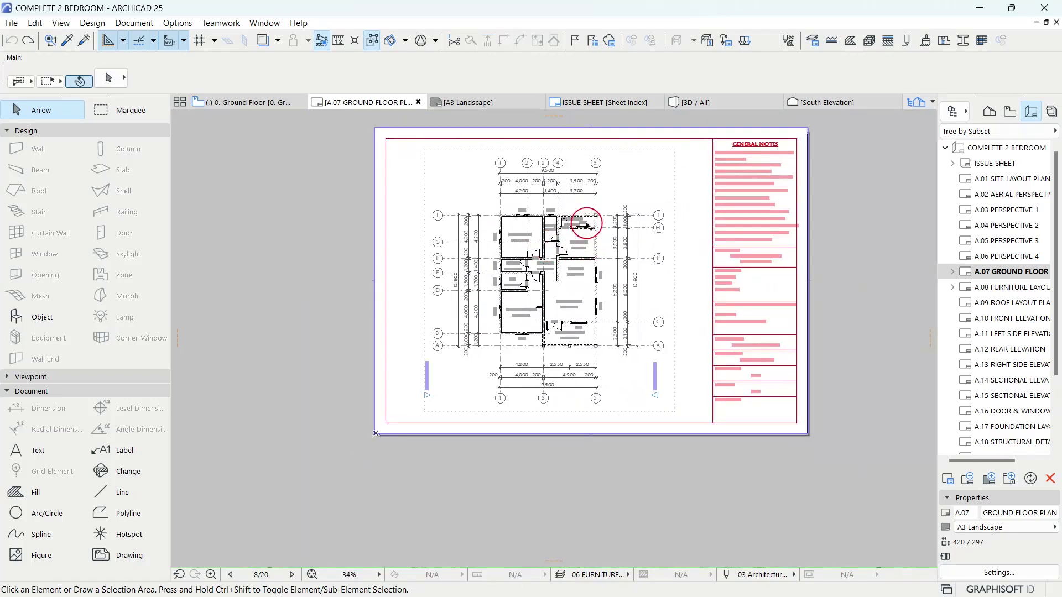
scroll(534, 174, "up", 1)
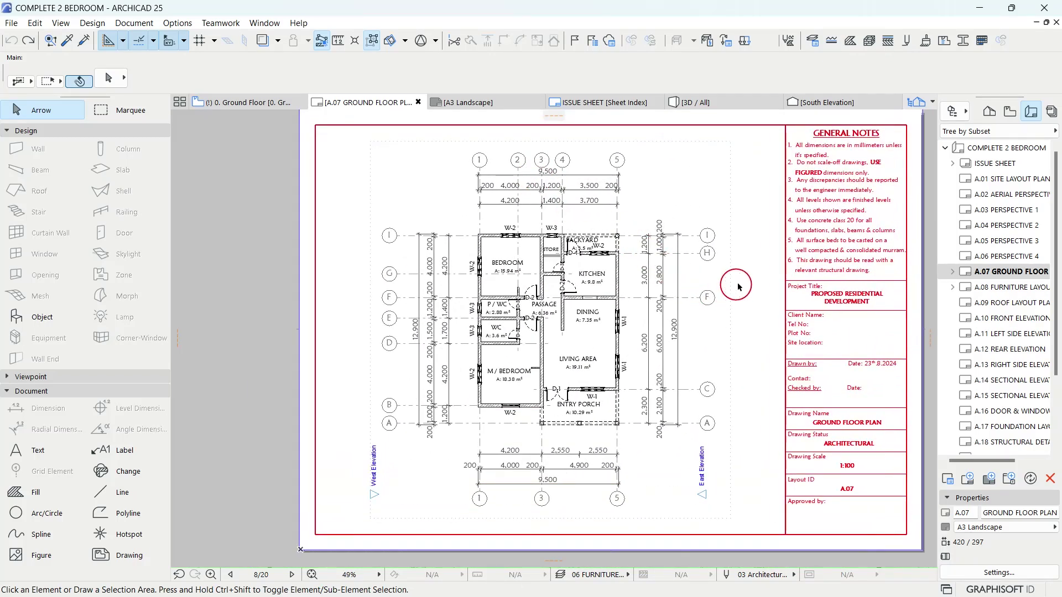
middle_click_drag(744, 287, 744, 285)
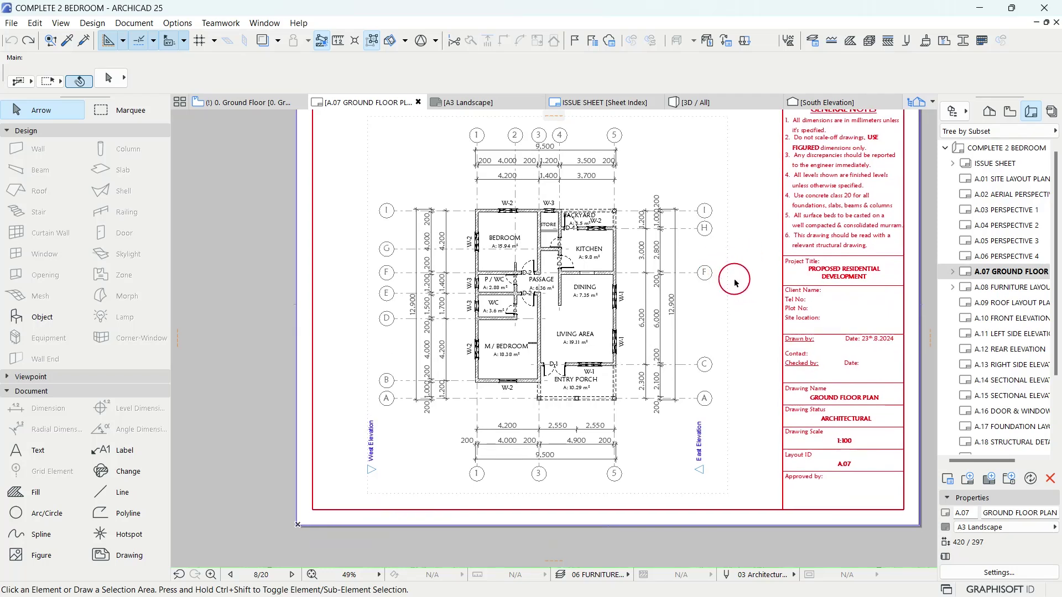
middle_click_drag(737, 287, 734, 299)
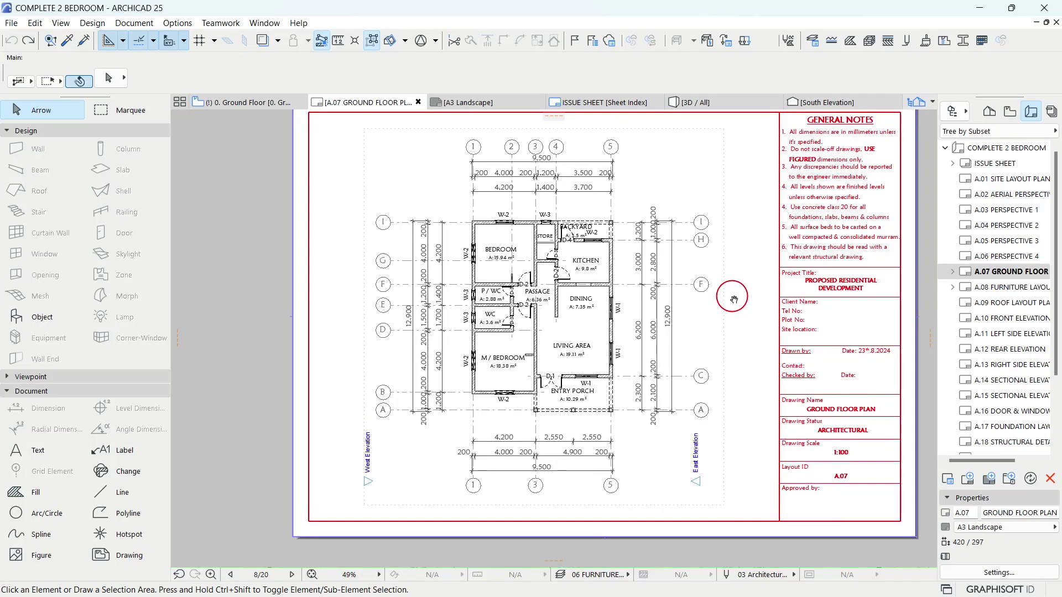